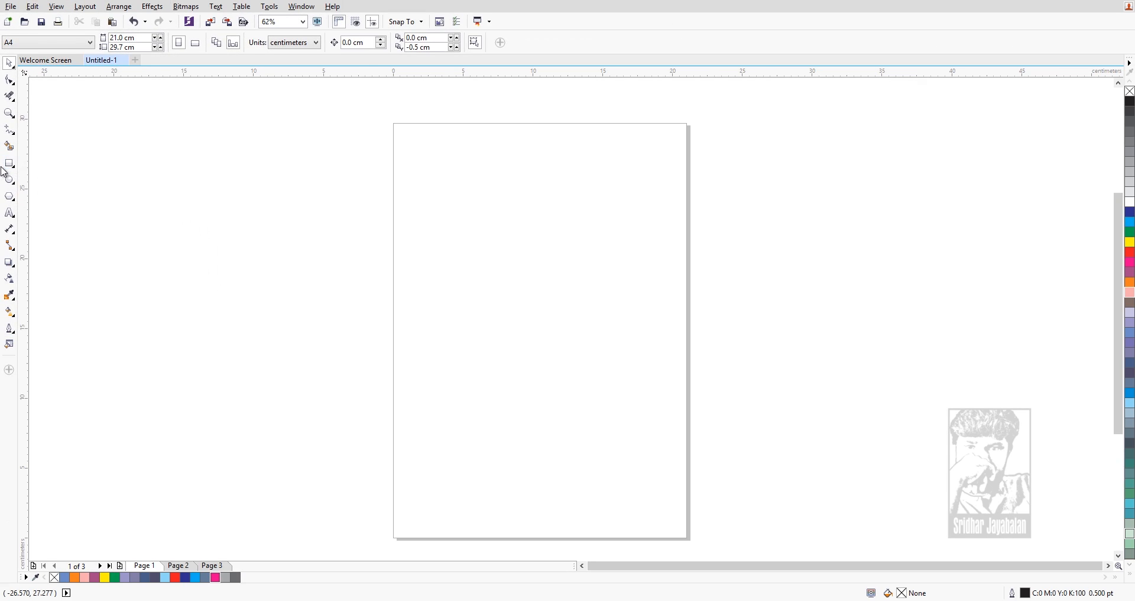
Draw a trial rectangle about 19.6 by 8.4 cm across the page's upper part, narrow it to about 11.6 cm, and delete it
left_click(7, 164)
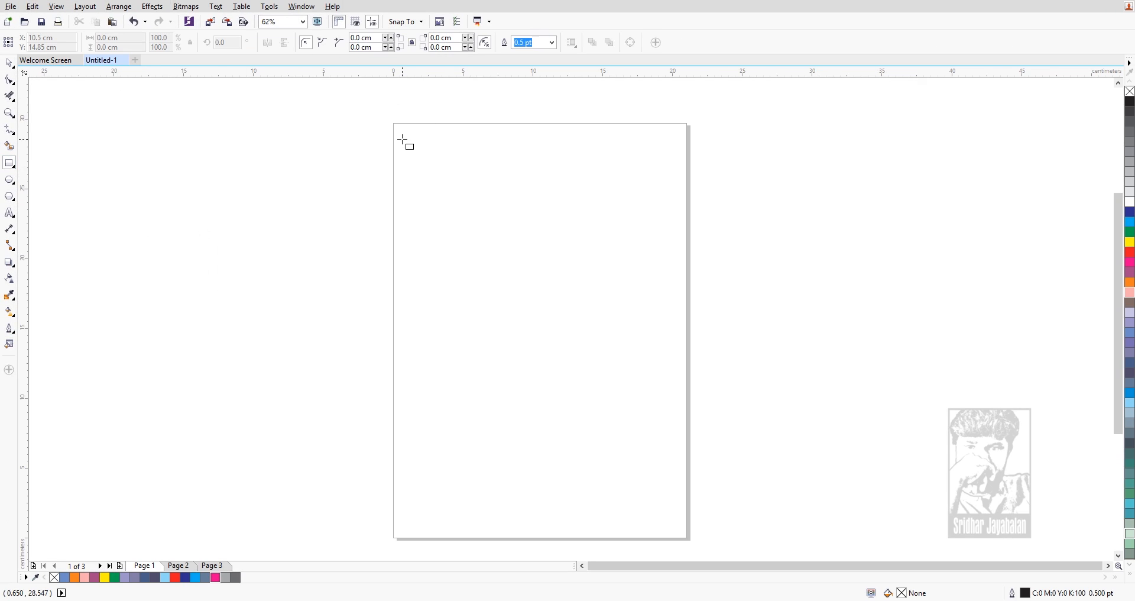
left_click_drag(405, 137, 679, 256)
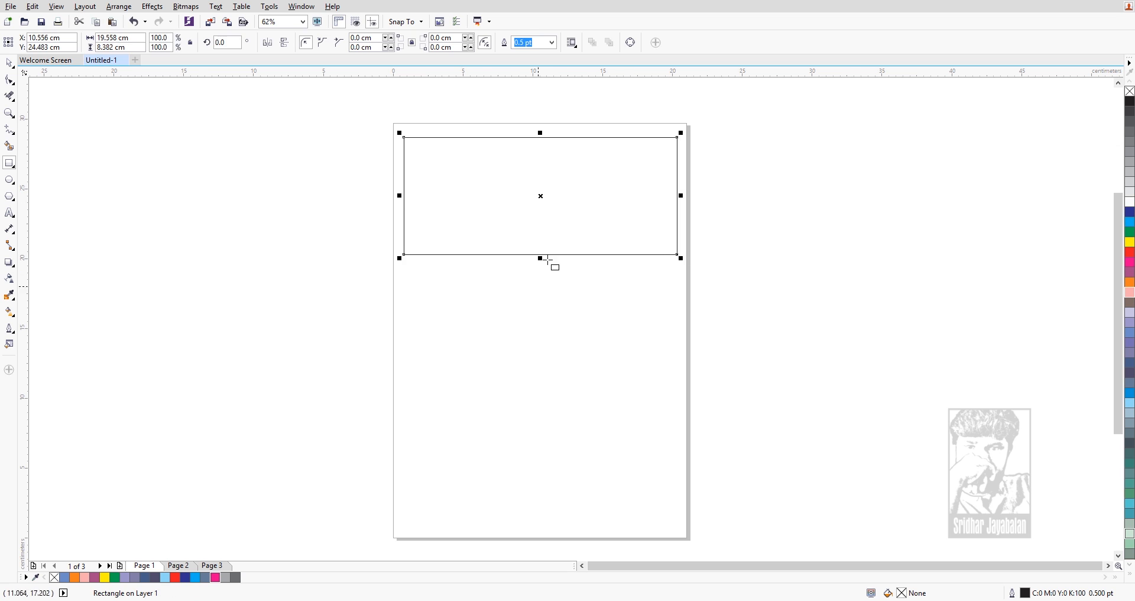
left_click(10, 63)
left_click_drag(492, 195, 484, 290)
left_click_drag(674, 290, 552, 221)
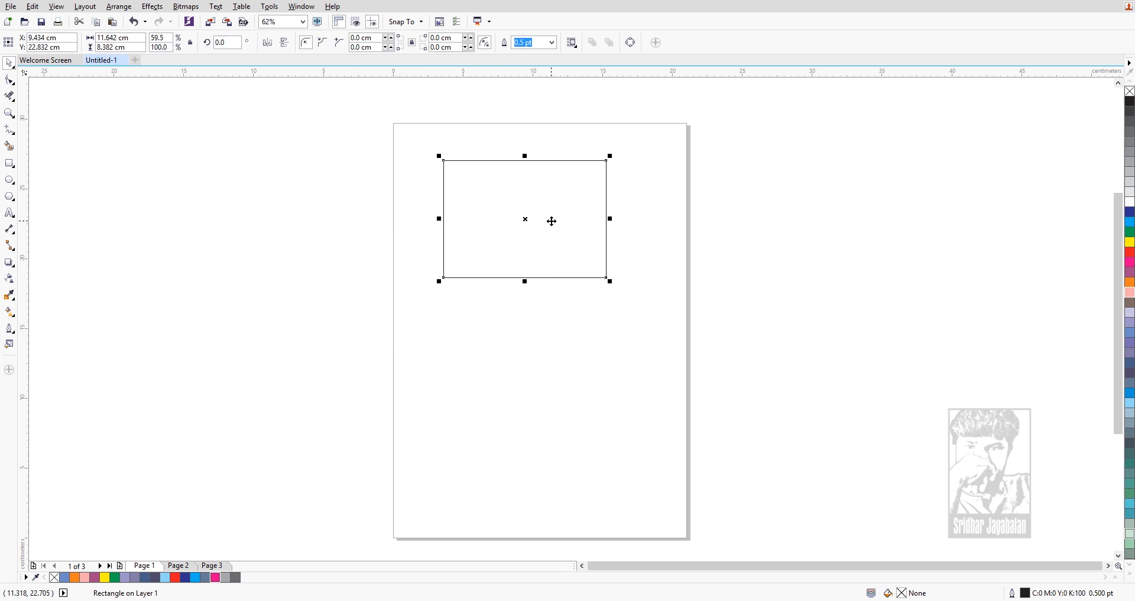
key("Delete")
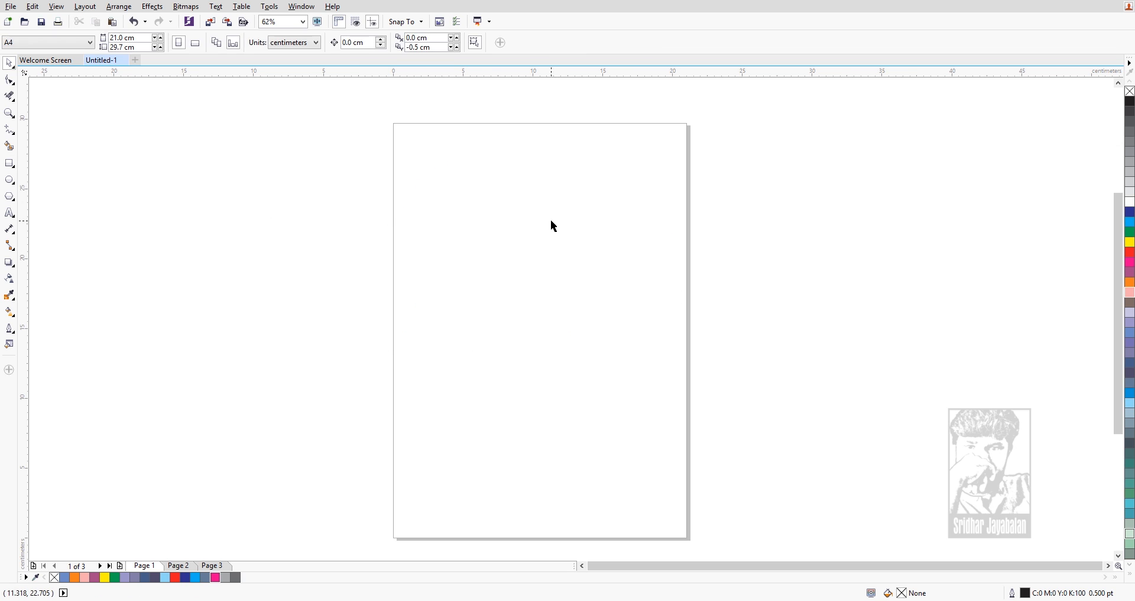
Draw a perfect square about 10 cm wide in the page's upper-left area, constraining its proportions
left_click(10, 163)
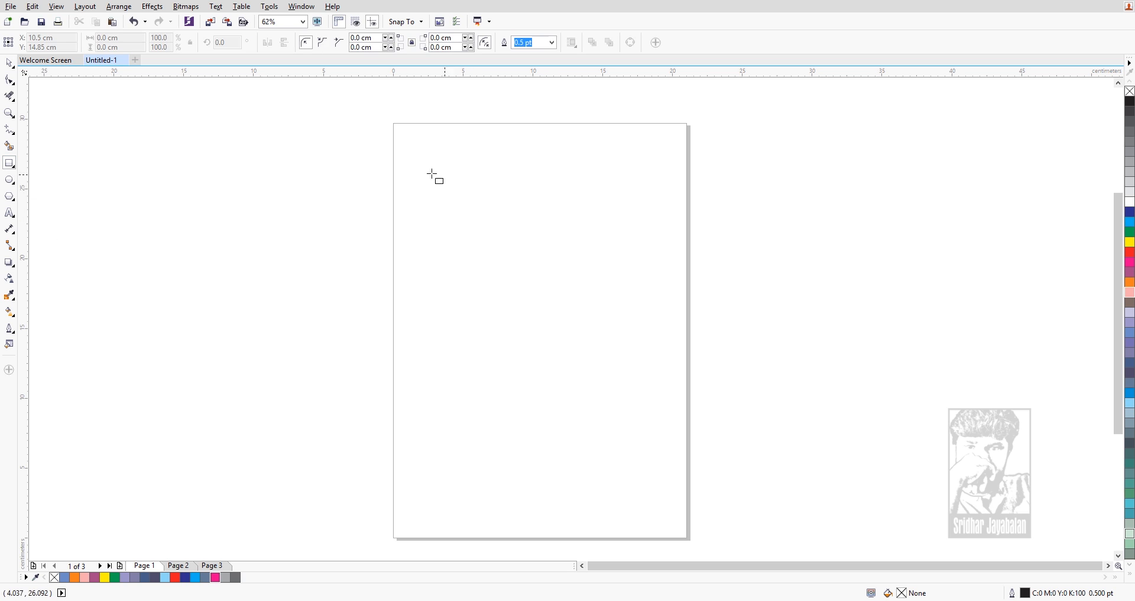
left_click_drag(406, 146, 562, 301)
key("ctrl")
left_click_drag(557, 255, 546, 242)
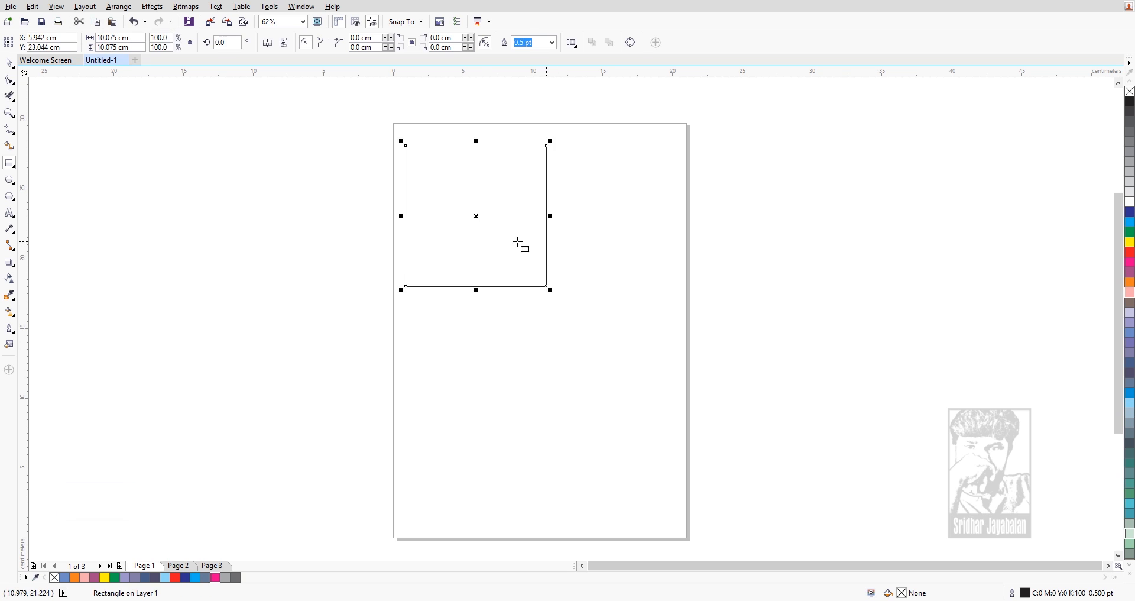
Move the square towards the middle of the page's upper half and delete it
key("space")
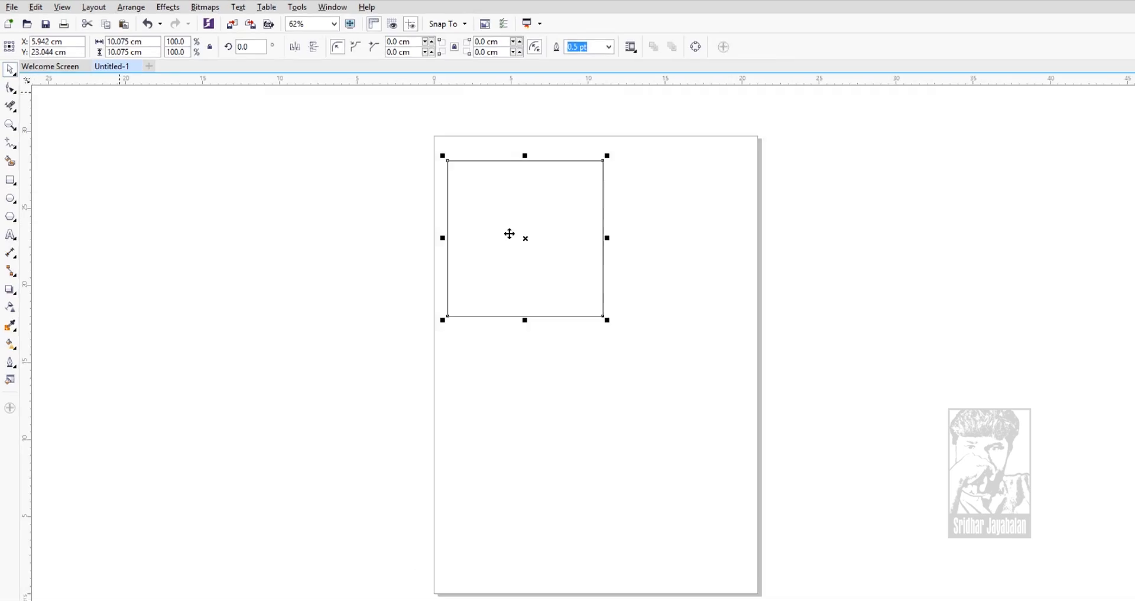
left_click(554, 225)
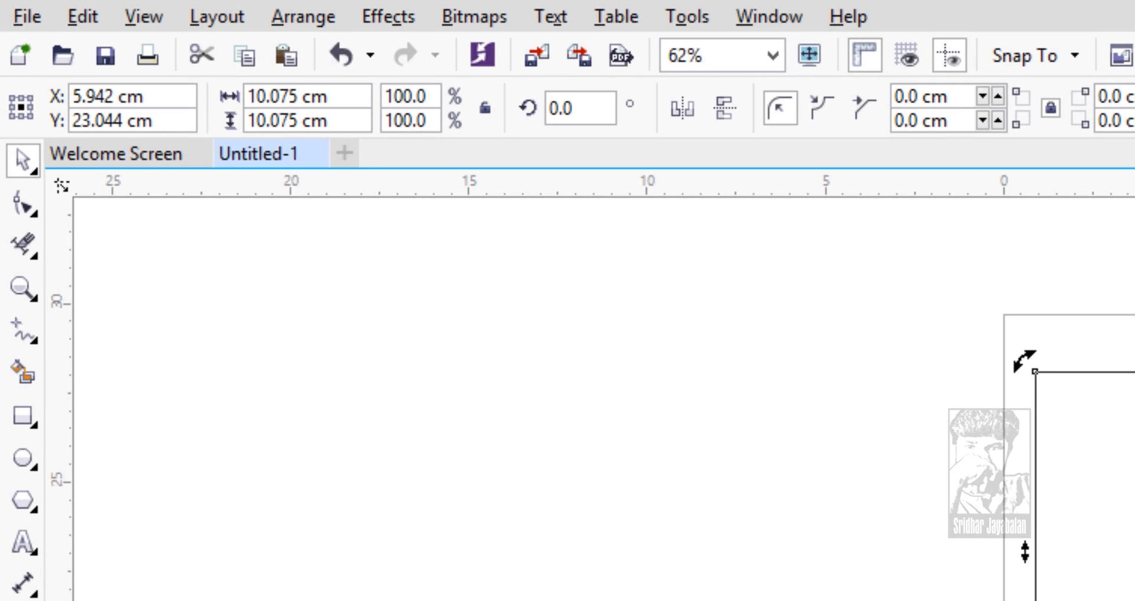
left_click_drag(1134, 550, 1134, 599)
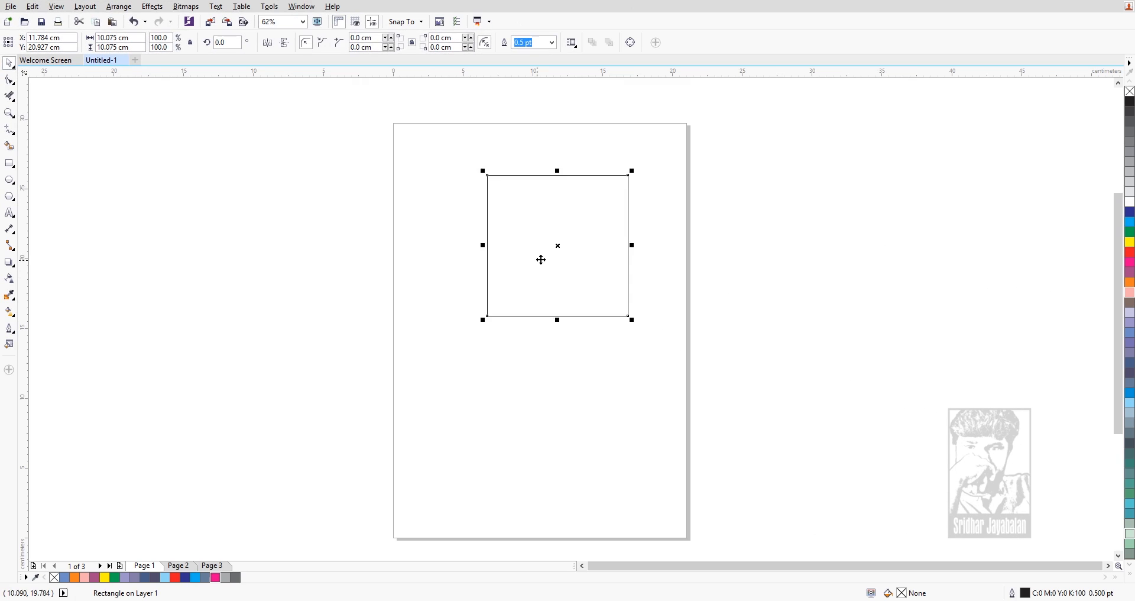
left_click(541, 259)
key("Delete")
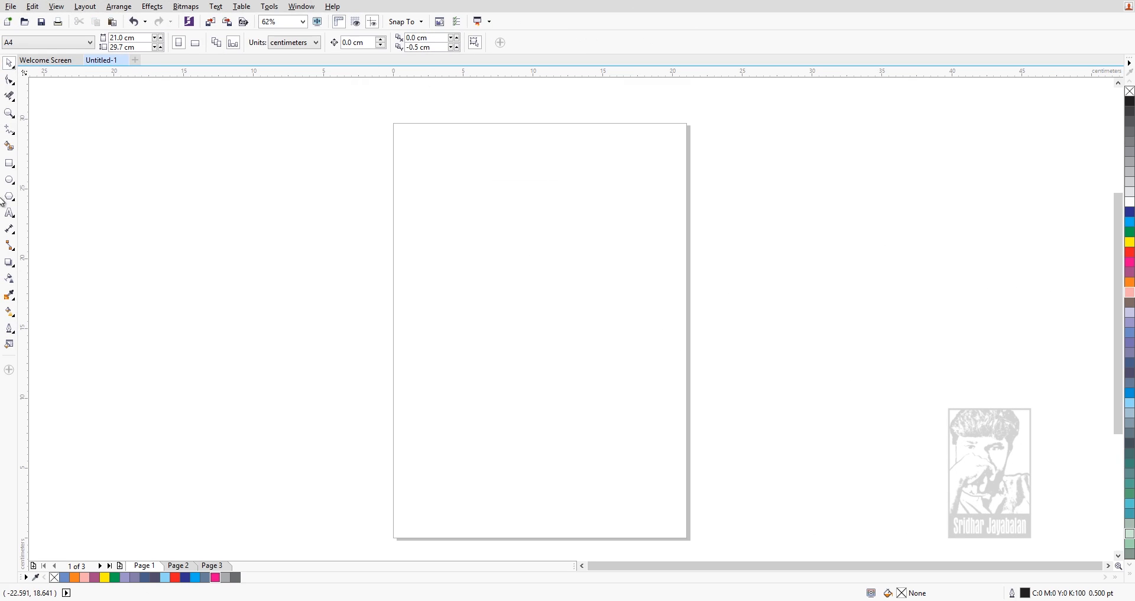
Draw a rectangle about 9.3 by 9.7 cm outward from its centre in the page's upper part, and delete it
left_click(9, 163)
mouse_move(485, 218)
left_mouse_down()
mouse_move(583, 343)
mouse_move(517, 274)
mouse_move(520, 260)
mouse_move(550, 286)
mouse_move(527, 286)
mouse_move(548, 261)
mouse_move(537, 290)
mouse_move(558, 273)
mouse_move(555, 291)
left_mouse_up()
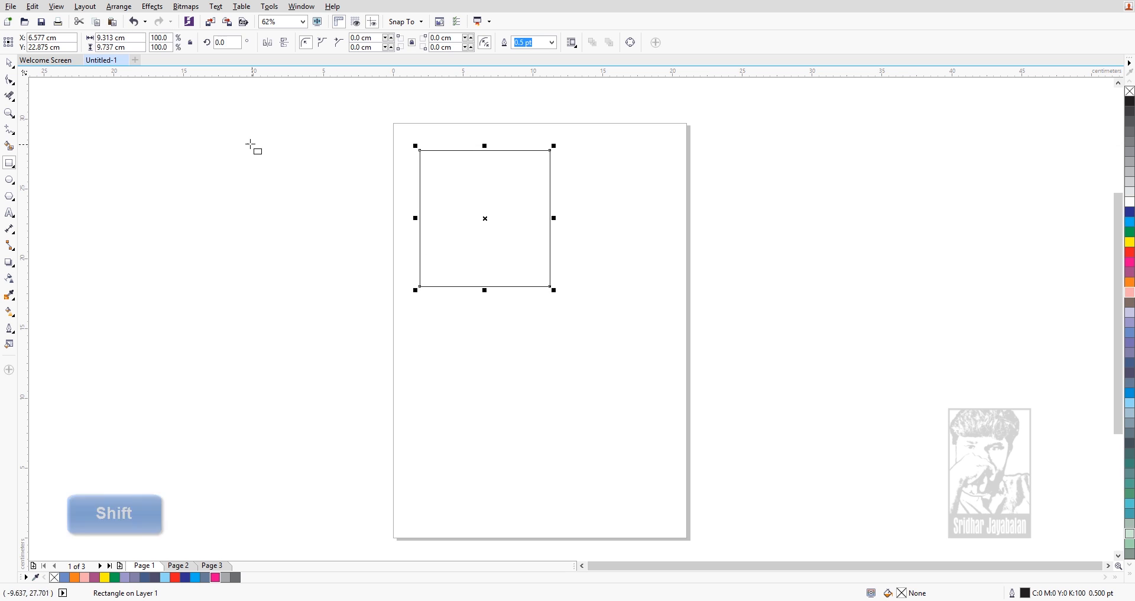
key("space")
left_click(513, 244)
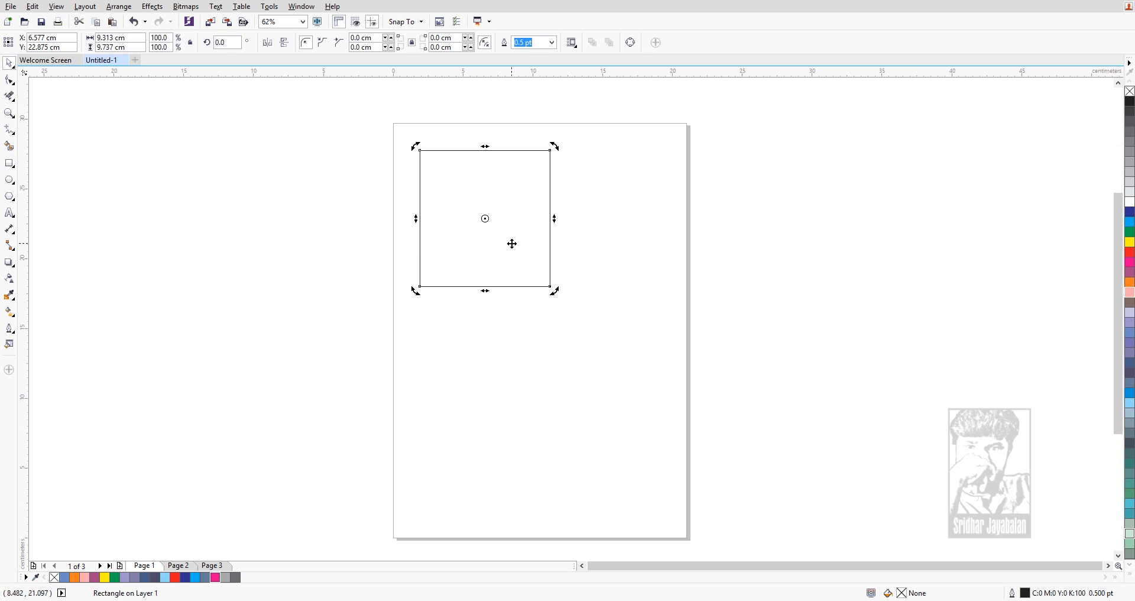
key("Delete")
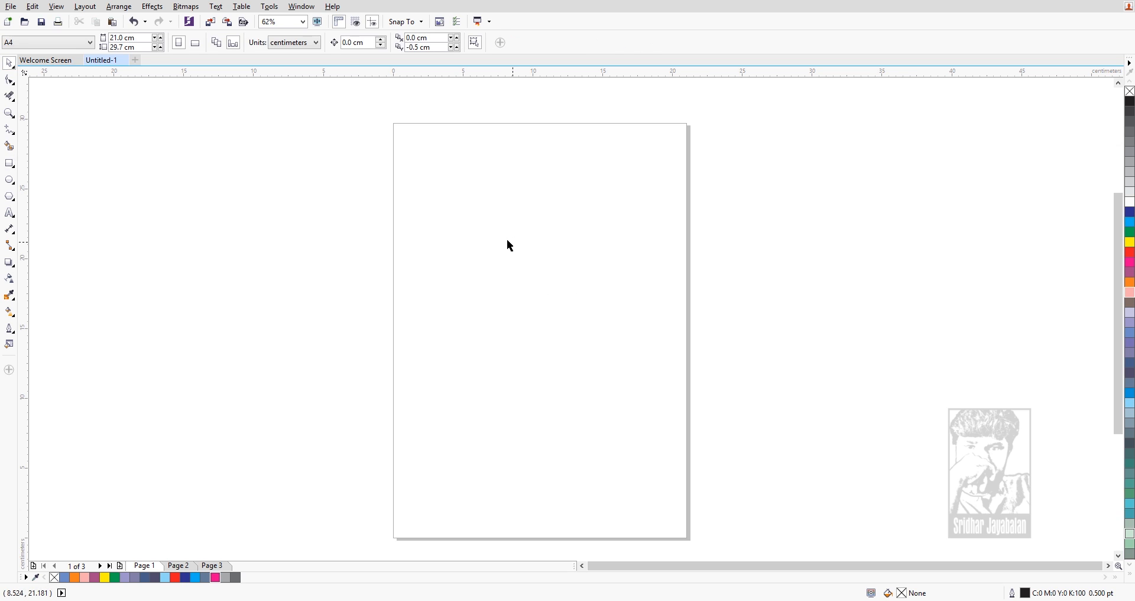
Draw a rectangle in the page's upper half and set its size to 3 cm wide by 7 cm high
left_click(9, 164)
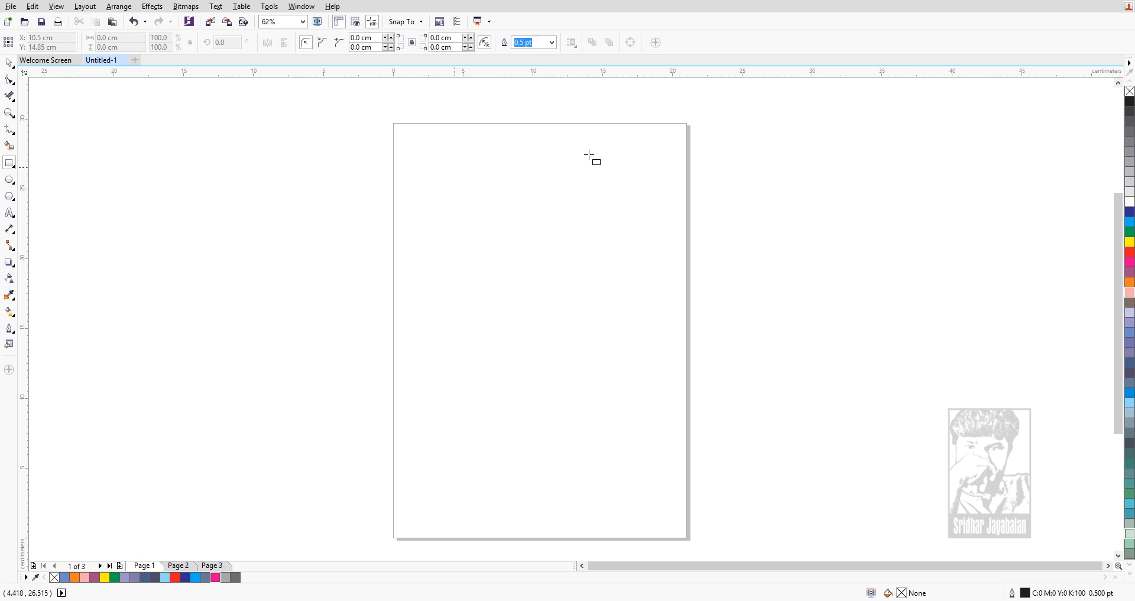
left_click_drag(445, 189, 563, 337)
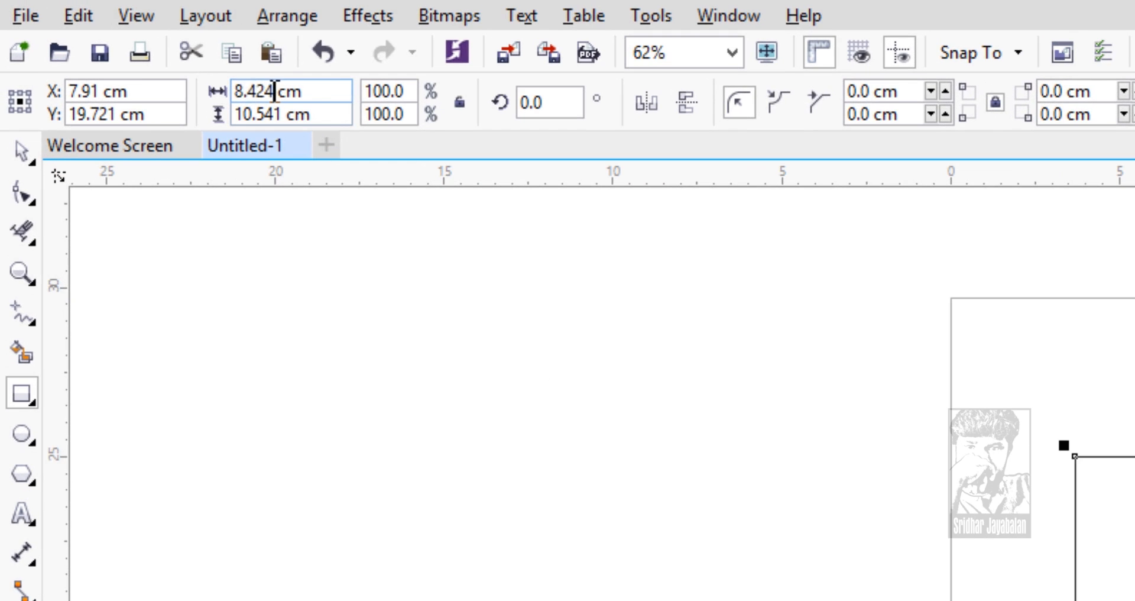
double_click(275, 91)
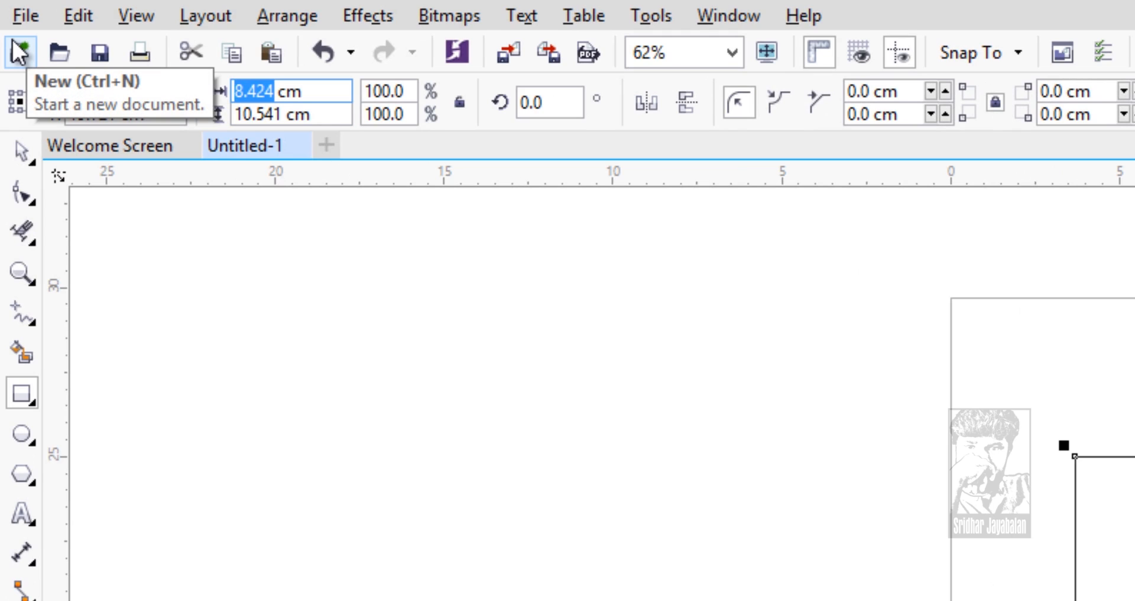
type("7")
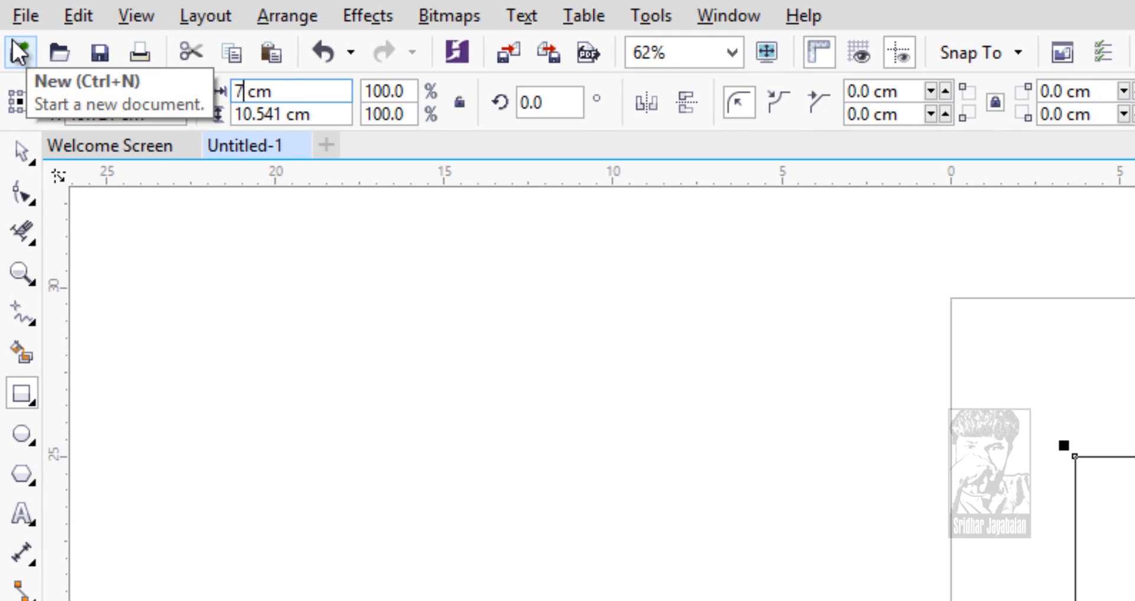
left_click_drag(244, 91, 230, 91)
type("3")
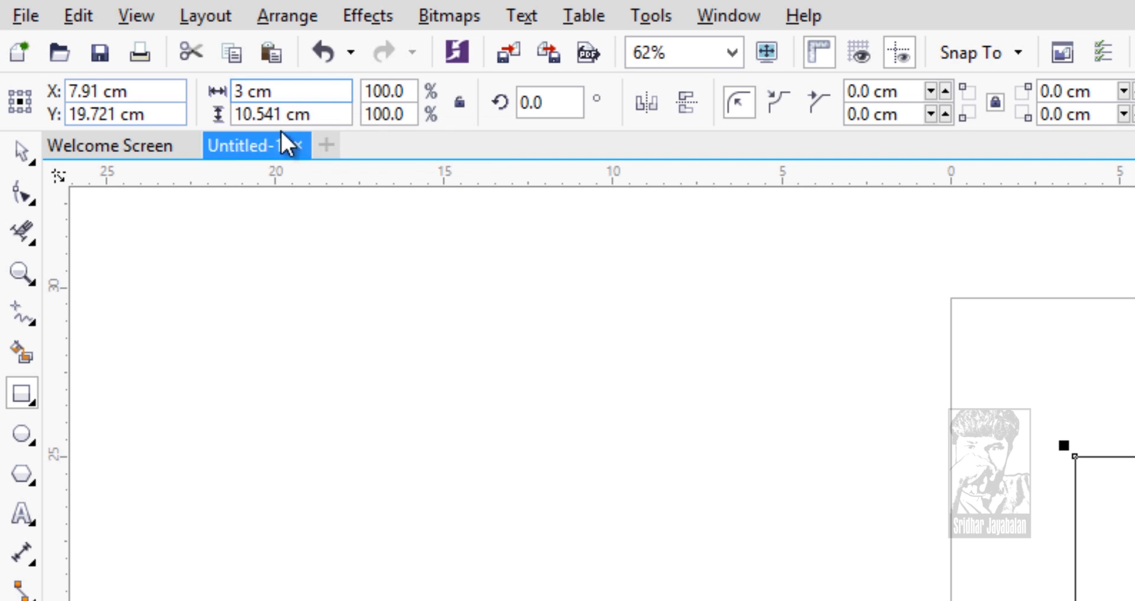
double_click(258, 114)
type("7")
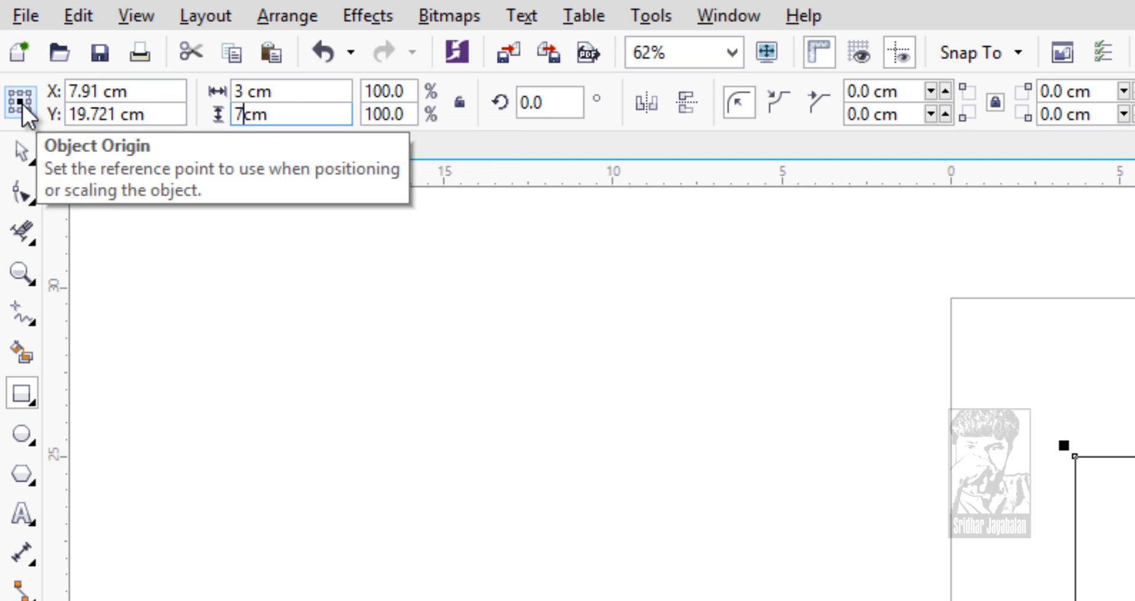
key("Return")
left_click(12, 67)
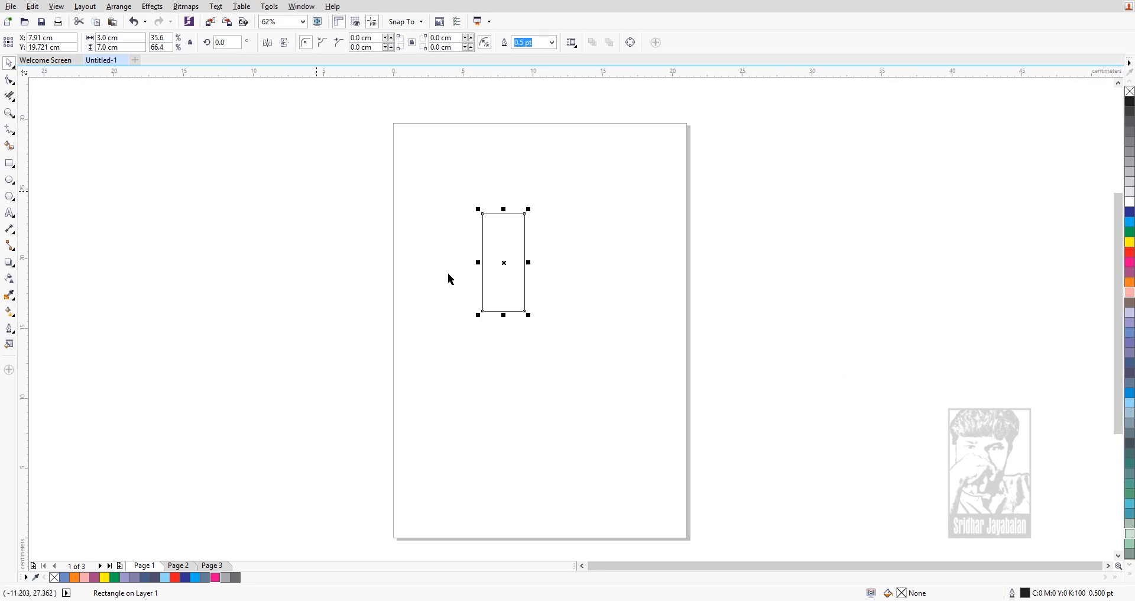
left_click(611, 319)
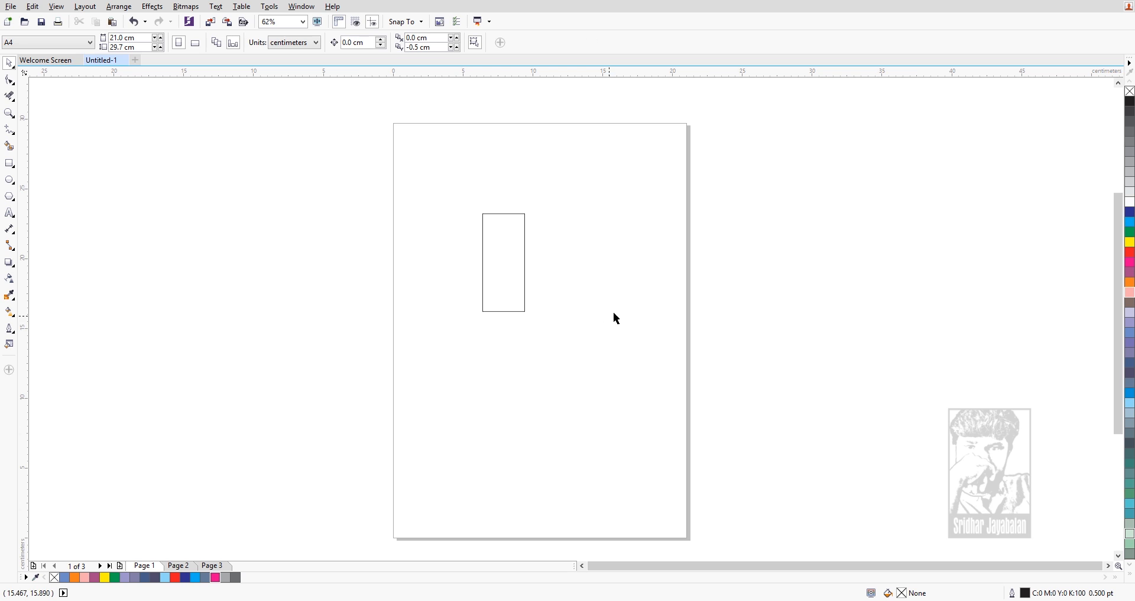
Move the 3 by 7 cm rectangle slightly down and to the left, to about X 6.5 cm, Y 18.7 cm
left_click(497, 313)
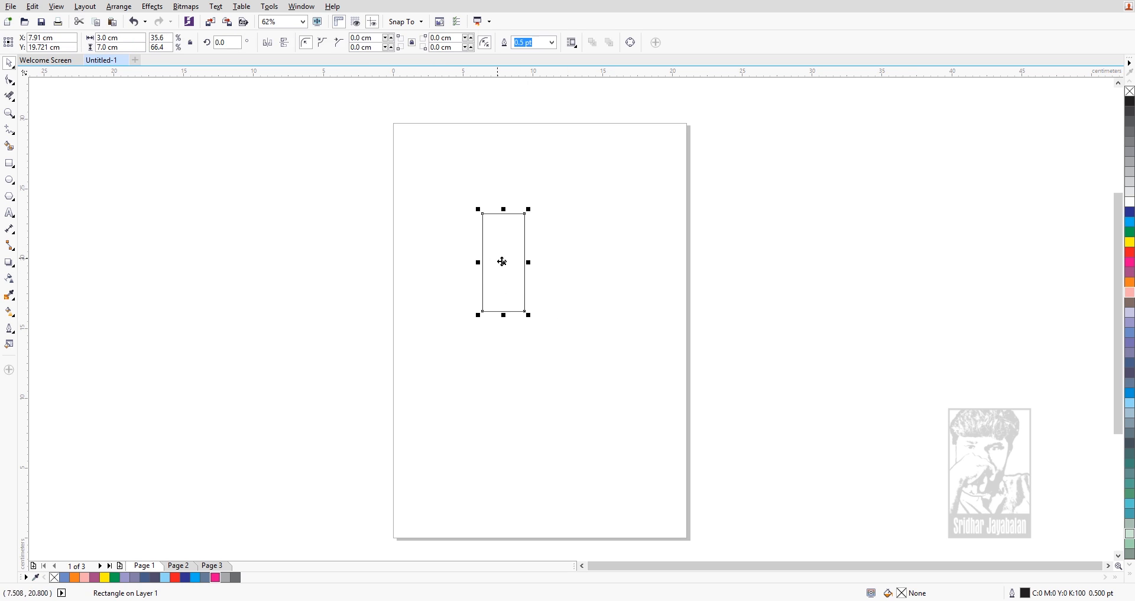
scroll(503, 248, "up", 4)
scroll(503, 249, "down", 2)
left_click_drag(521, 249, 481, 279)
left_click(644, 301)
left_click(439, 271)
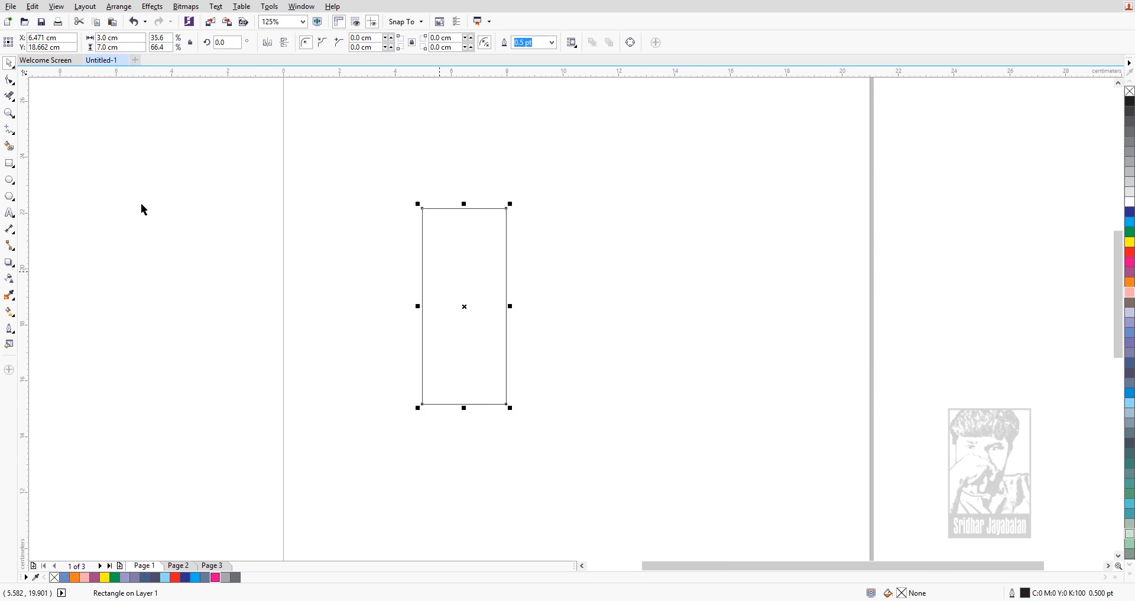
Fill the rectangle with magenta (C:0 M:100 Y:0 K:0)
left_click(461, 322)
left_click(489, 329)
left_click(469, 360)
left_click(1130, 264)
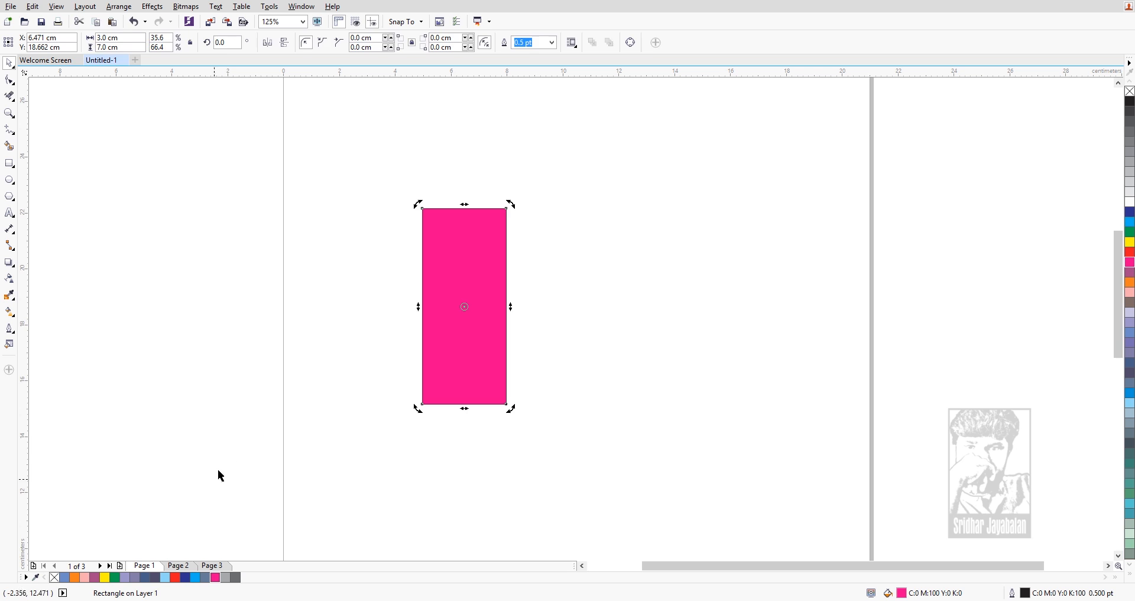
Scale the magenta rectangle proportionally from its top-right corner, first smaller and finally larger than its original size
left_click(573, 426)
left_click(438, 334)
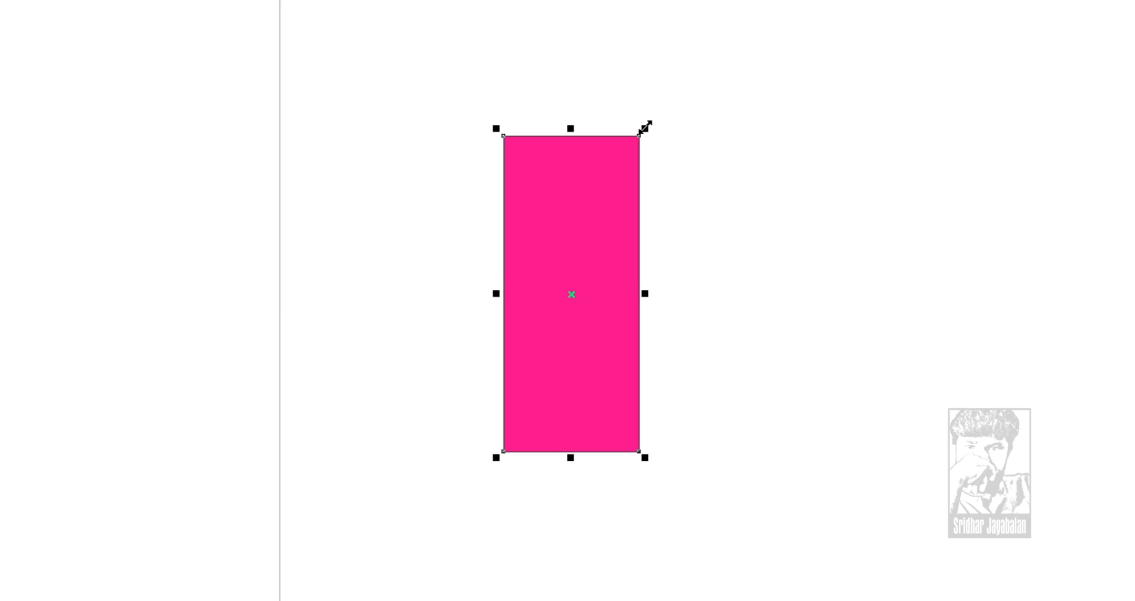
left_click_drag(646, 127, 618, 190)
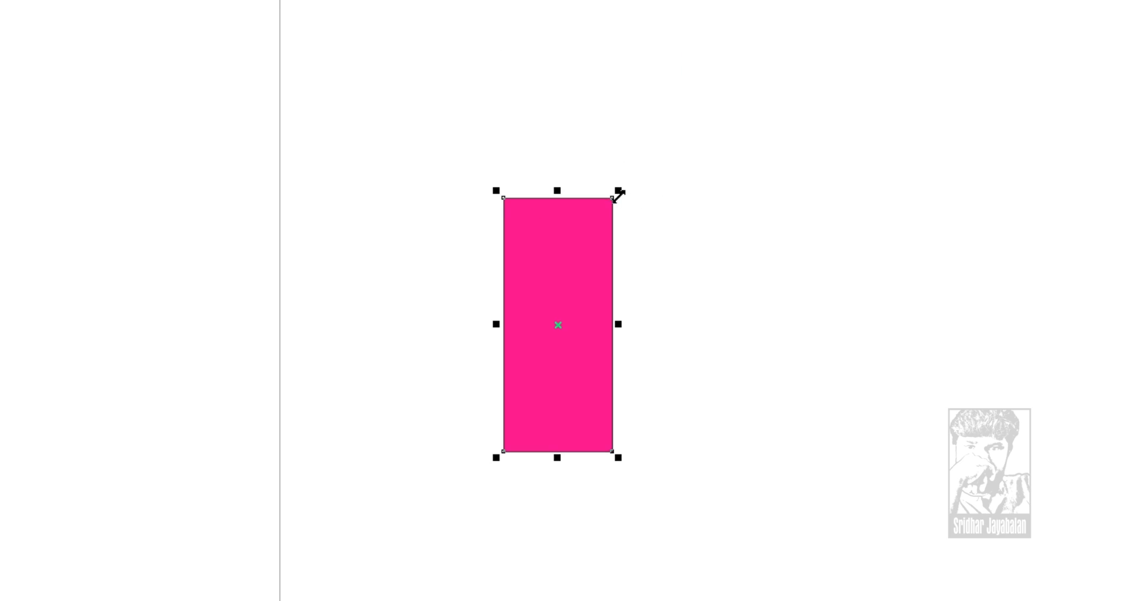
left_click_drag(620, 189, 850, 38)
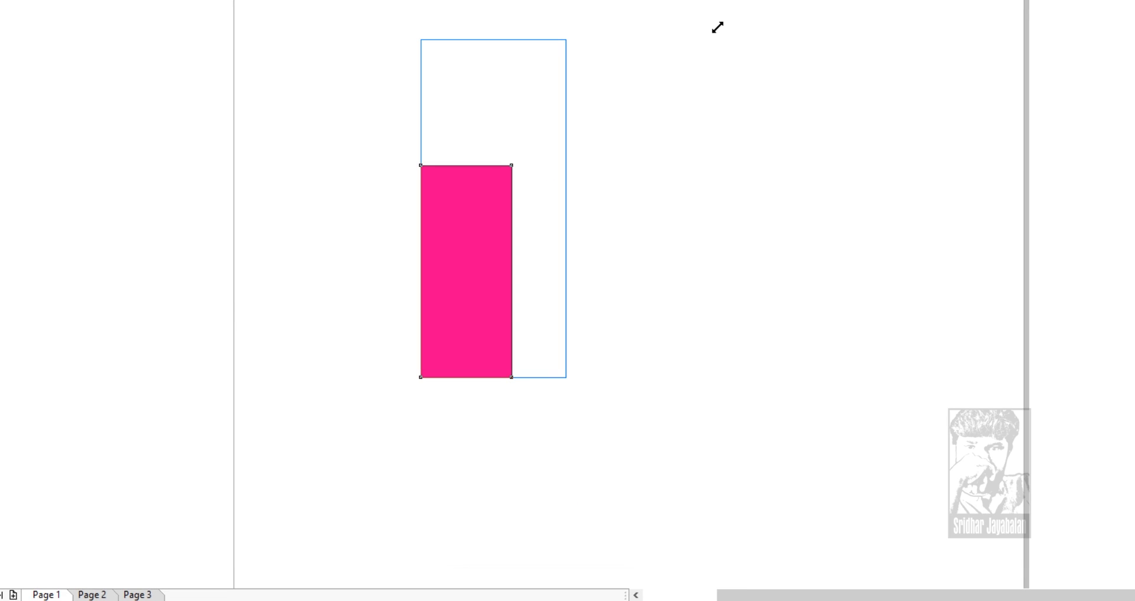
left_click_drag(717, 27, 728, 18)
Stretch the magenta rectangle's width and height separately until it forms a large, nearly square shape
left_click_drag(574, 203, 742, 203)
left_click_drag(610, 267, 728, 271)
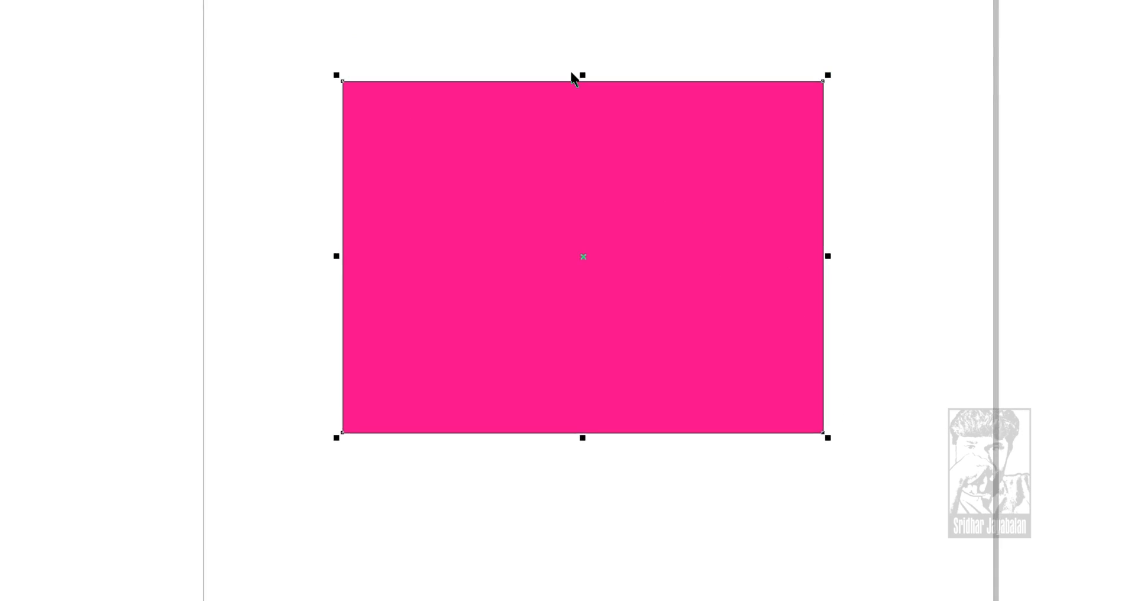
left_click_drag(556, 119, 553, 55)
left_click_drag(557, 492, 556, 543)
scroll(544, 460, "down", 2)
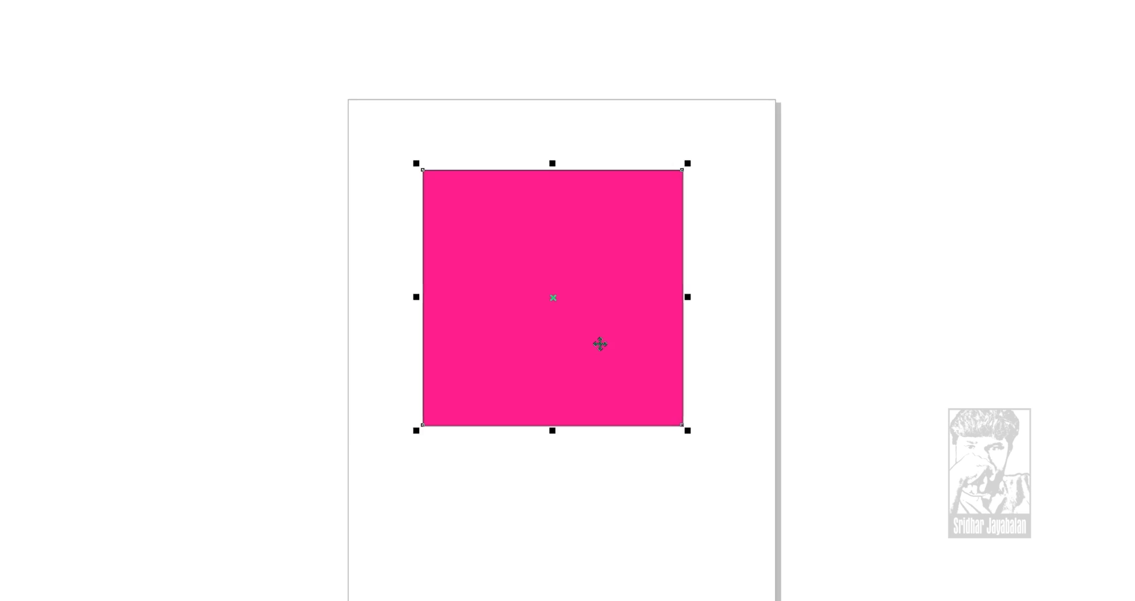
Rotate the magenta shape freely around its centre, leaving it tilted slightly counterclockwise
left_click(597, 340)
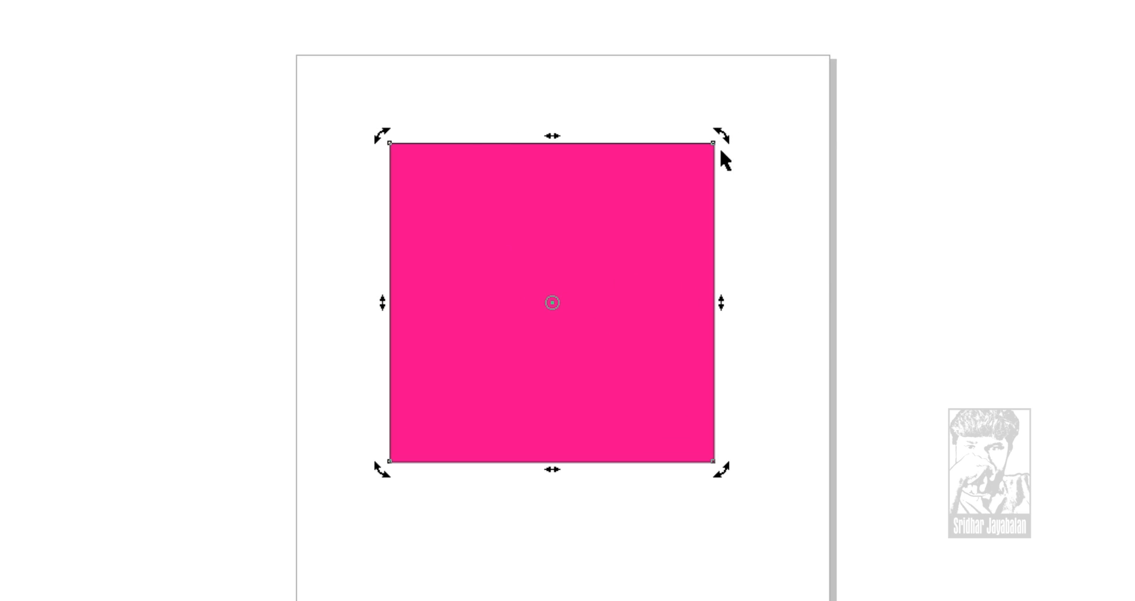
left_click_drag(720, 142, 482, 421)
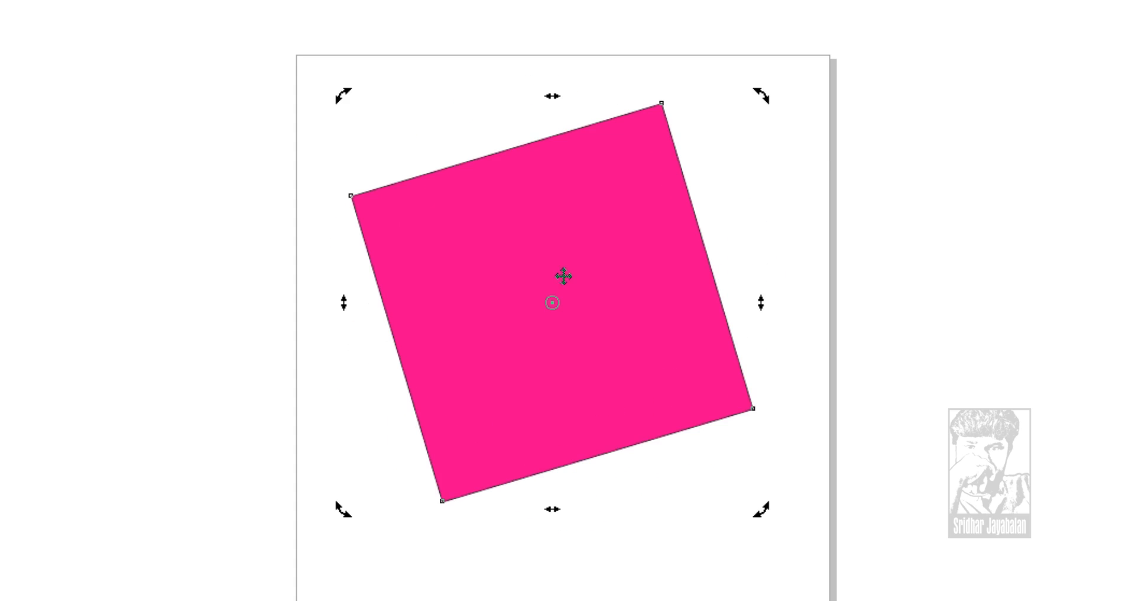
left_click_drag(754, 97, 654, 533)
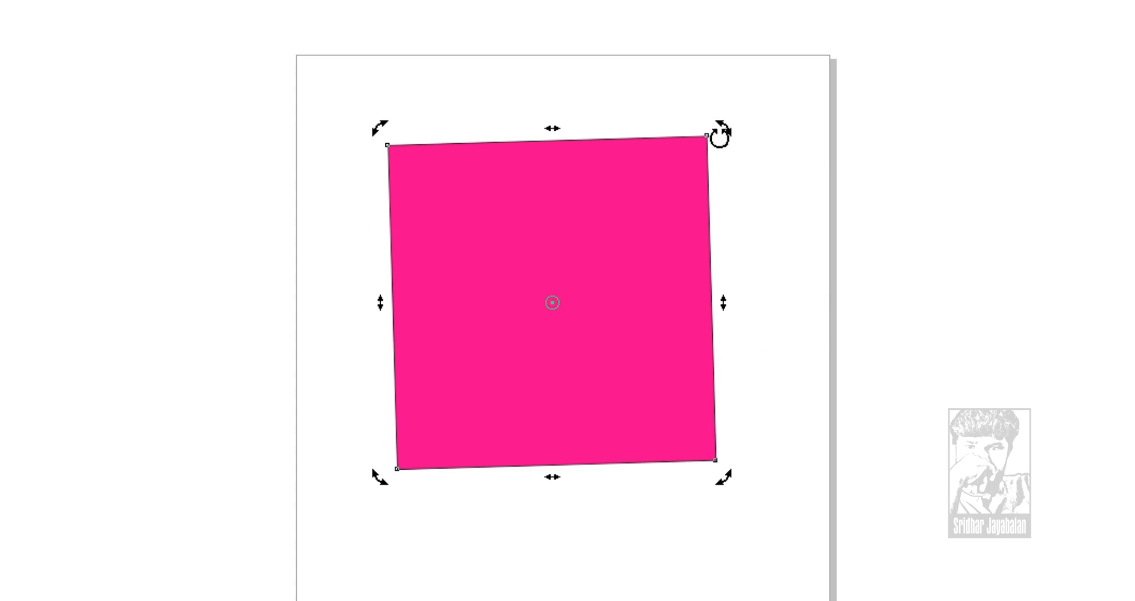
Rotate the magenta shape in constrained angle increments, and finish with a slight free clockwise rotation
left_click(726, 126, "ctrl")
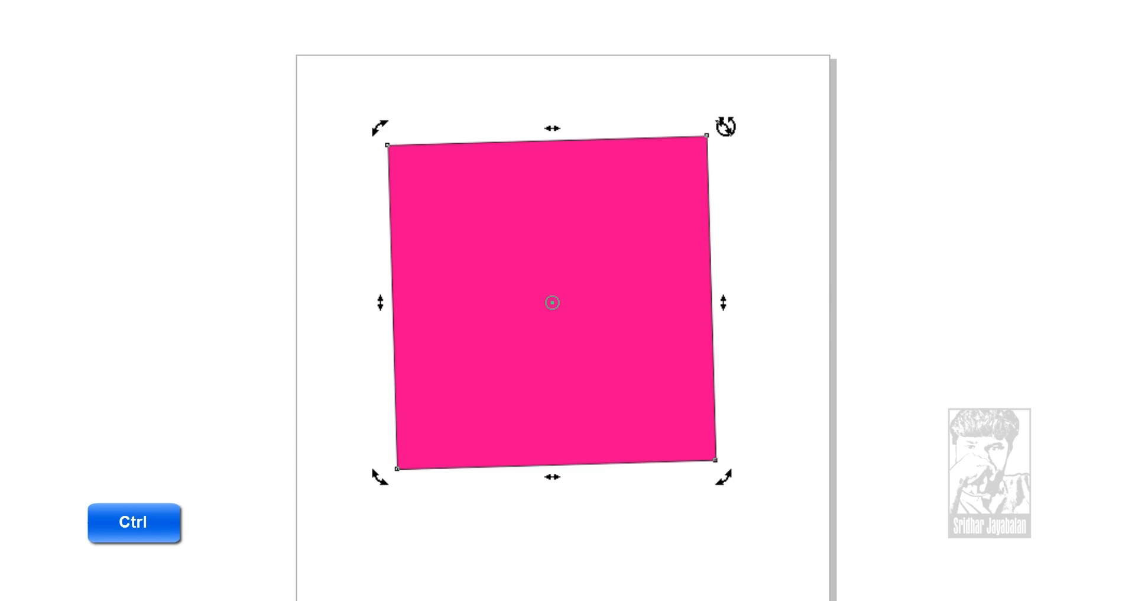
left_click_drag(726, 126, 413, 185)
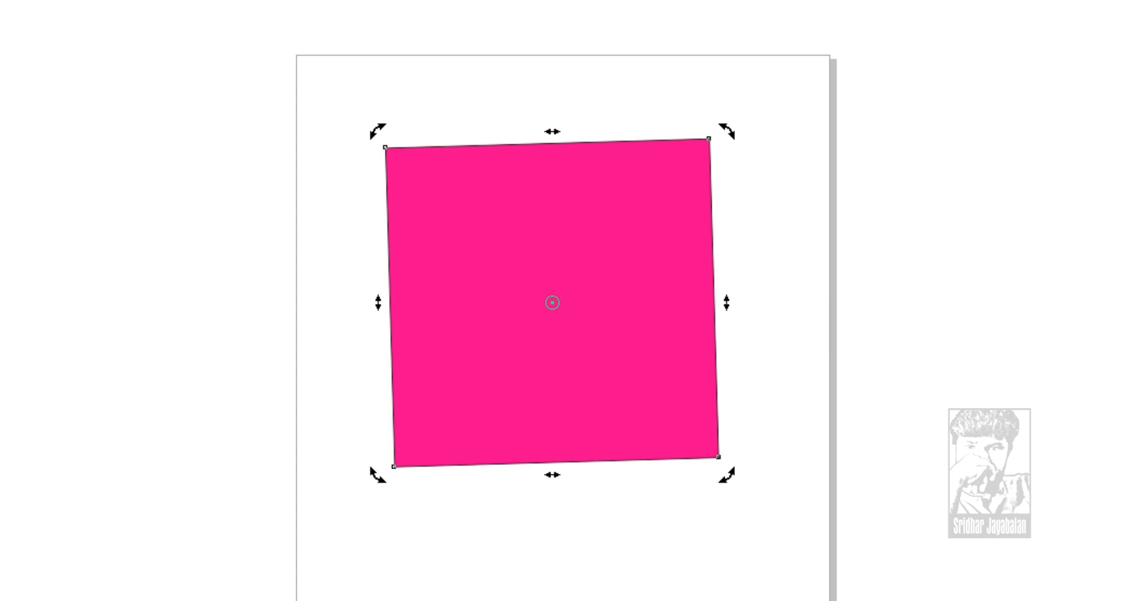
left_click_drag(733, 132, 742, 143)
Skew the magenta shape horizontally to the right, move it back over the page, and skew its right side upward
left_click(648, 45)
left_click(571, 215)
left_click(543, 197)
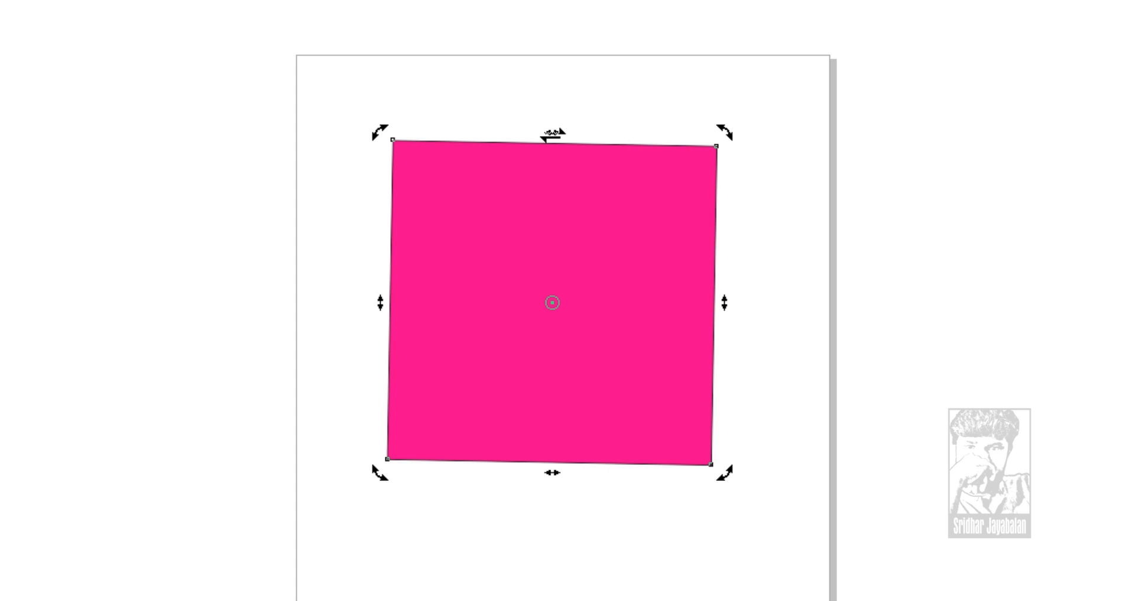
left_click_drag(568, 134, 778, 178)
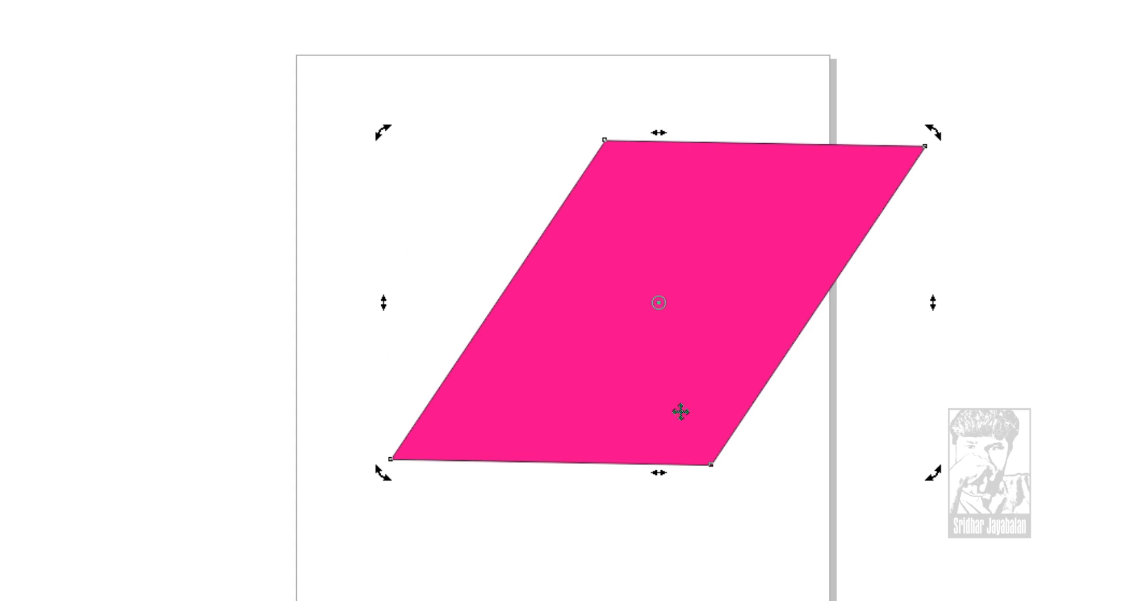
left_click_drag(664, 402, 544, 415)
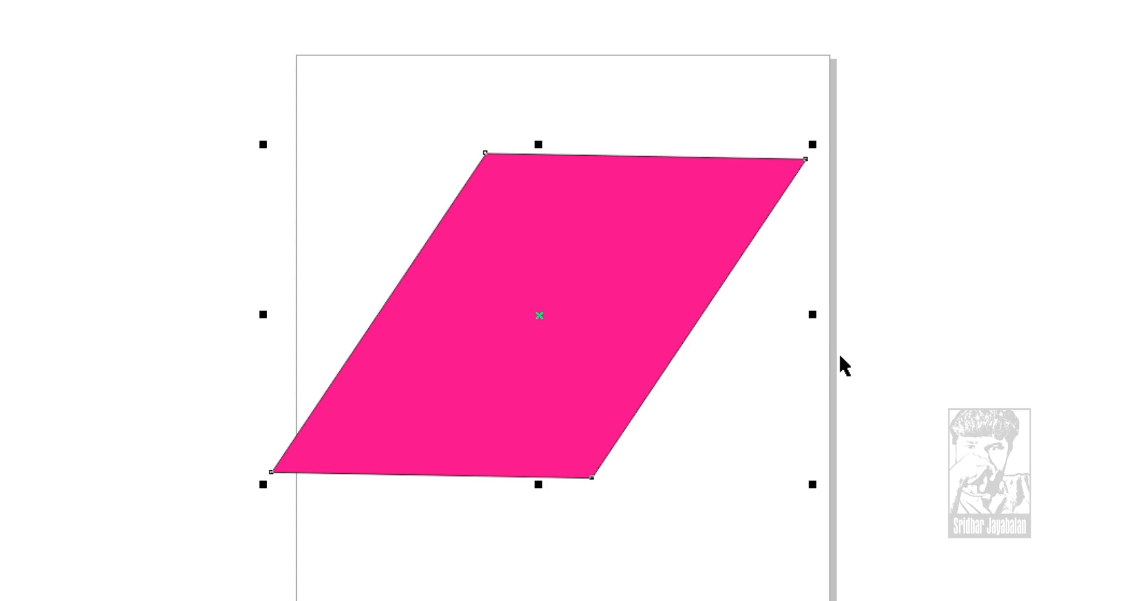
left_click(667, 330)
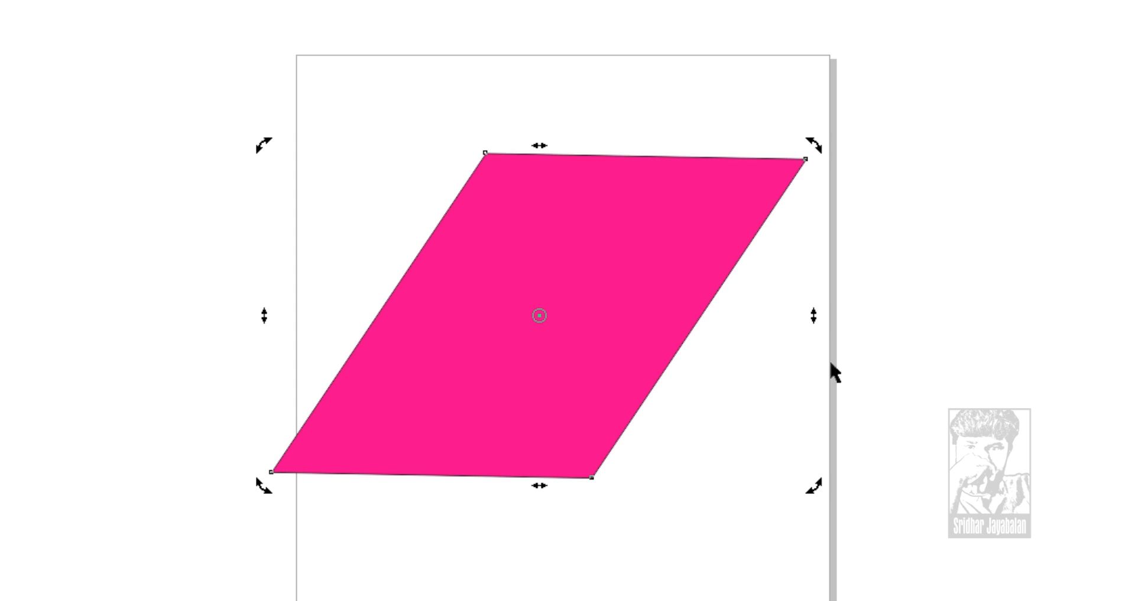
left_click_drag(812, 315, 777, 159)
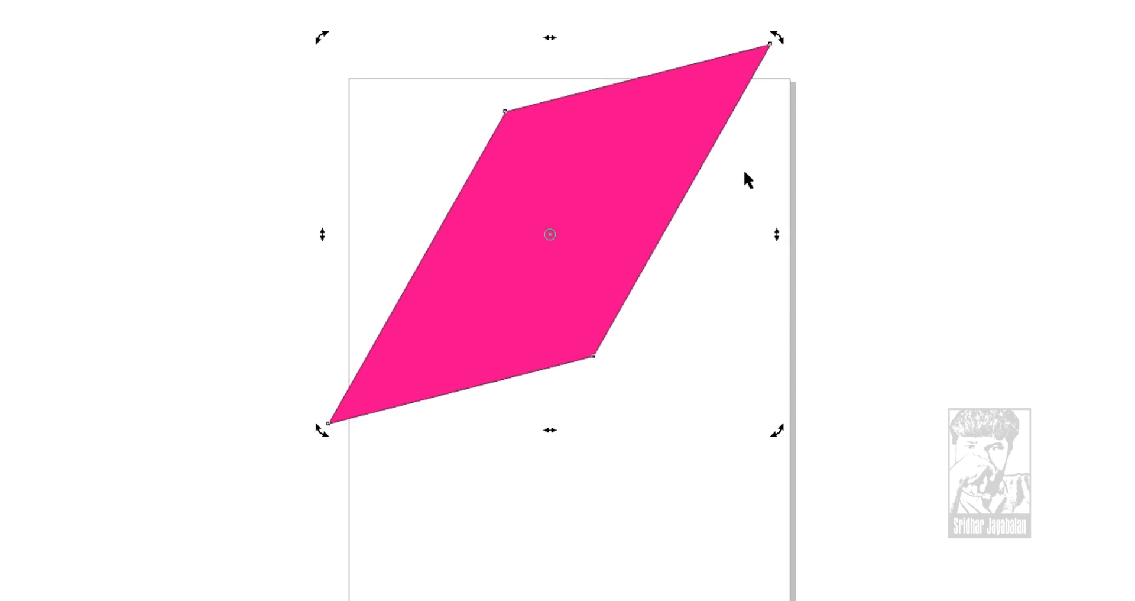
Scale the skewed magenta shape down and reposition it within the page, and finally delete it
left_click_drag(628, 206, 665, 303)
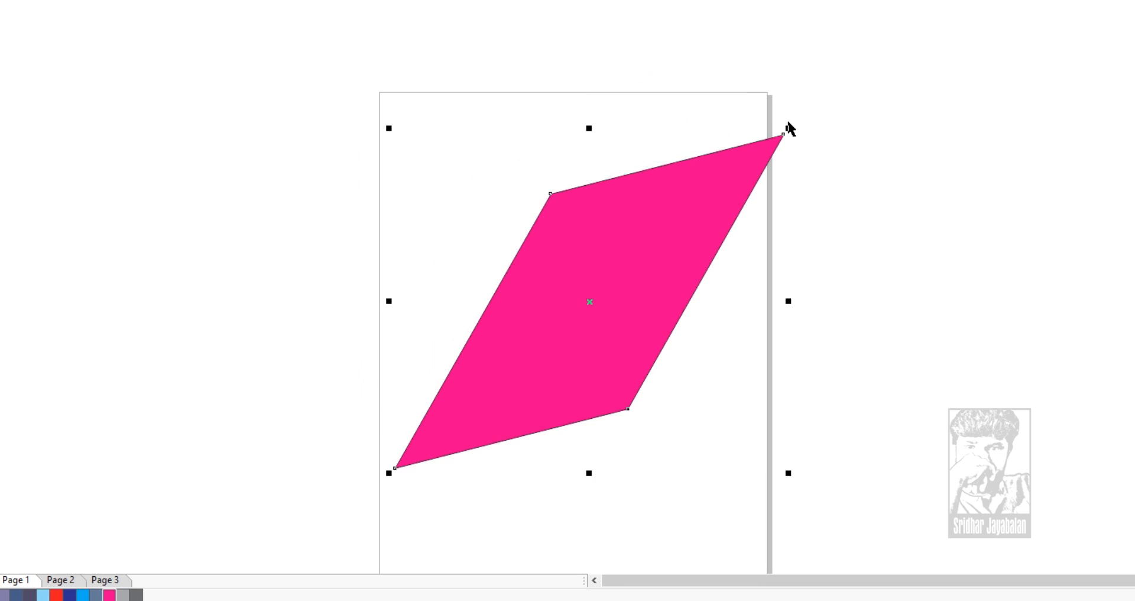
left_click_drag(748, 146, 713, 193)
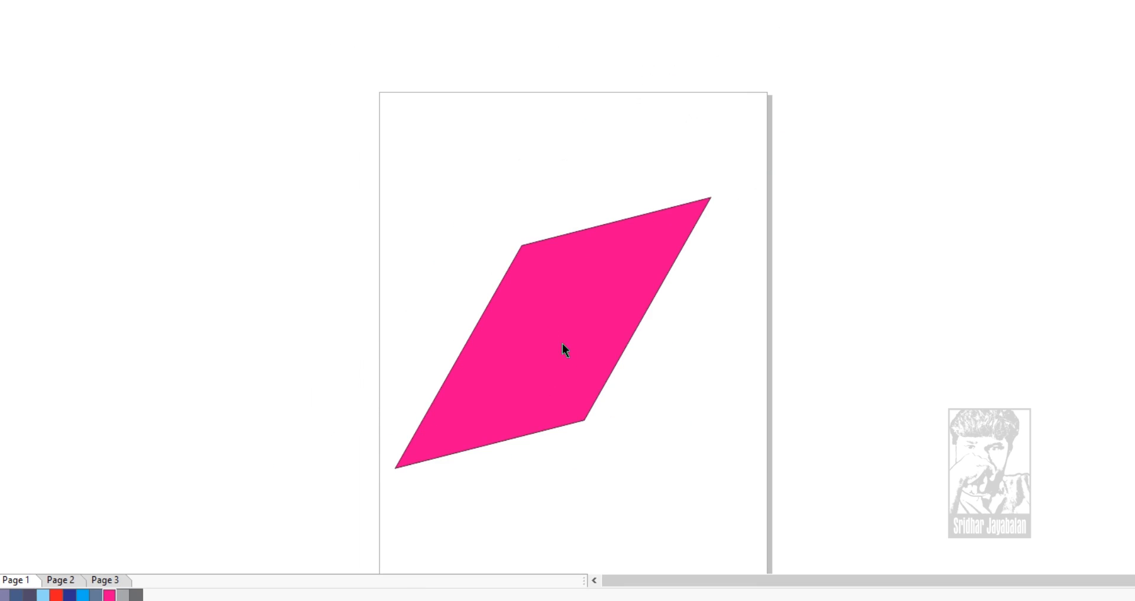
left_click_drag(564, 358, 590, 336)
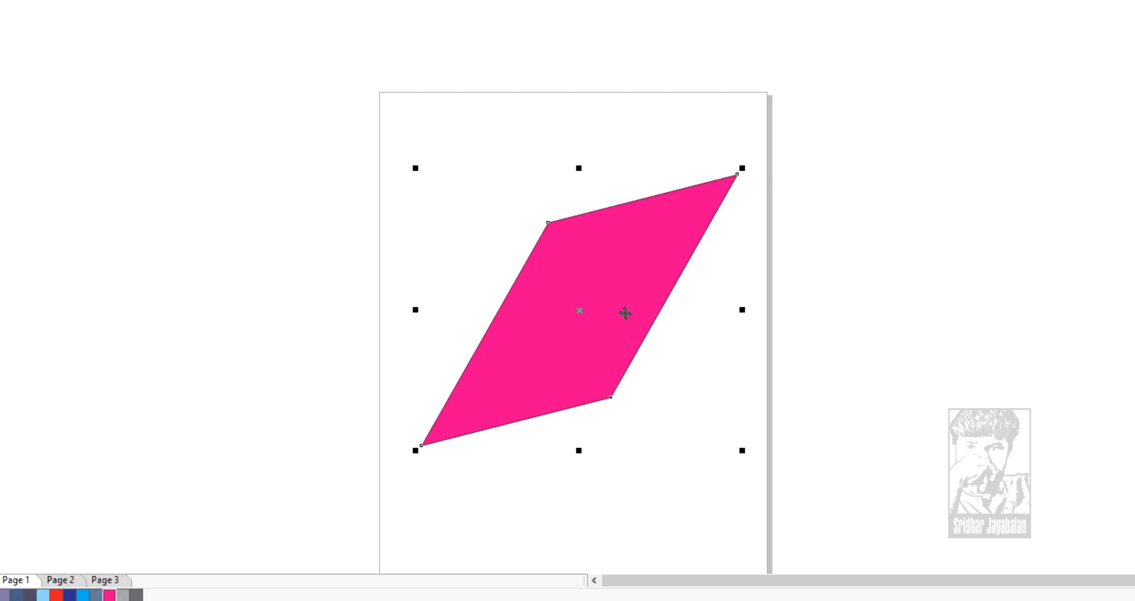
key("Delete")
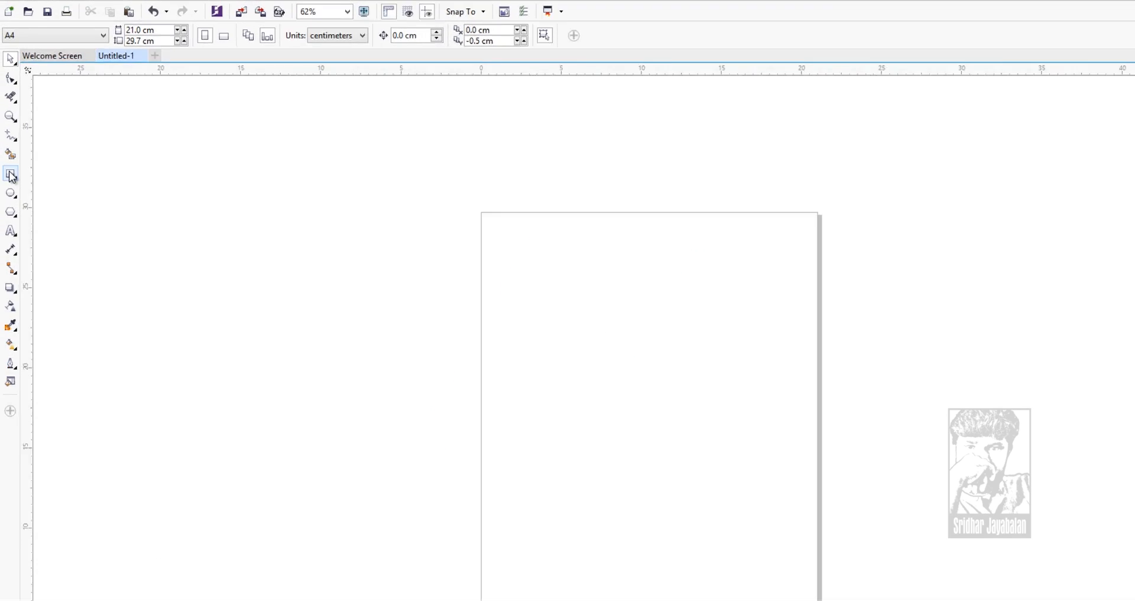
Draw a 3-point rectangle about 19 cm wide and 13.5 cm high in the page's upper half, starting with its left side
left_click(10, 166)
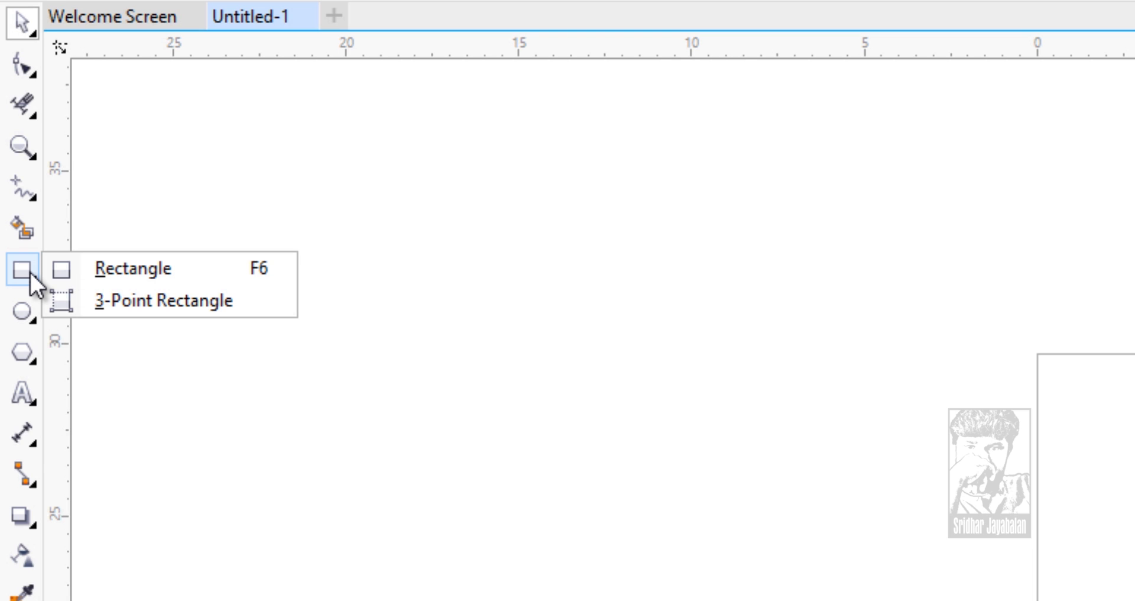
left_click(174, 298)
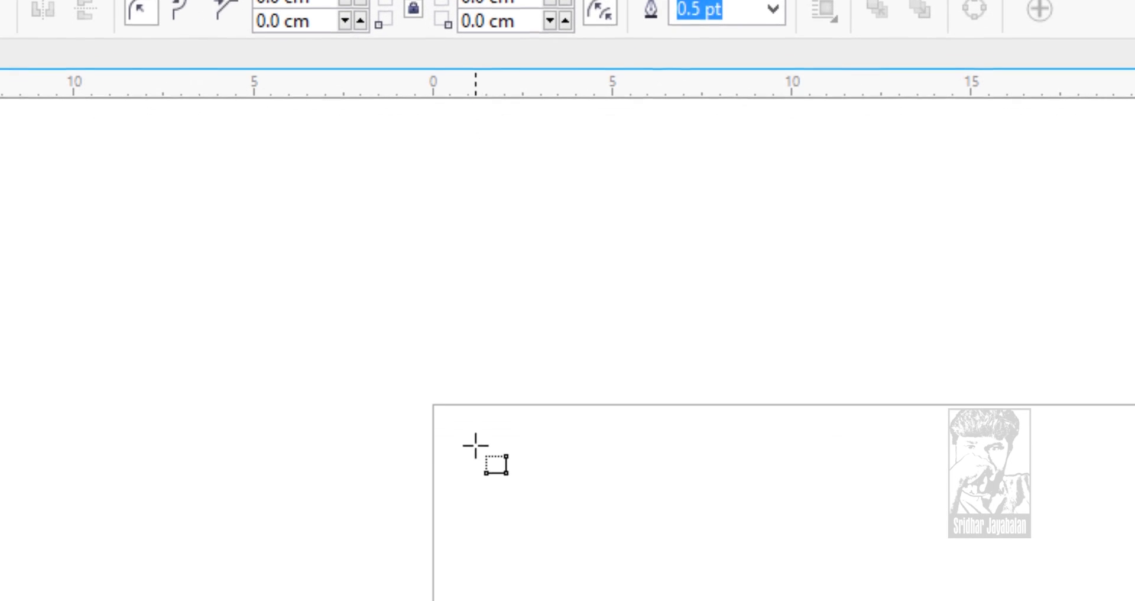
left_click_drag(470, 265, 467, 571)
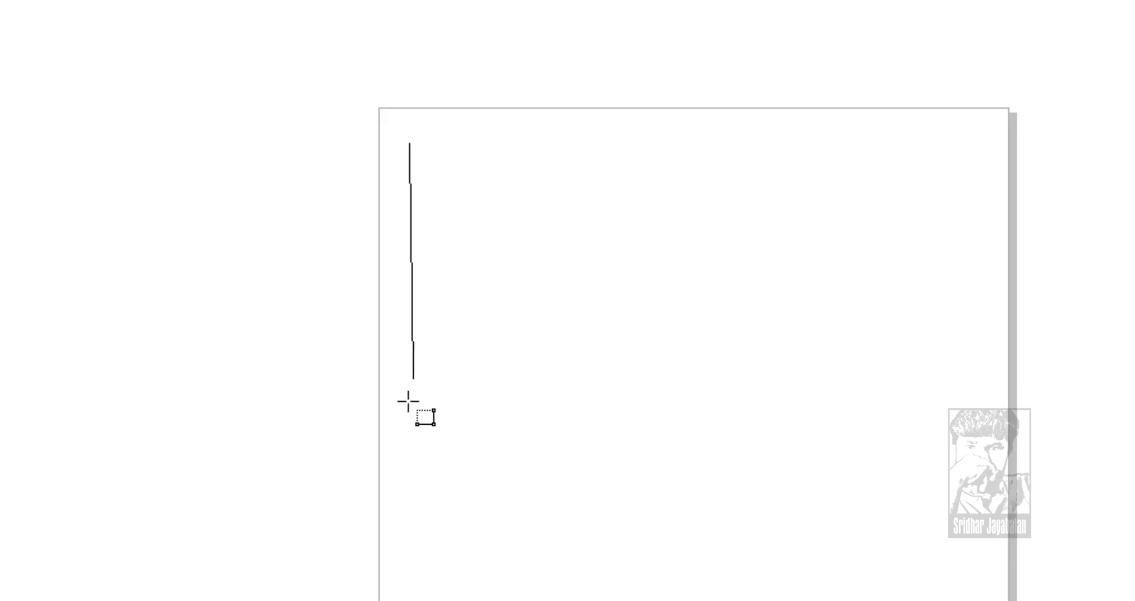
left_click_drag(408, 401, 409, 520)
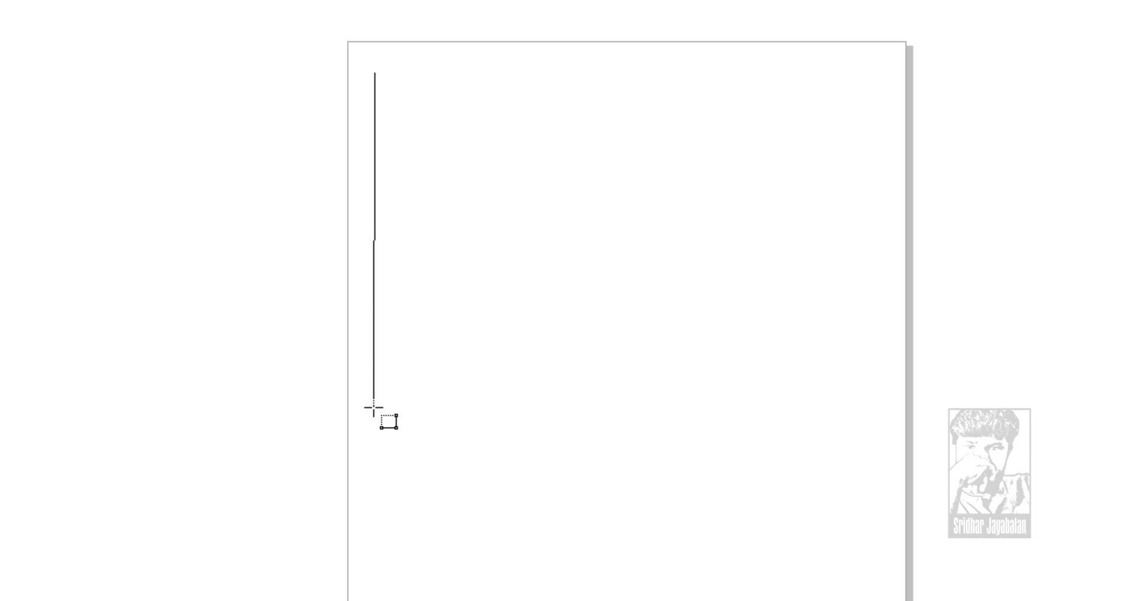
left_click_drag(373, 408, 375, 406)
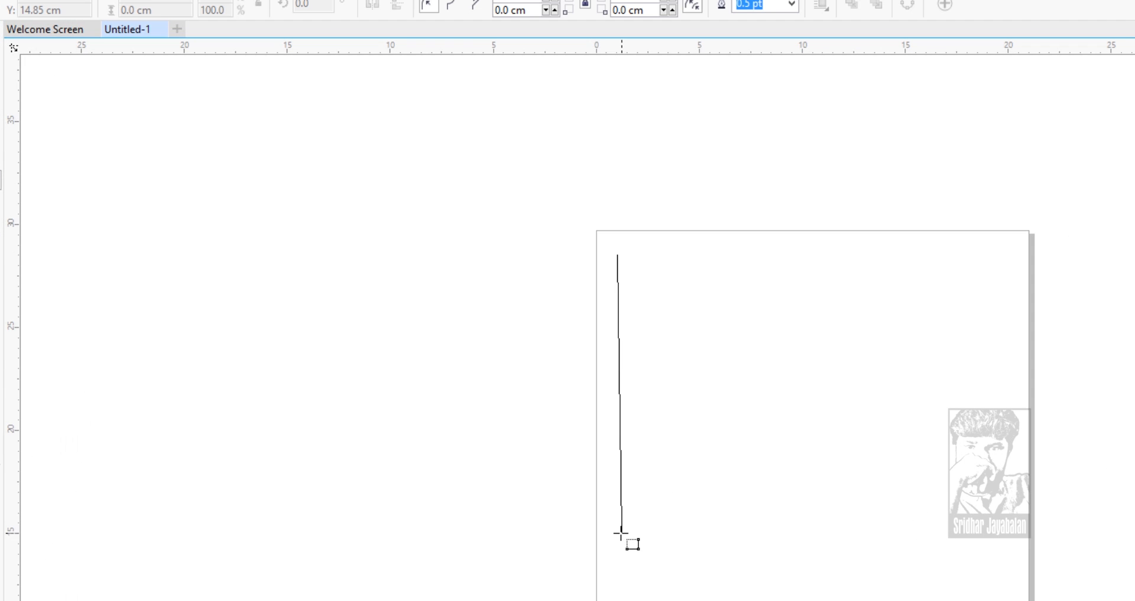
left_click_drag(621, 534, 999, 533)
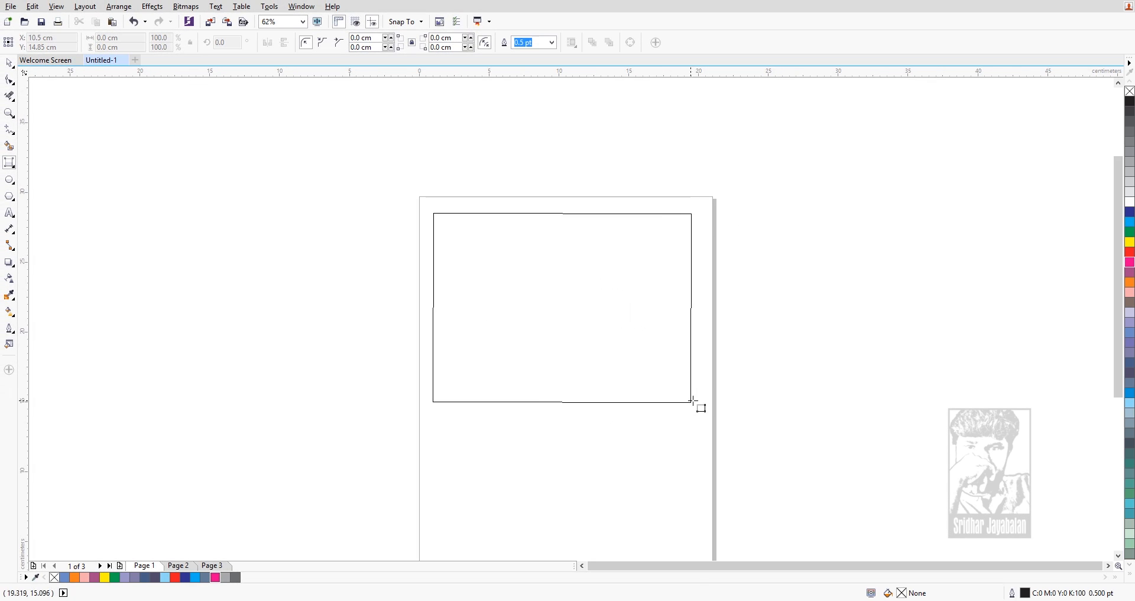
left_click_drag(693, 402, 700, 402)
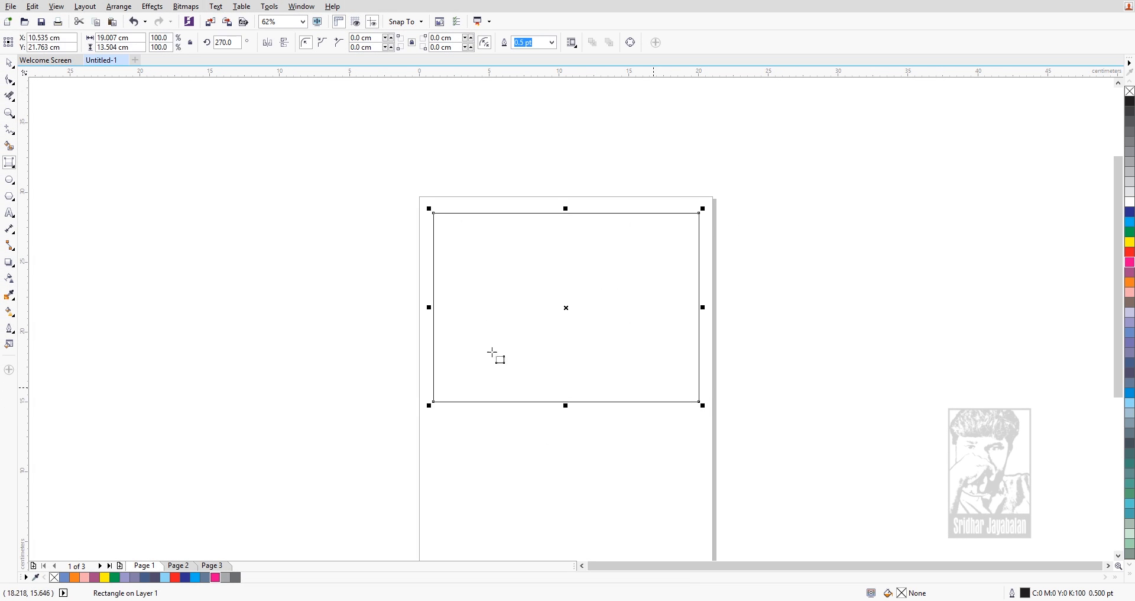
Switch to the Pick tool, deselect the new rectangle and select it again
left_click(10, 63)
left_click(407, 254)
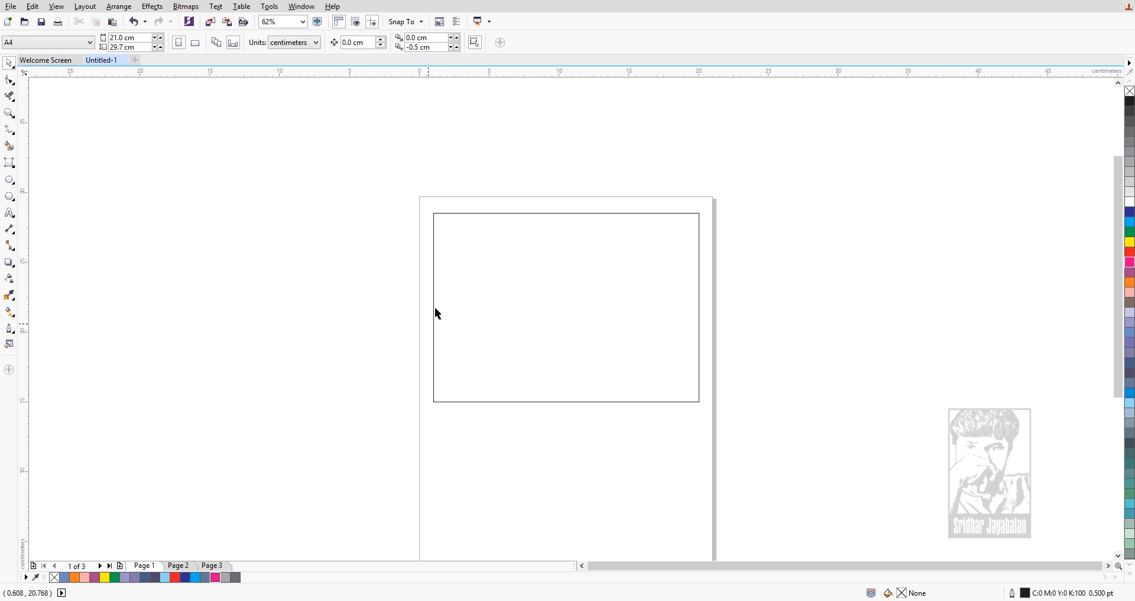
left_click(647, 344)
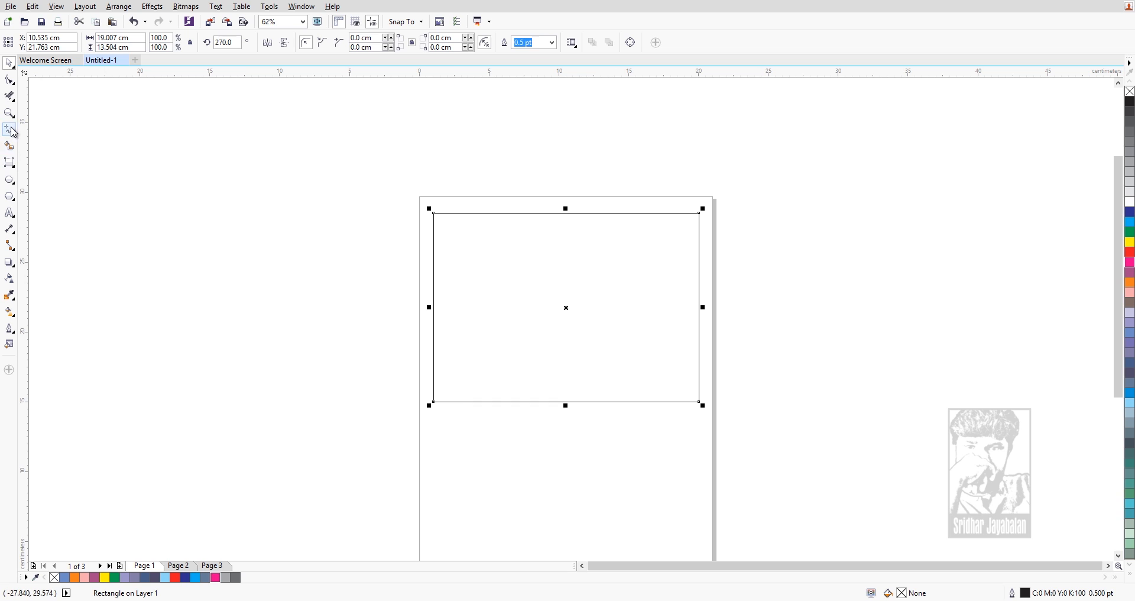
Scale the rectangle down to 90.3% from its top-right corner with the Rectangle tool active, and undo the scaling
left_click(14, 171)
left_click(66, 161)
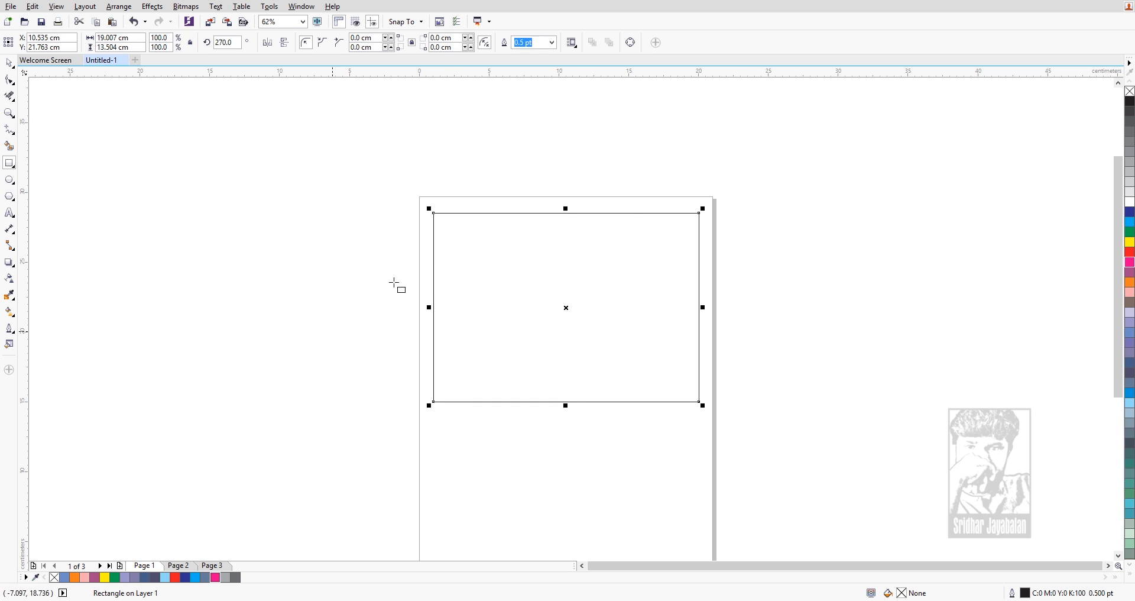
mouse_move(703, 209)
left_mouse_down()
mouse_move(750, 177)
mouse_move(705, 223)
left_mouse_up()
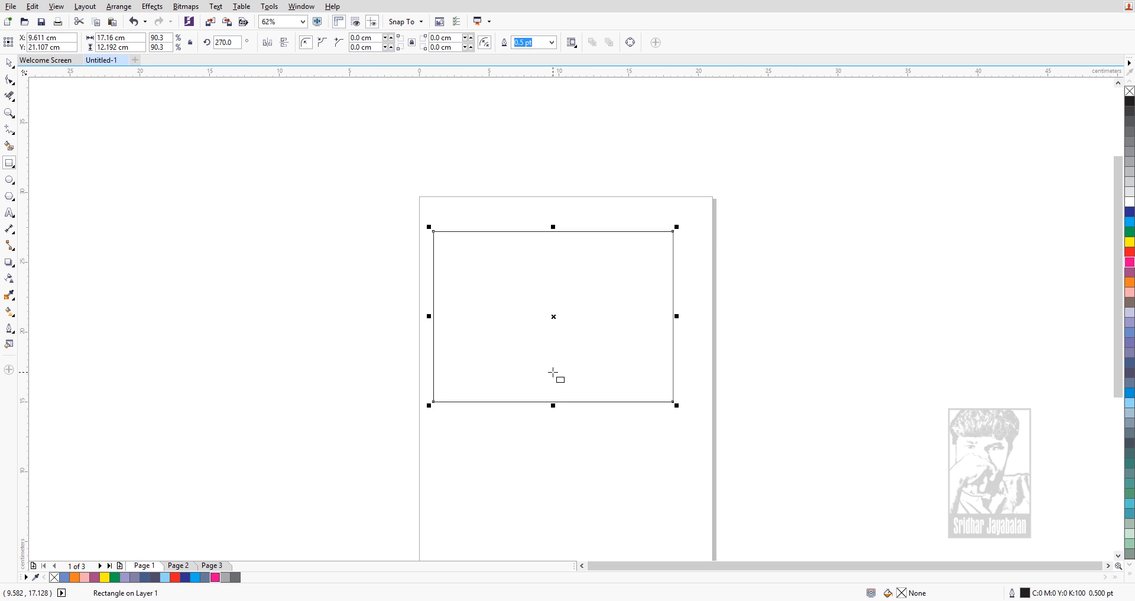
key("ctrl+z")
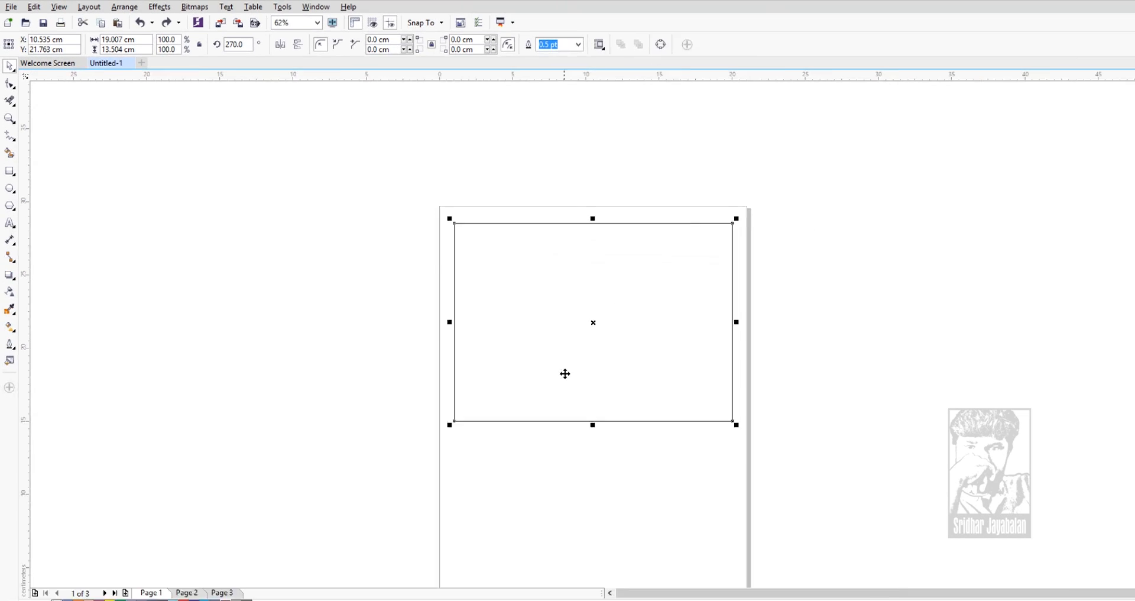
Show the rectangle's rotation and skew handles with the Pick tool, and switch back to its scaling handles
left_click(507, 353)
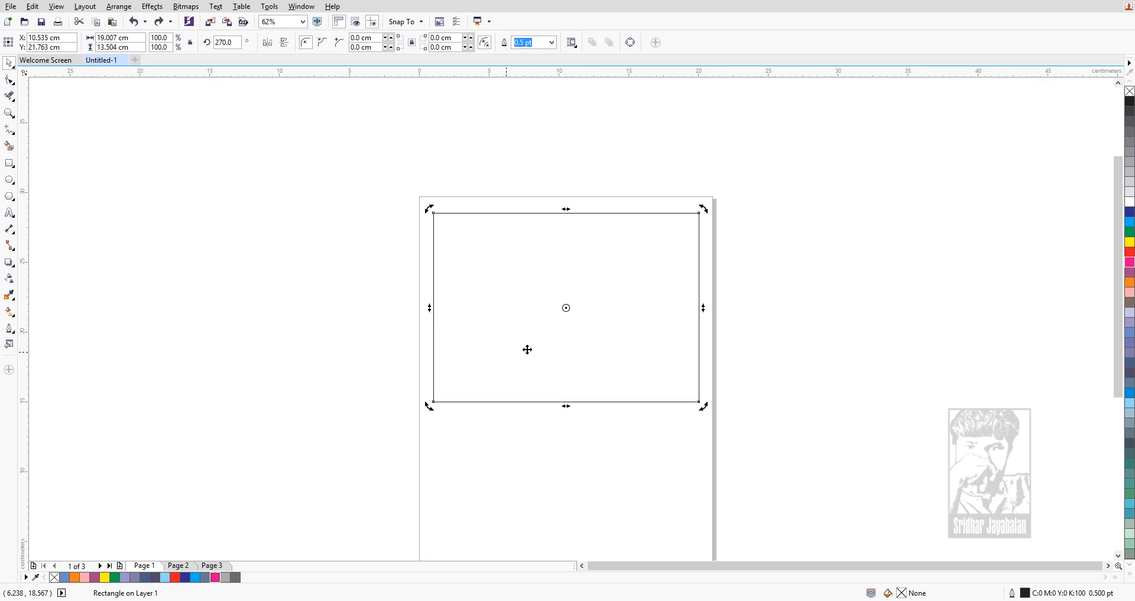
left_click(530, 349)
left_click(46, 239)
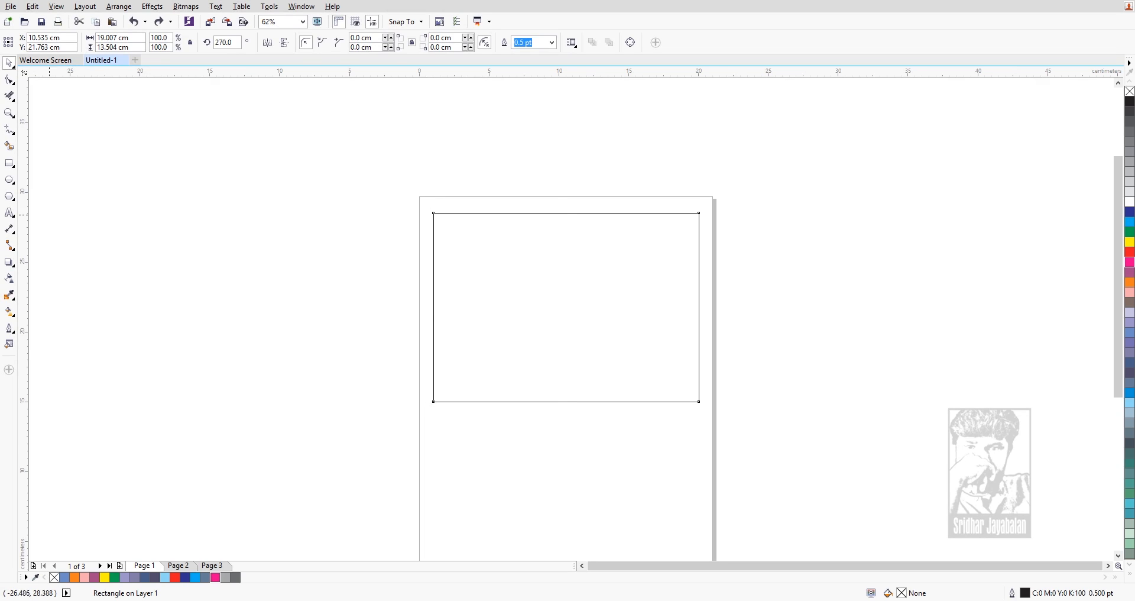
Add the artistic text "asfsdf" below the rectangle and return to the Pick tool
left_click(9, 213)
left_click(498, 517)
type("asfsdf")
left_click(9, 63)
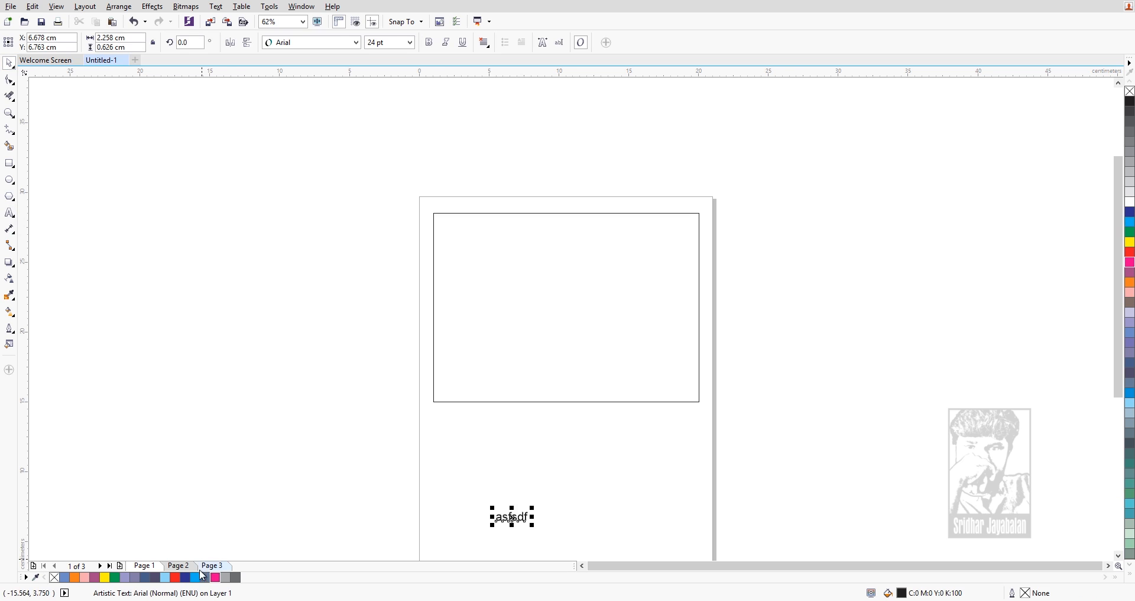
Go to page 2 and select the orange, yellow, upper blue and green rectangles one at a time
left_click(179, 565)
left_click(579, 390)
left_click(552, 314)
left_click(528, 275)
left_click(475, 293)
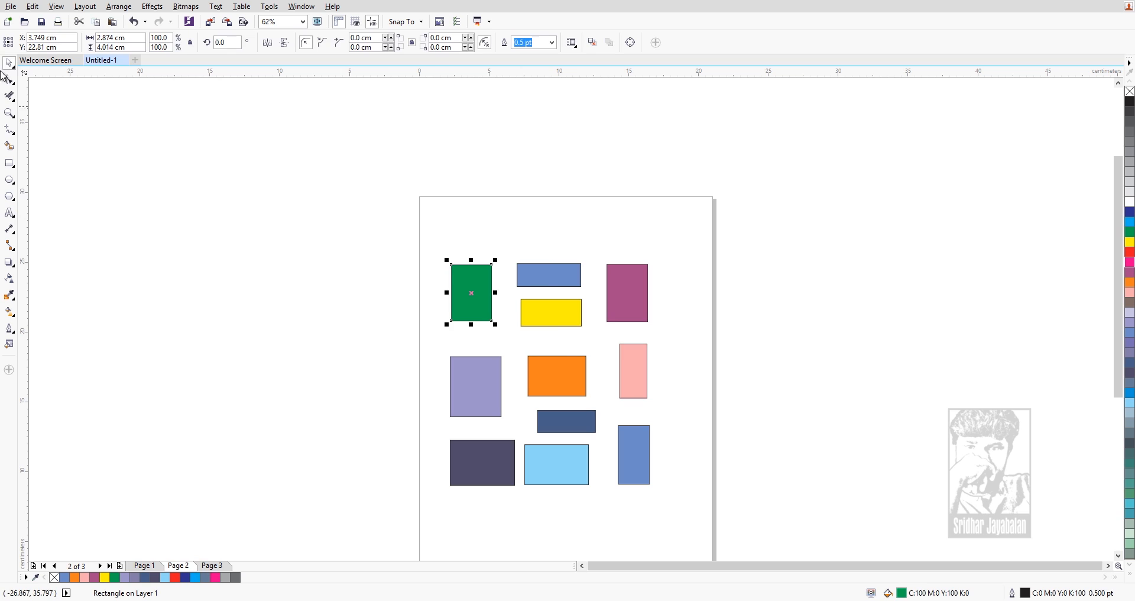
Select other coloured rectangles one after another with the Pick tool, ending with the yellow one
left_click(548, 327)
left_click(545, 277)
left_click(614, 278)
left_click(618, 356)
left_click(632, 373)
left_click(578, 372)
left_click(569, 314)
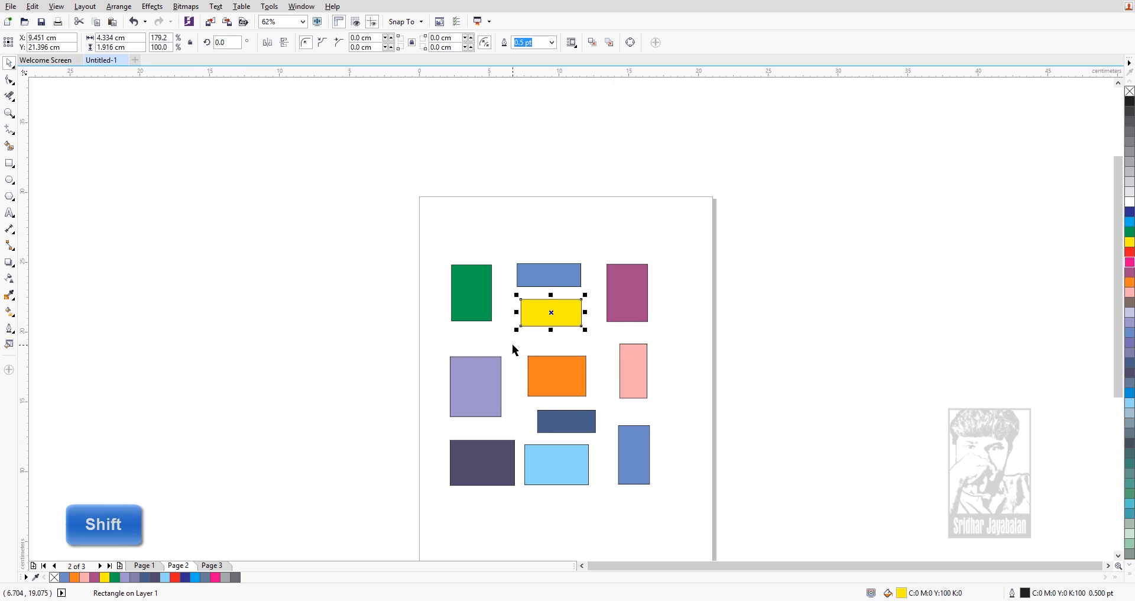
Add the green, purple and pink rectangles to the yellow rectangle's selection, and clear the whole selection
left_click(476, 312, "shift")
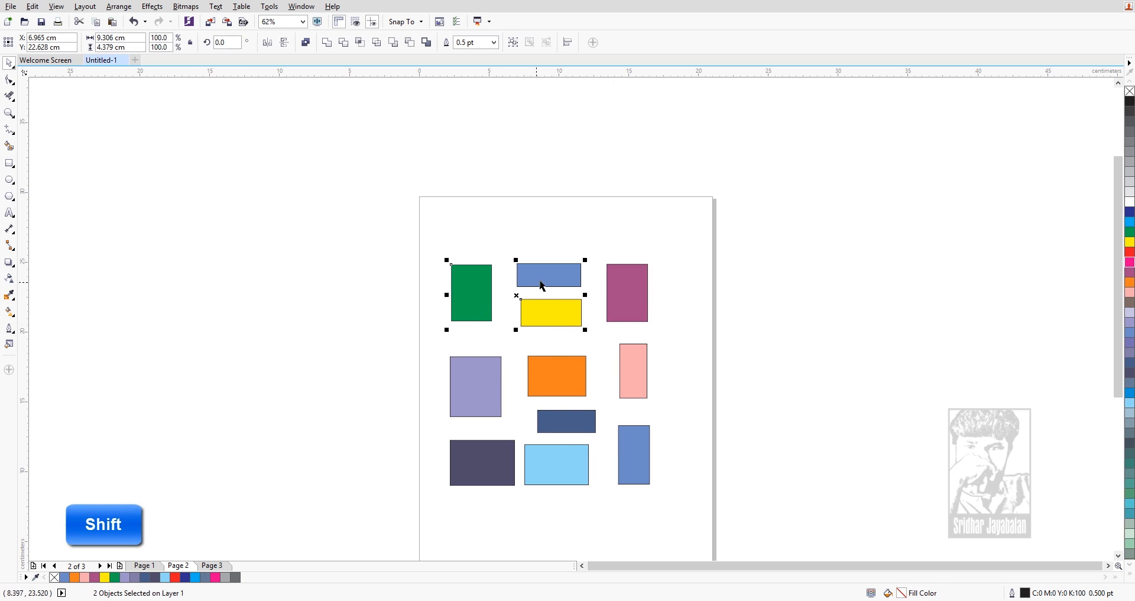
left_click(625, 280, "shift")
left_click(630, 367, "shift")
left_click(609, 443)
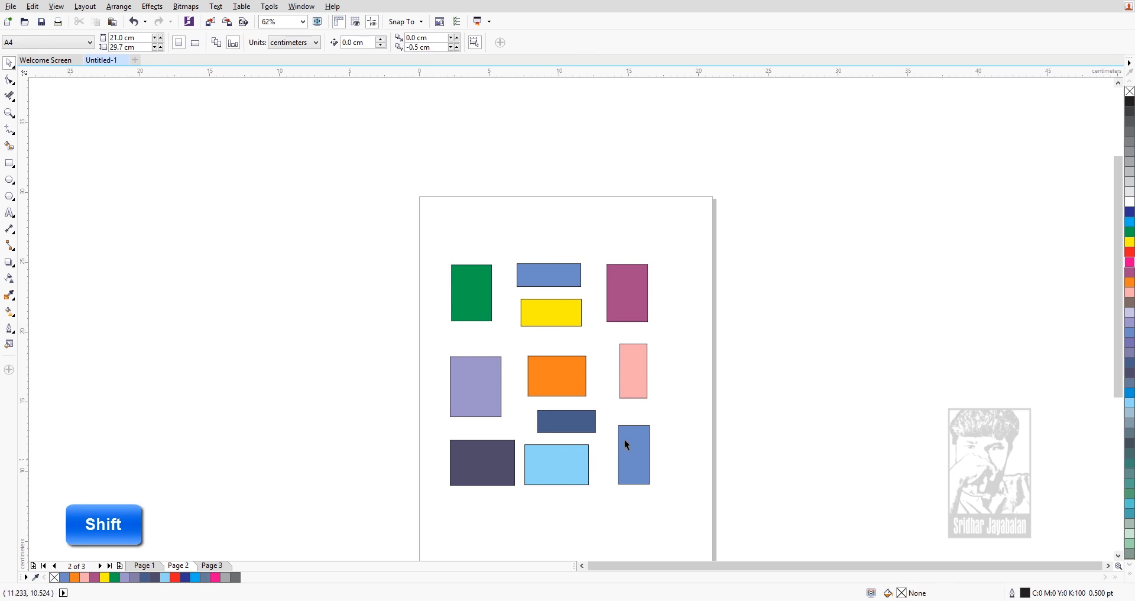
Move the lower blue and green rectangles together to the left of the page, undo the move and deselect them
left_click(632, 466)
left_click(469, 294, "shift")
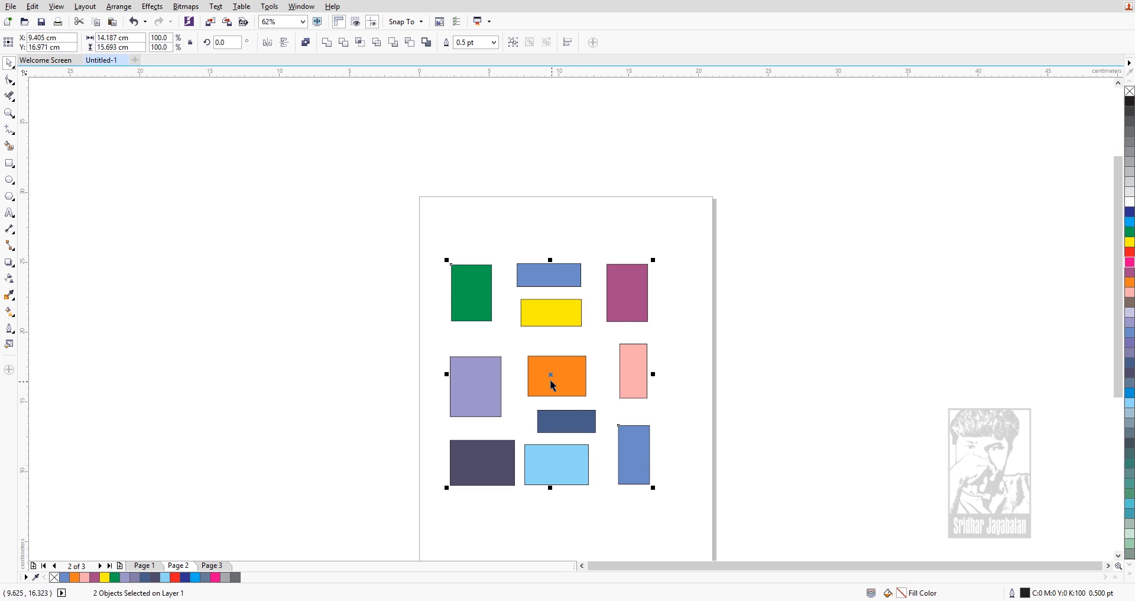
left_click_drag(548, 375, 319, 365)
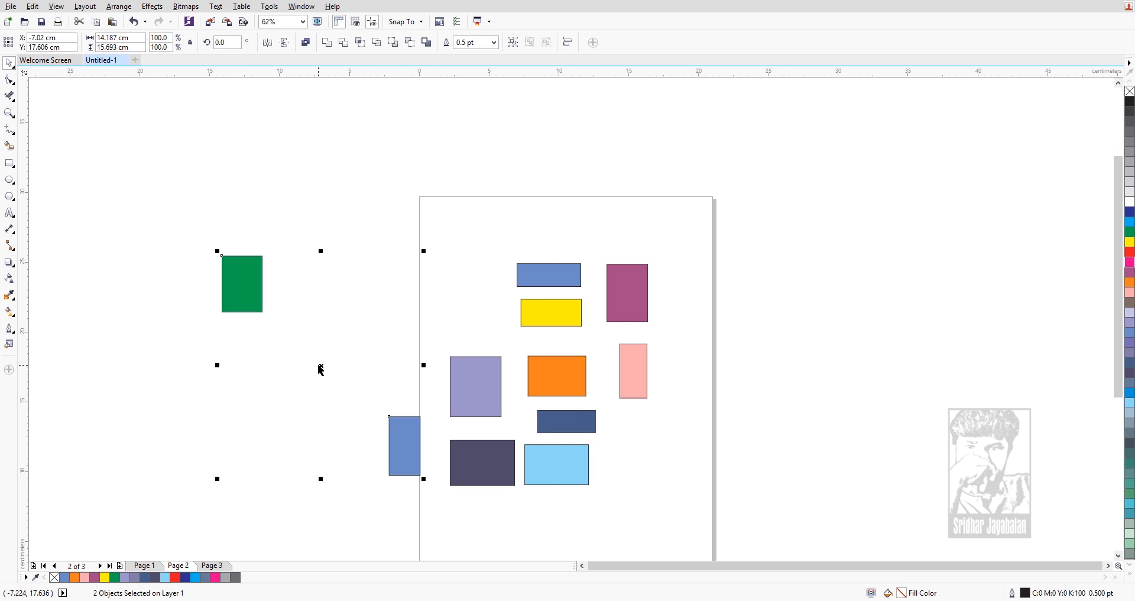
key("ctrl+z")
left_click(690, 347)
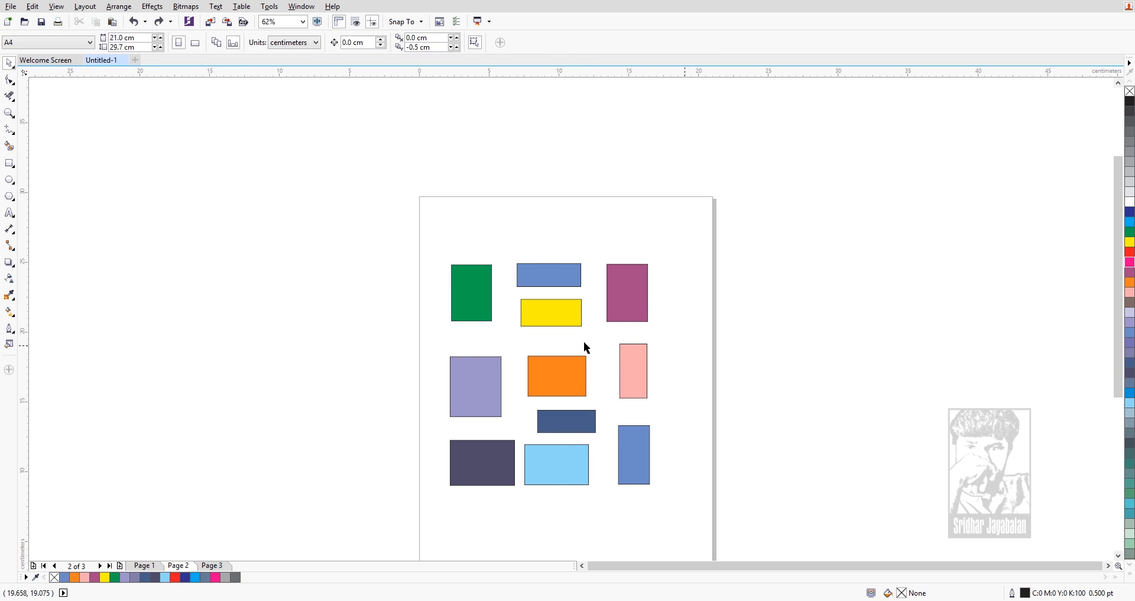
Select the green rectangle, and lasso the green and yellow rectangles with Freehand Pick, excluding the upper blue one
left_click(471, 303)
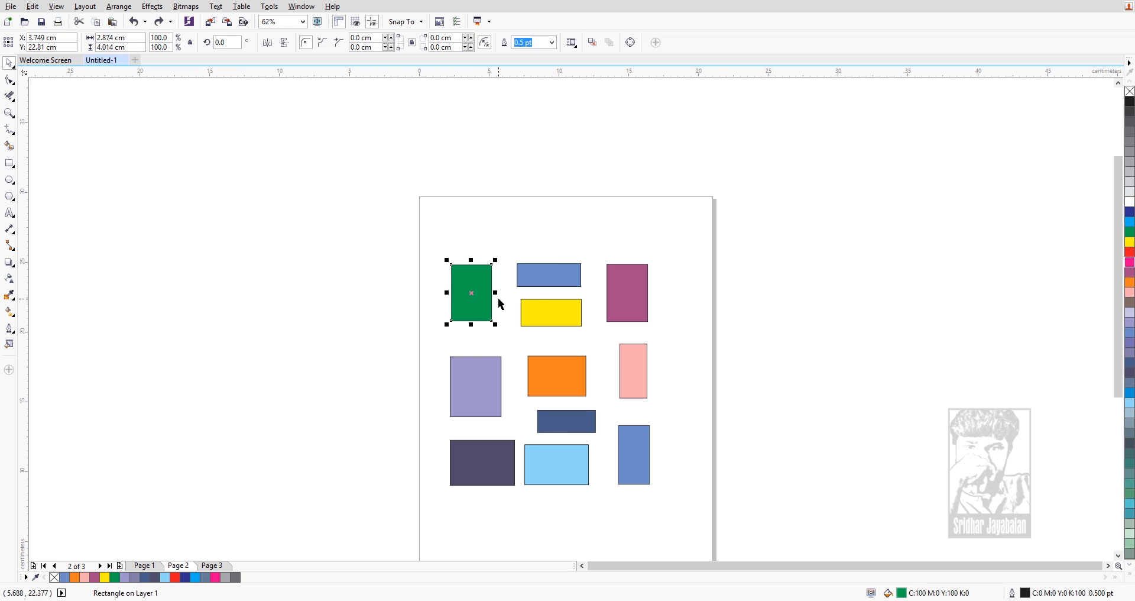
left_click(8, 63)
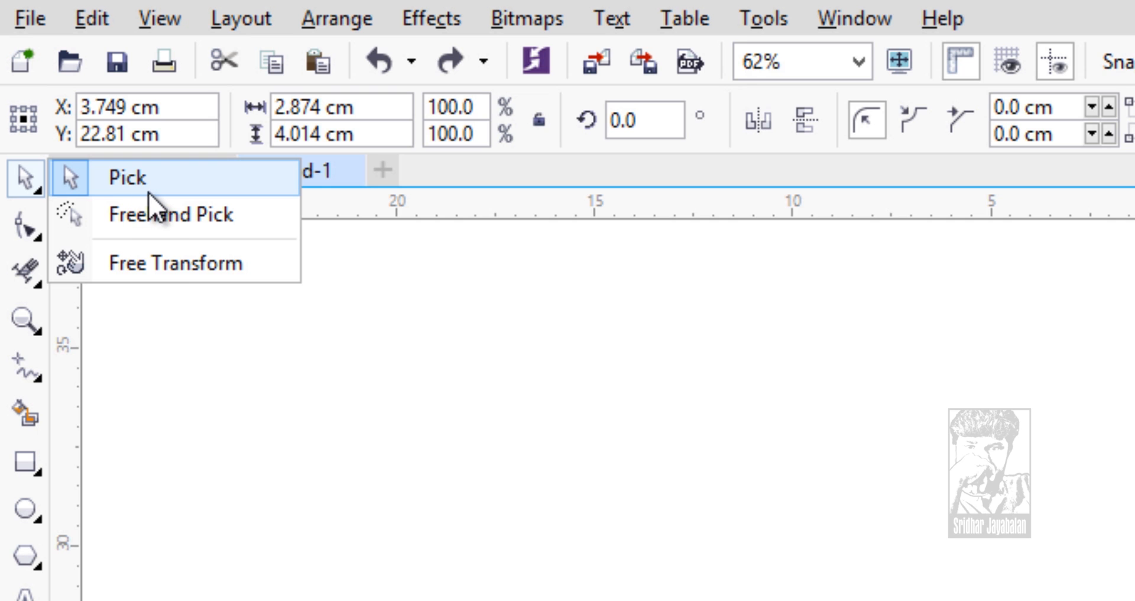
left_click(157, 215)
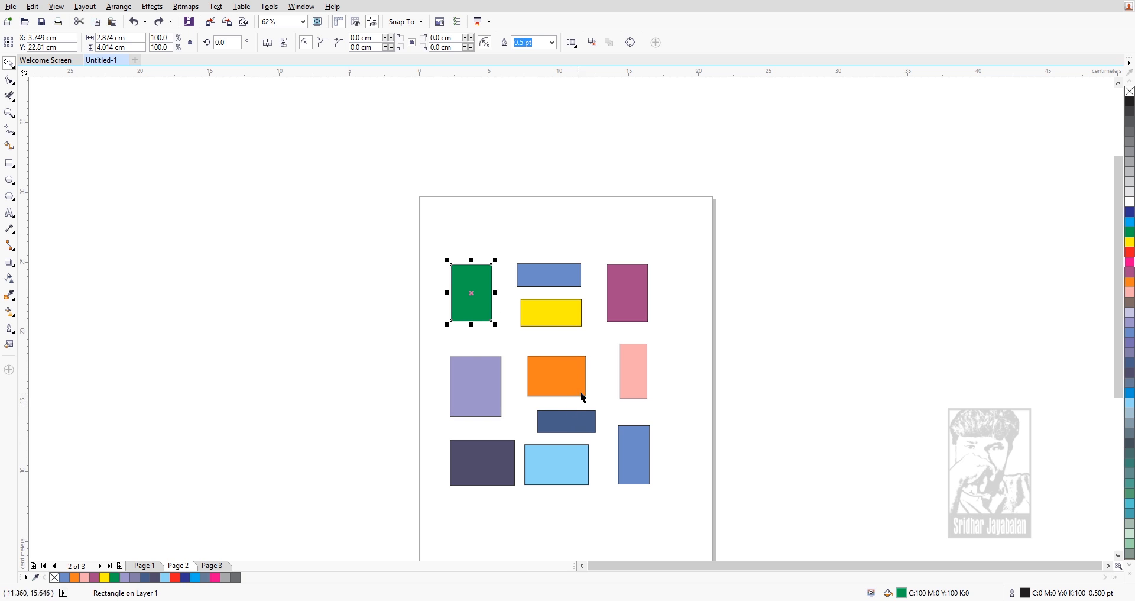
left_click(474, 229)
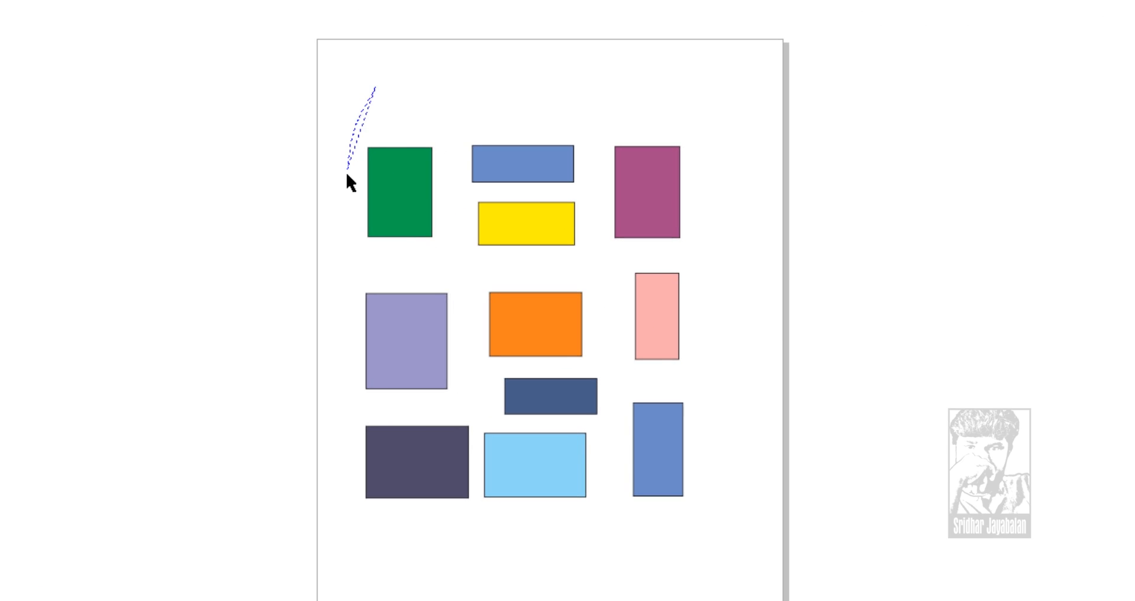
mouse_move(347, 173)
left_mouse_down()
mouse_move(365, 246)
mouse_move(436, 247)
mouse_move(451, 212)
left_mouse_up()
mouse_move(515, 117)
left_mouse_down()
mouse_move(550, 122)
mouse_move(584, 146)
mouse_move(594, 243)
mouse_move(579, 199)
left_mouse_up()
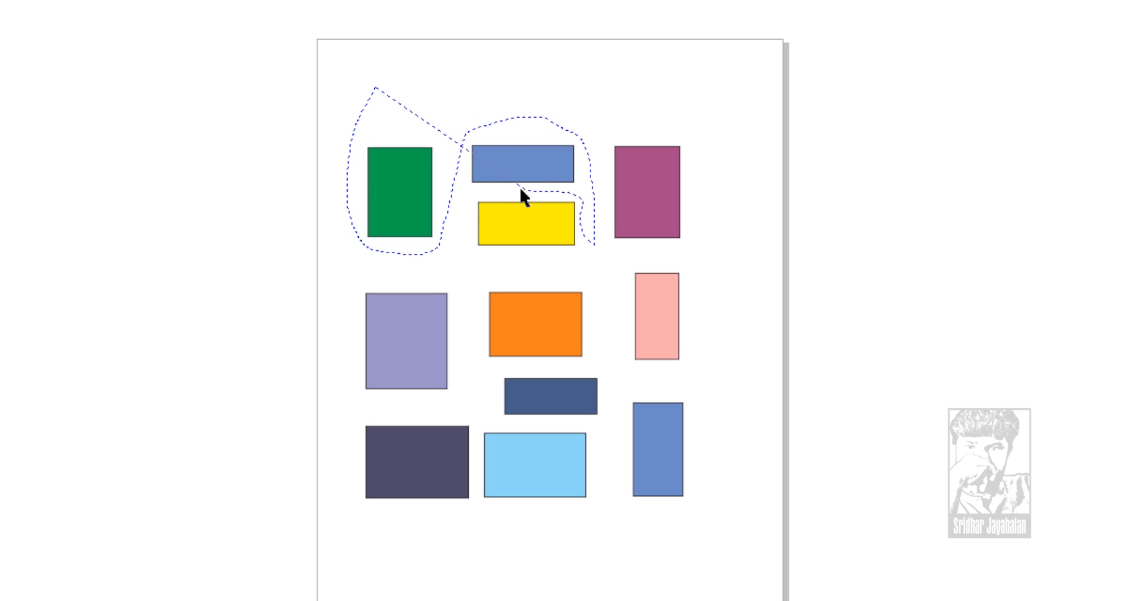
mouse_move(471, 199)
left_mouse_down()
mouse_move(463, 245)
mouse_move(500, 264)
left_mouse_up()
mouse_move(571, 266)
left_mouse_down()
mouse_move(596, 256)
mouse_move(602, 235)
mouse_move(595, 114)
mouse_move(569, 99)
left_mouse_up()
left_click_drag(396, 93, 367, 94)
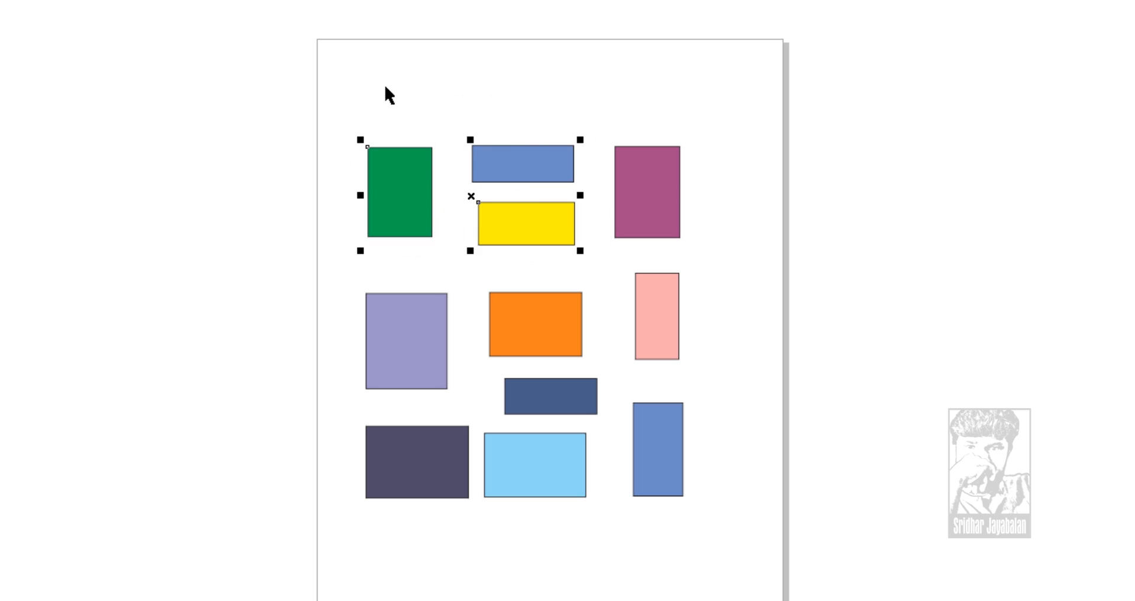
Try moving the green and yellow rectangles off the page and altering them with Free Transform, undoing each change
left_click_drag(469, 195, 206, 166)
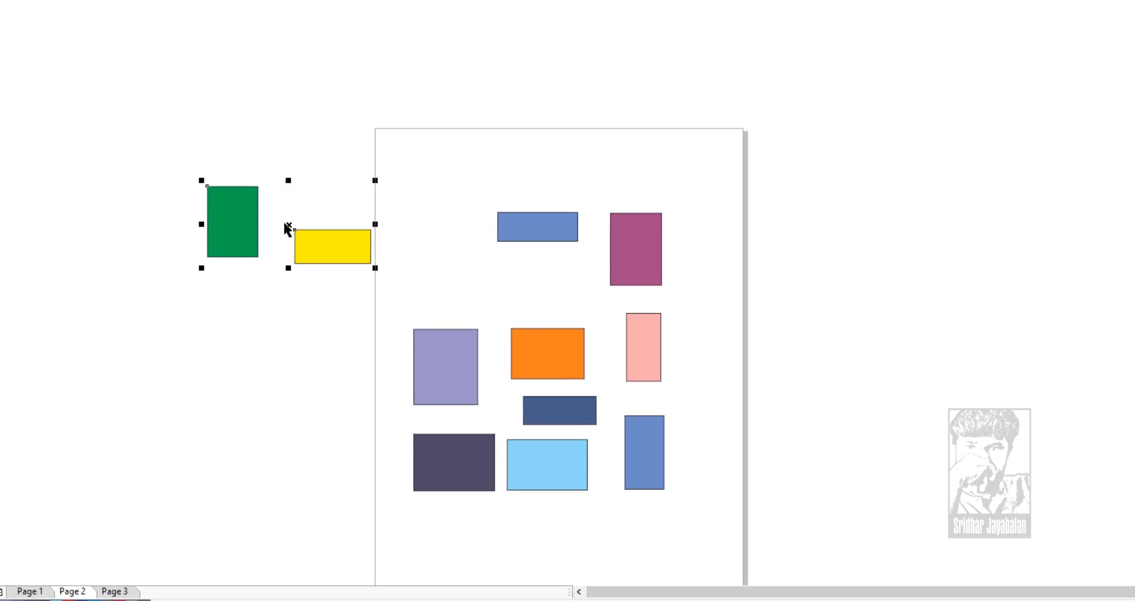
key("ctrl+z")
left_click(12, 66)
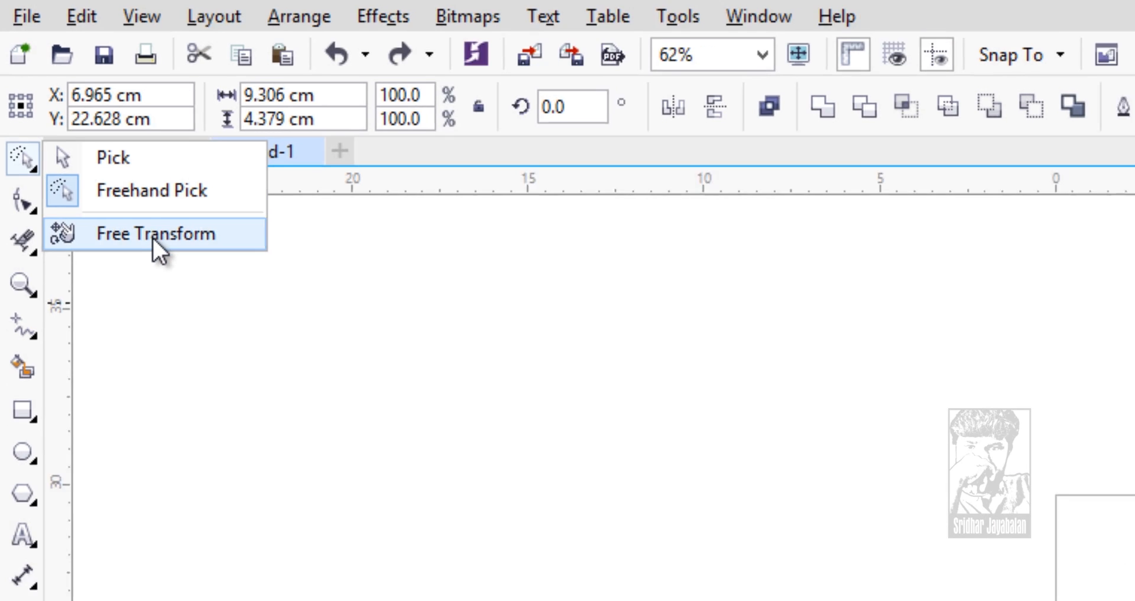
left_click(153, 236)
left_click_drag(441, 244, 478, 257)
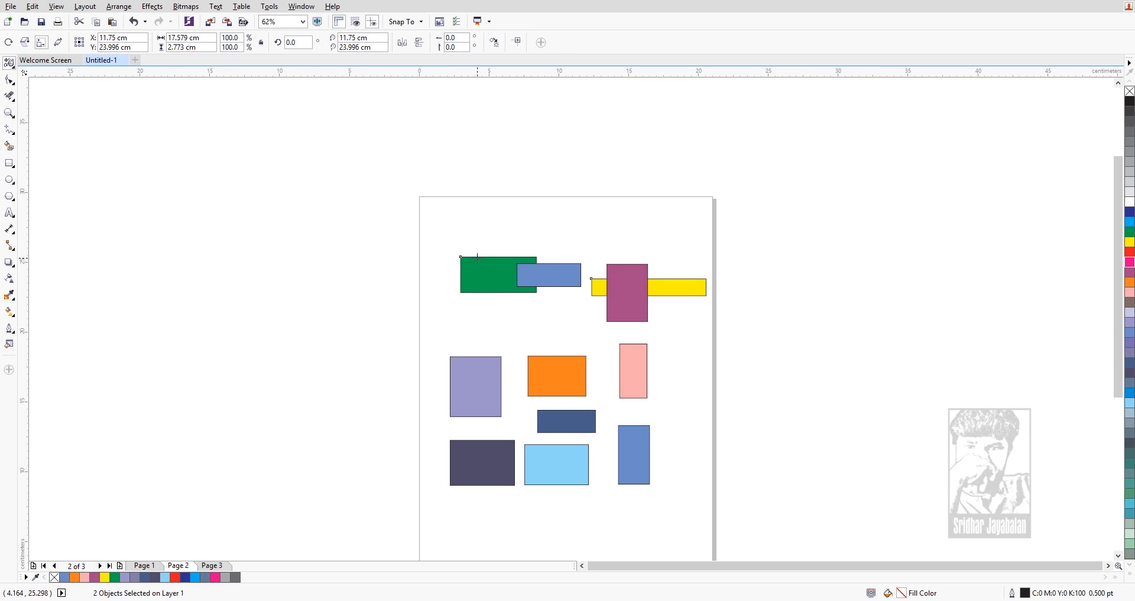
key("ctrl+z")
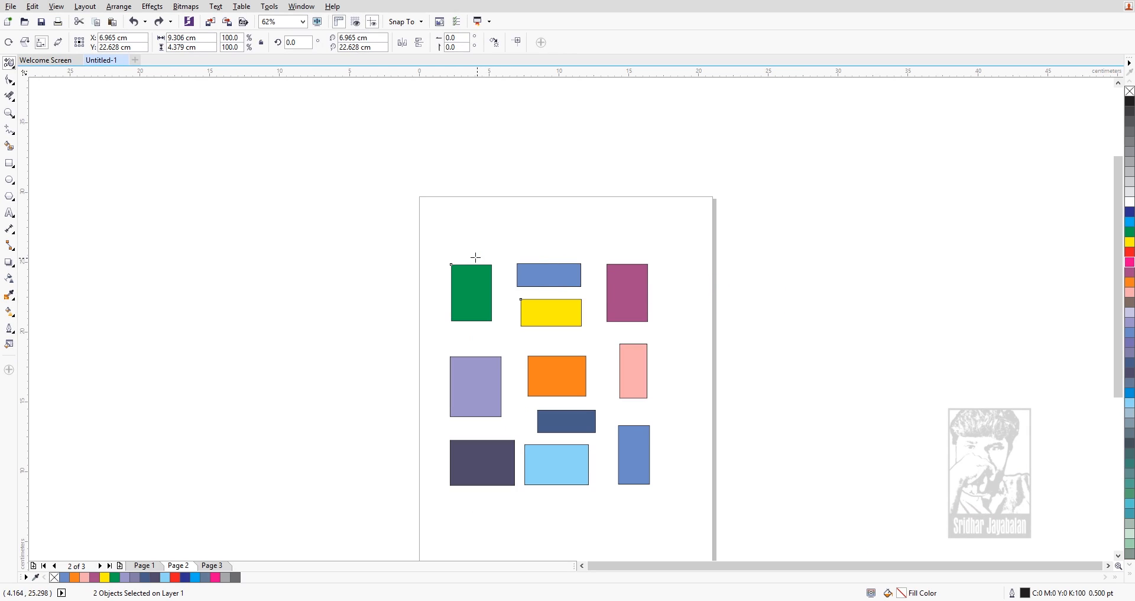
Reshape the outlined rectangle on page 1 with Free Transform to about 15.8 by 14.5 cm, and deselect it with Pick
left_click(144, 565)
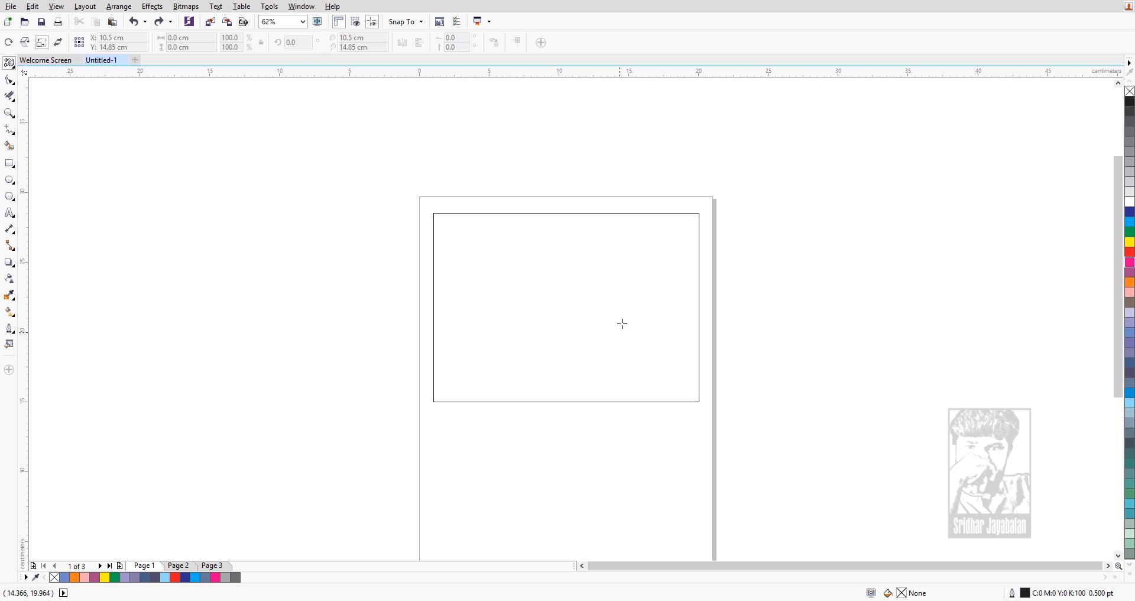
left_click(563, 301)
mouse_move(566, 303)
left_mouse_down()
mouse_move(560, 292)
mouse_move(585, 294)
mouse_move(562, 305)
left_mouse_up()
left_click(14, 67)
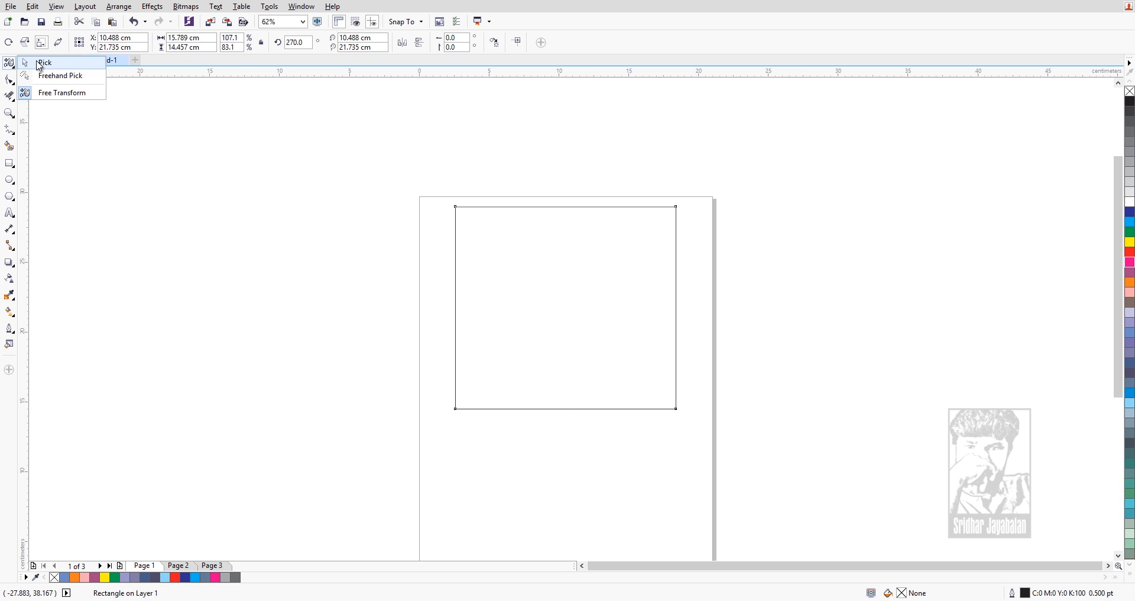
left_click(36, 63)
left_click(536, 264)
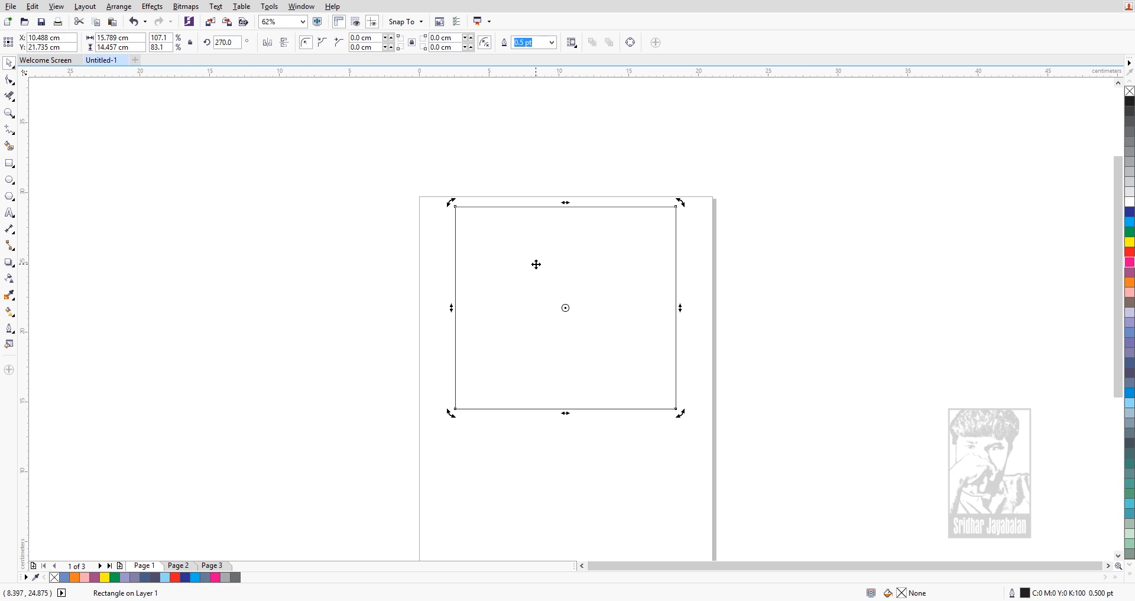
left_click(299, 418)
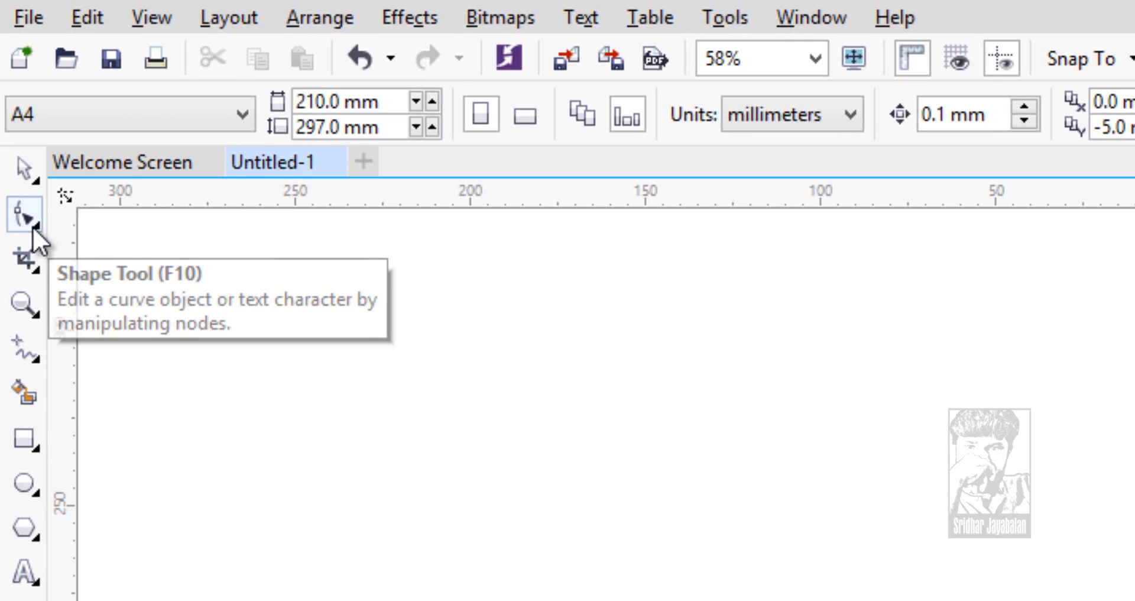
Activate the Twirl tool and set its nib size to 10 mm
left_click(34, 225)
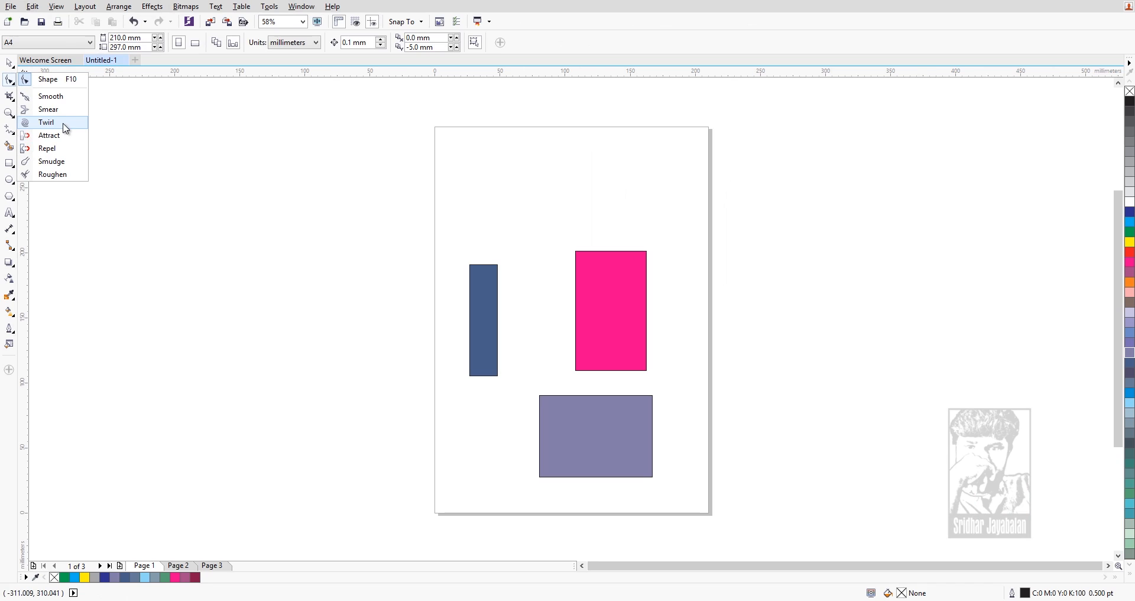
left_click(63, 122)
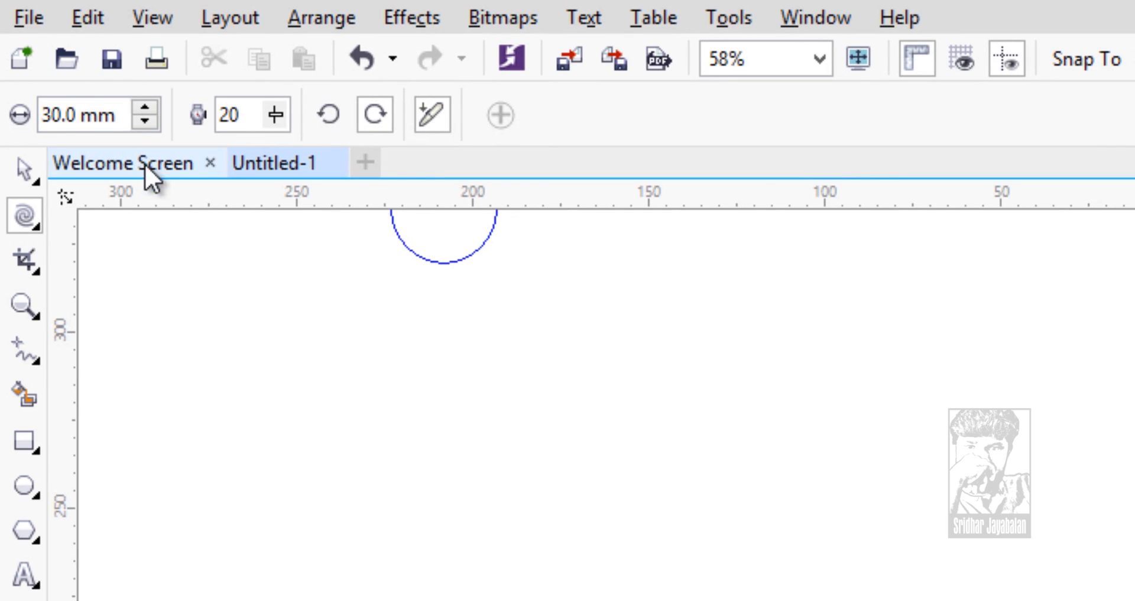
left_click(141, 125)
left_click(141, 125)
left_click(141, 125)
left_click(140, 125)
left_click(141, 126)
left_click_drag(76, 114, 6, 115)
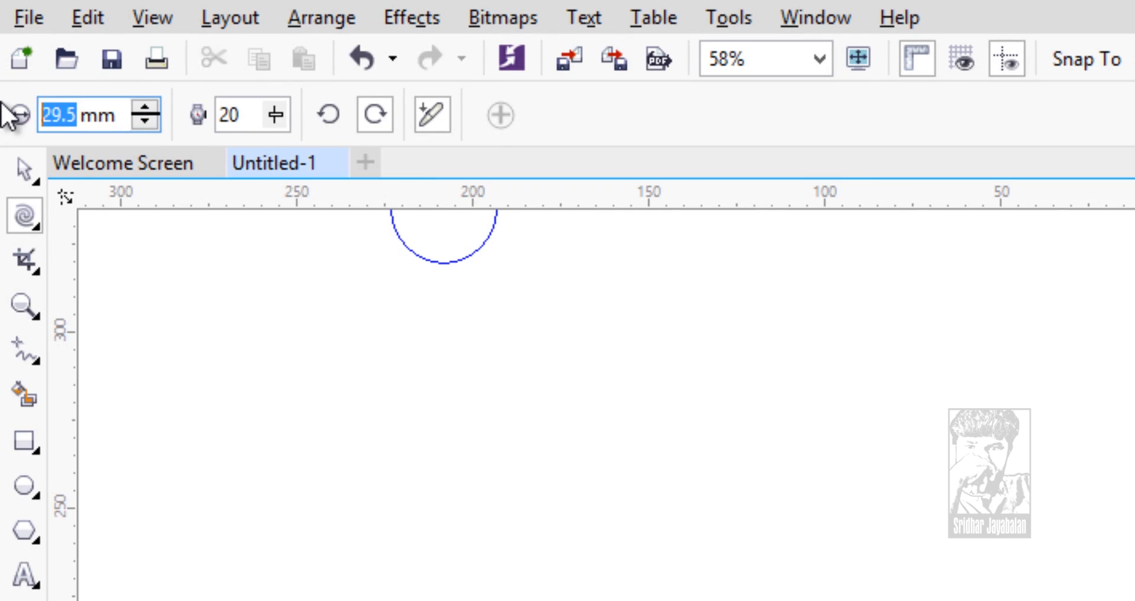
type("10")
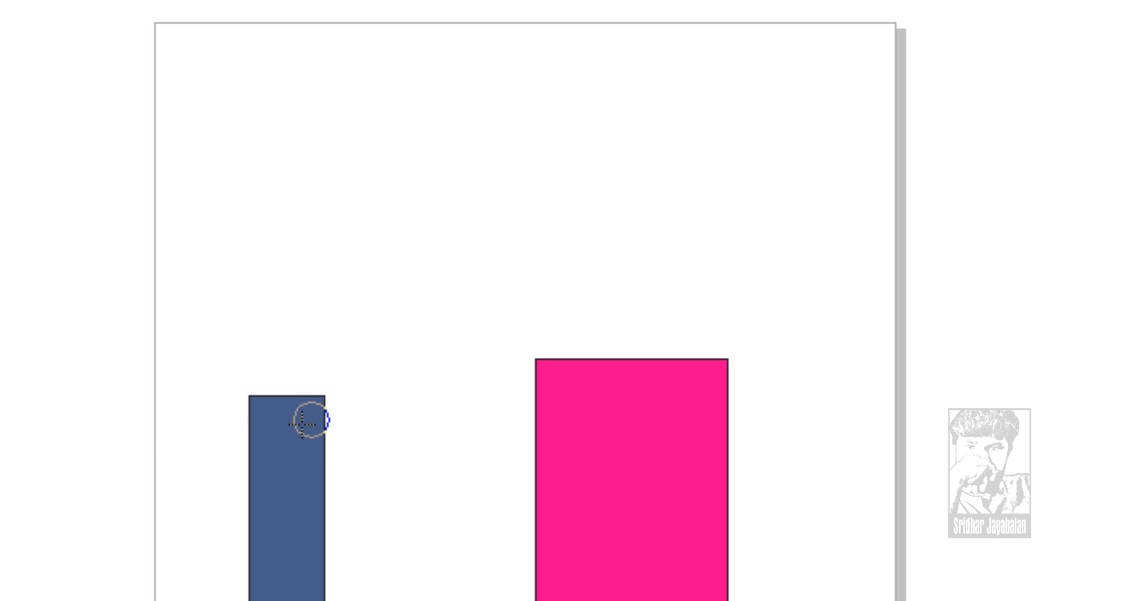
Select the dark blue rectangle and twirl its right edge near the upper corner
left_click(281, 452)
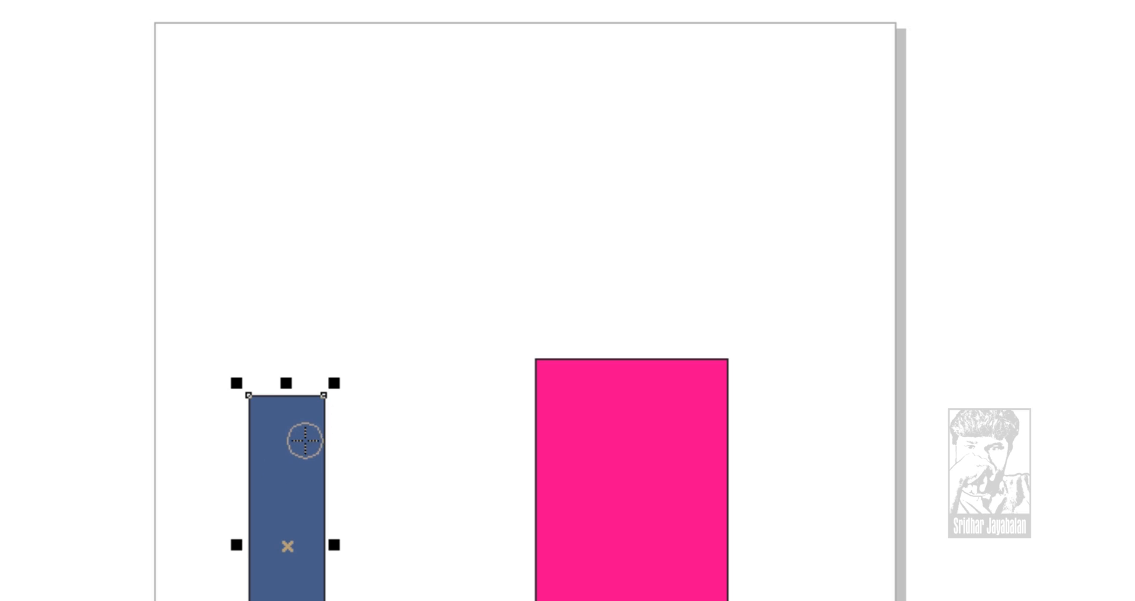
left_click_drag(315, 421, 318, 421)
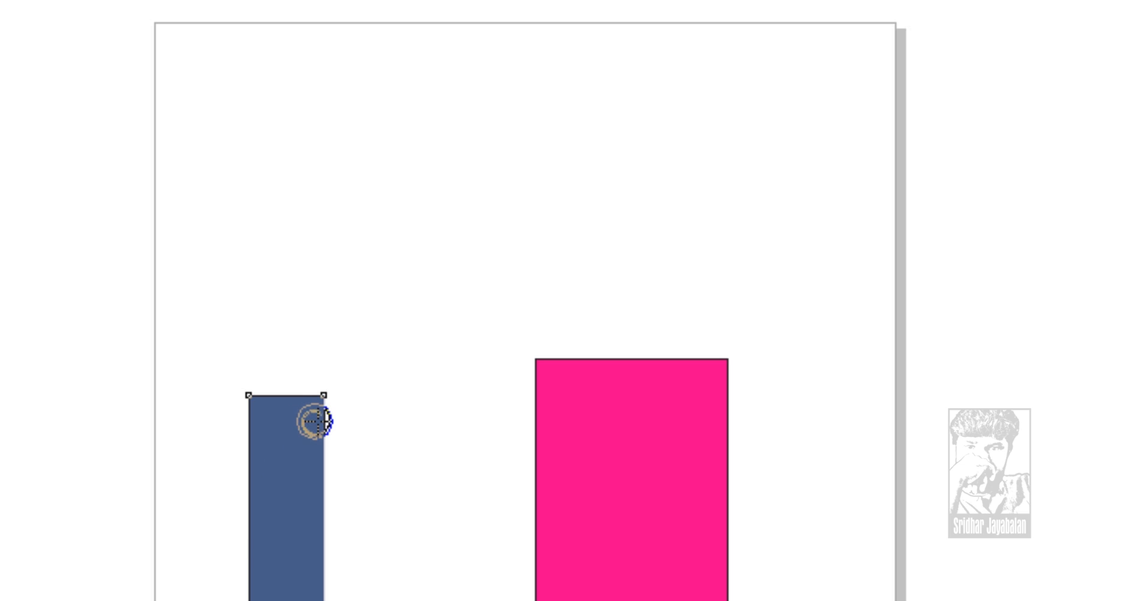
left_click_drag(314, 421, 315, 419)
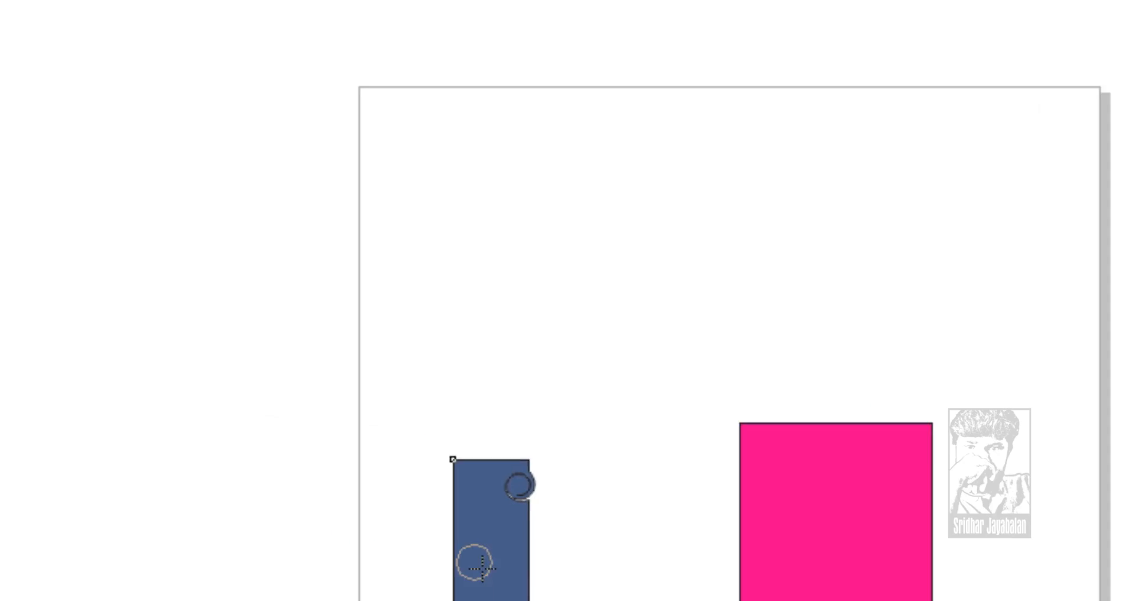
Set the twirl nib size to 30 mm and twirl the middle of the dark blue rectangle's right edge
left_click_drag(80, 114, 1, 91)
type("30")
key("Return")
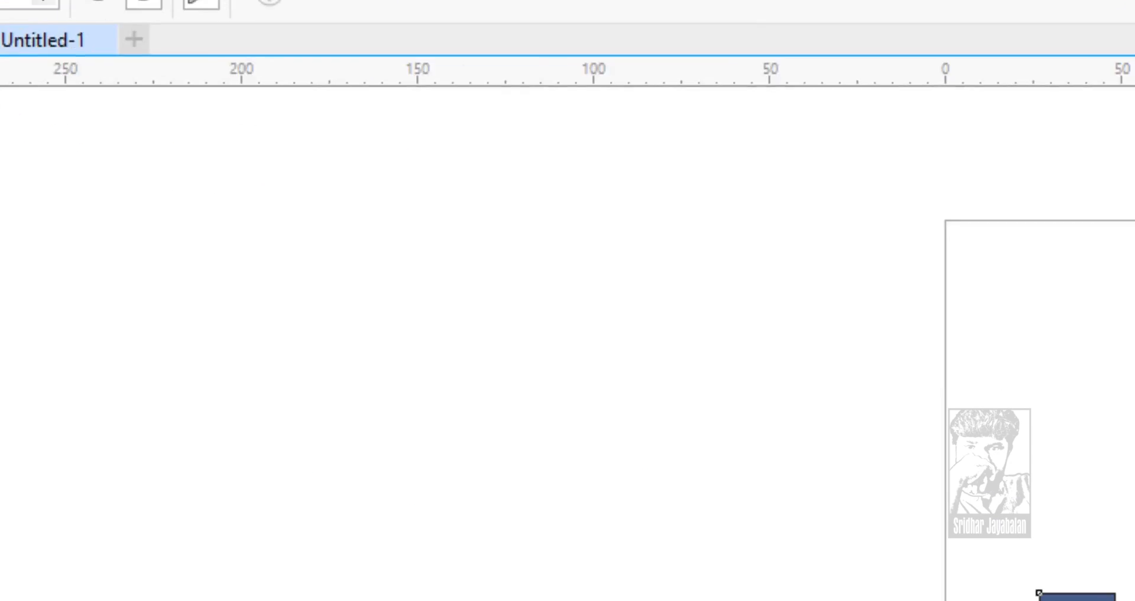
left_click_drag(337, 337, 362, 338)
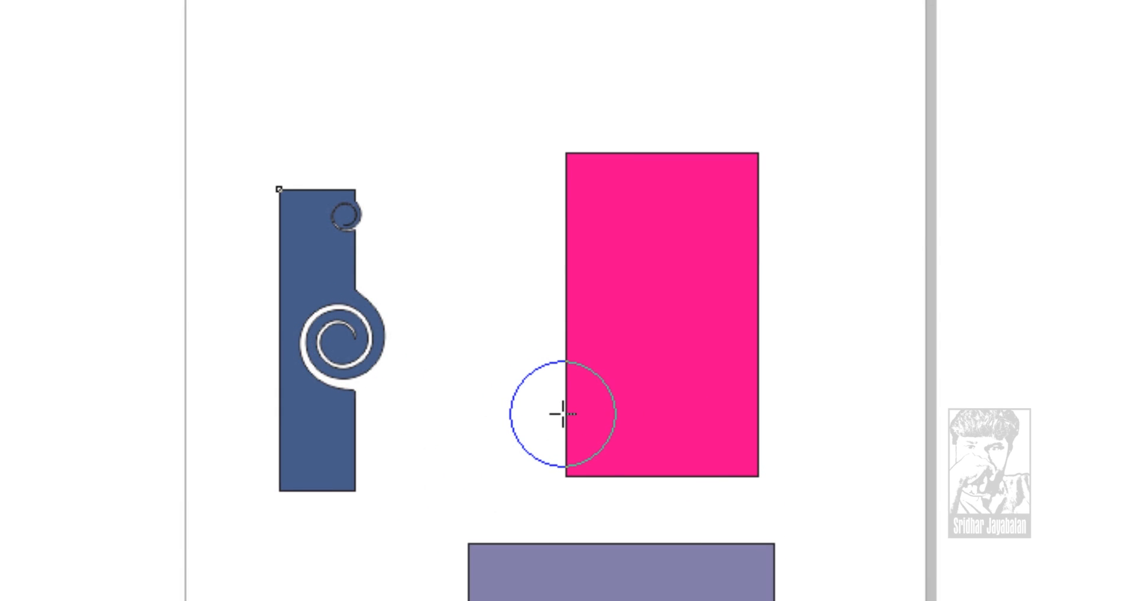
Select the pink rectangle and twirl its left edge near the bottom and its right edge near the top
left_click(607, 391)
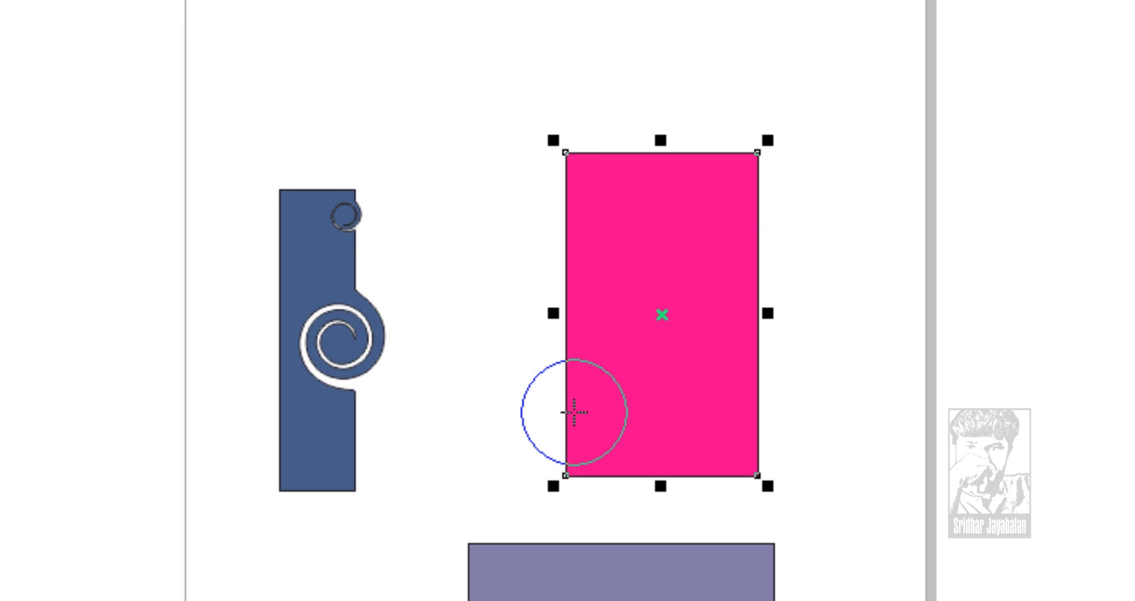
left_click_drag(570, 398, 570, 398)
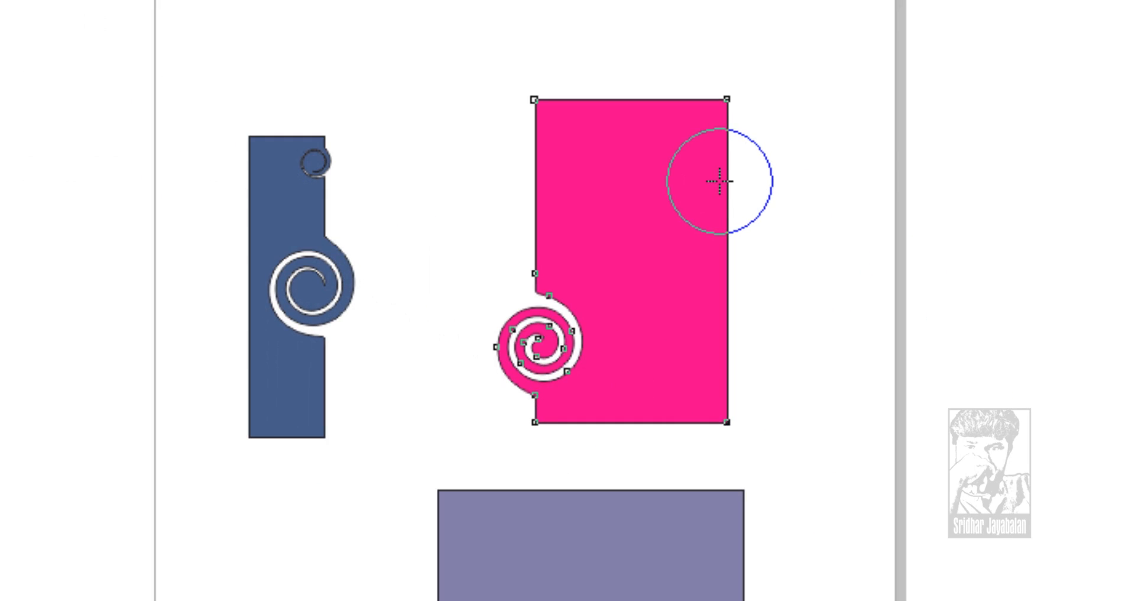
left_click_drag(719, 180, 718, 178)
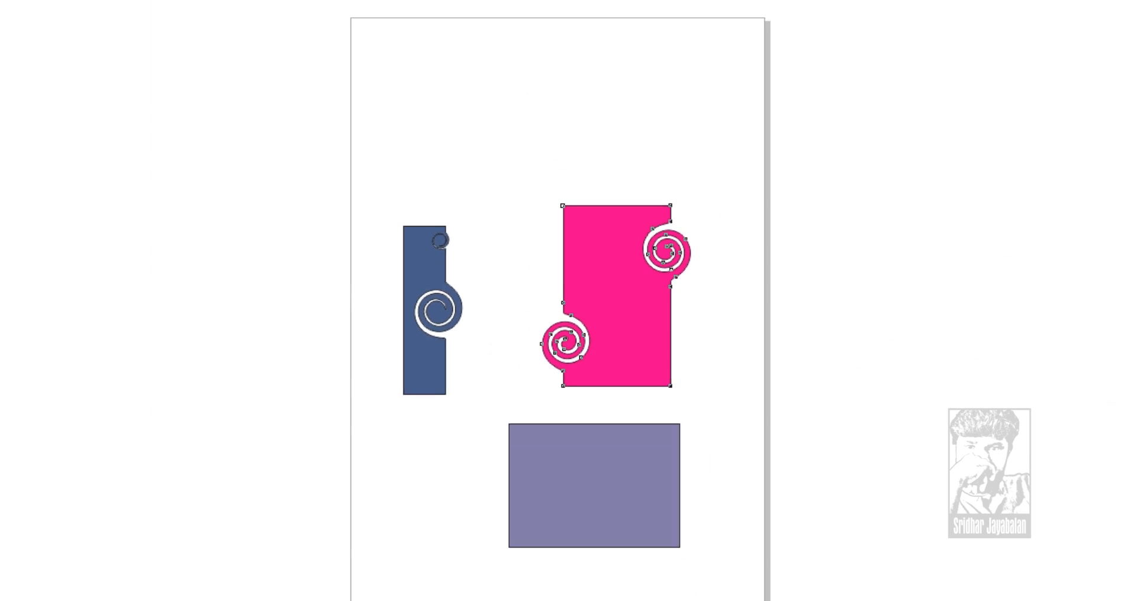
Move the twirled pink shape up and left with the Pick tool, to about X 117.6 mm, Y 186.9 mm
key("space")
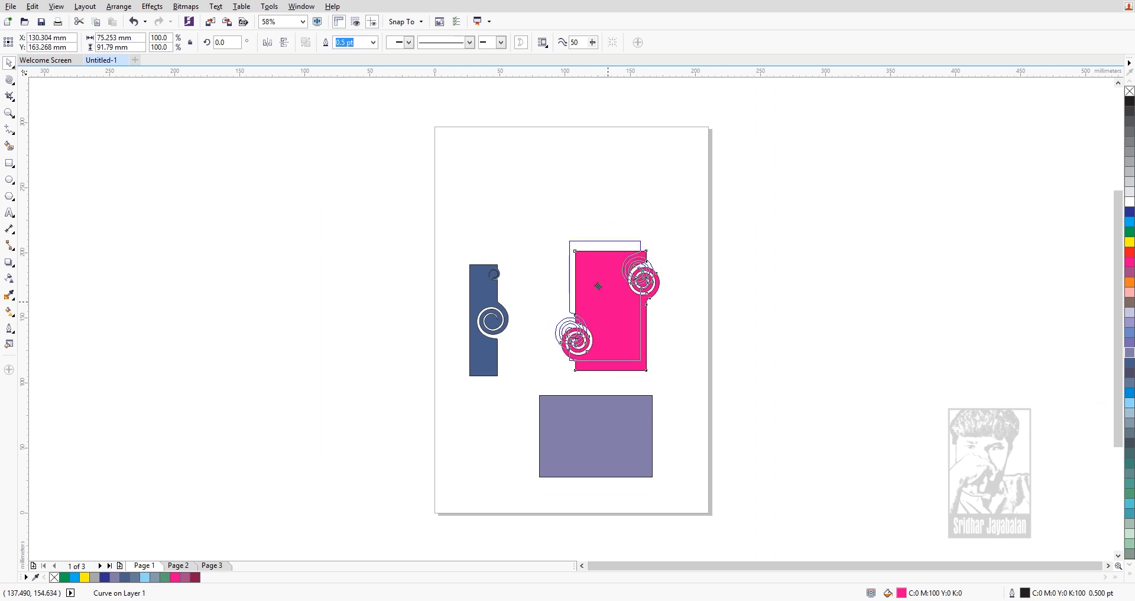
left_click_drag(604, 294, 581, 254)
left_click(581, 253)
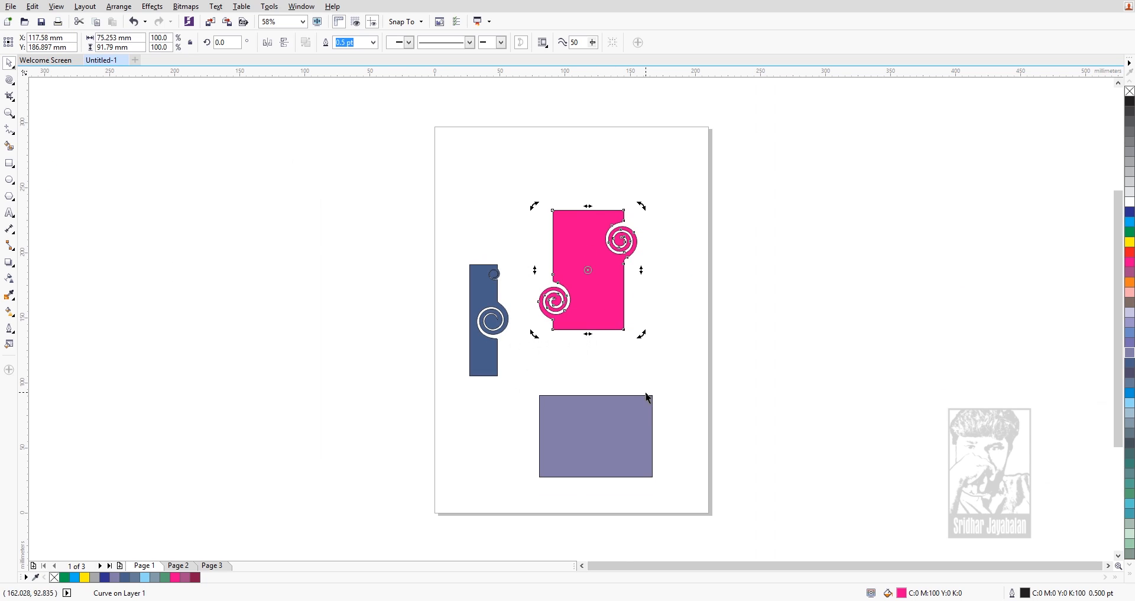
Smear the pink shape inward from its lower-right and upper-left corners and from its left, right, top and bottom edges
left_click(10, 81)
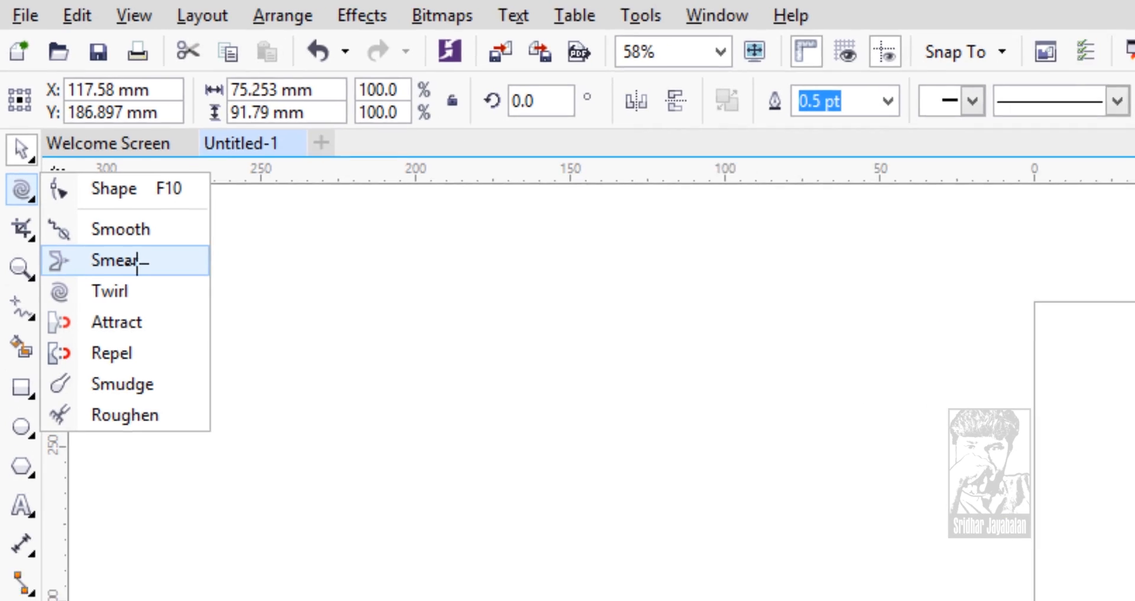
left_click(118, 260)
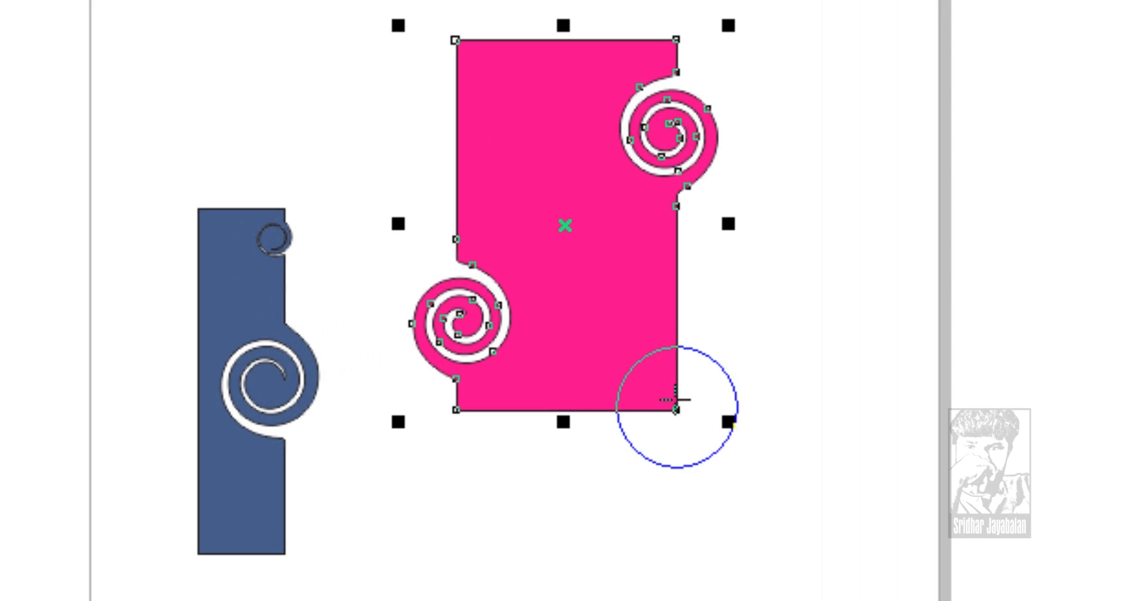
mouse_move(672, 406)
left_mouse_down()
mouse_move(621, 354)
mouse_move(545, 160)
left_mouse_up()
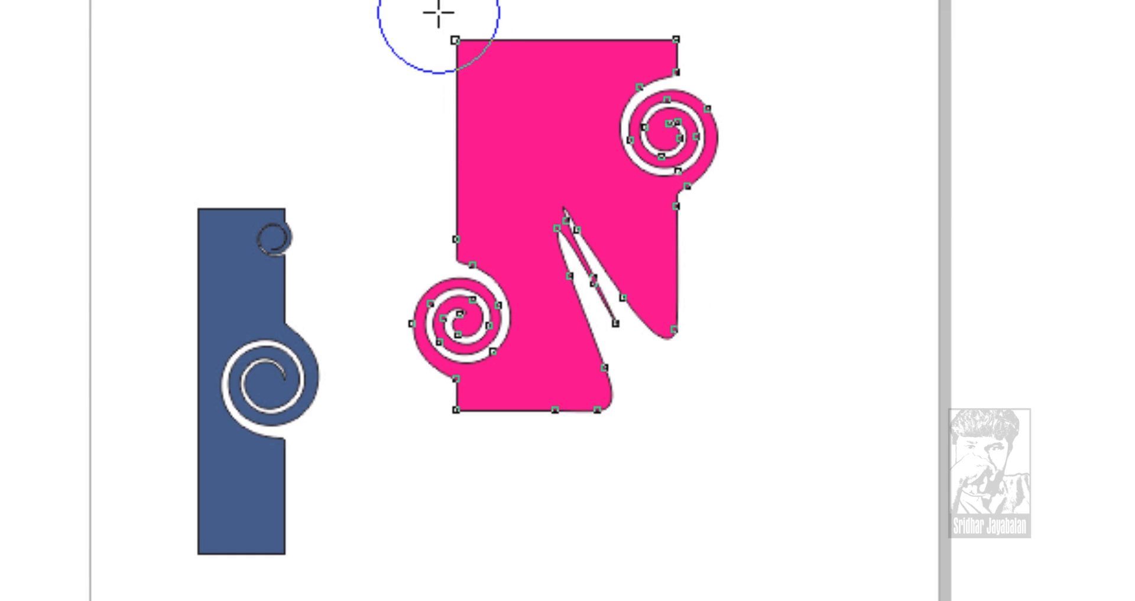
mouse_move(452, 39)
left_mouse_down()
mouse_move(563, 165)
mouse_move(595, 246)
mouse_move(622, 253)
left_mouse_up()
left_click_drag(452, 185, 559, 186)
left_click_drag(694, 282, 600, 243)
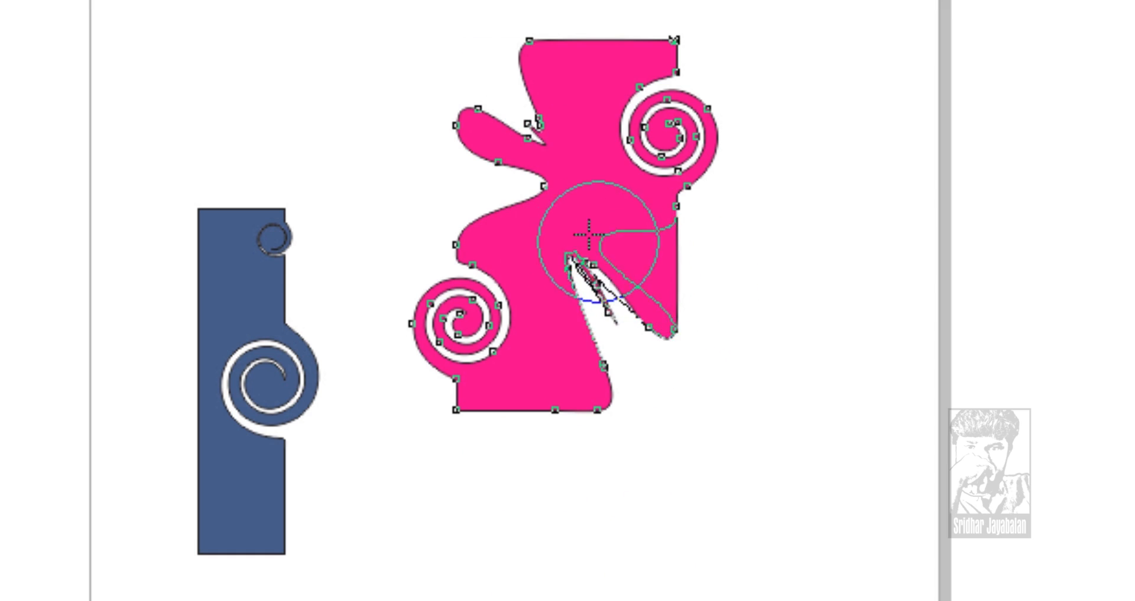
left_click_drag(587, 65, 585, 139)
left_click_drag(532, 431, 551, 314)
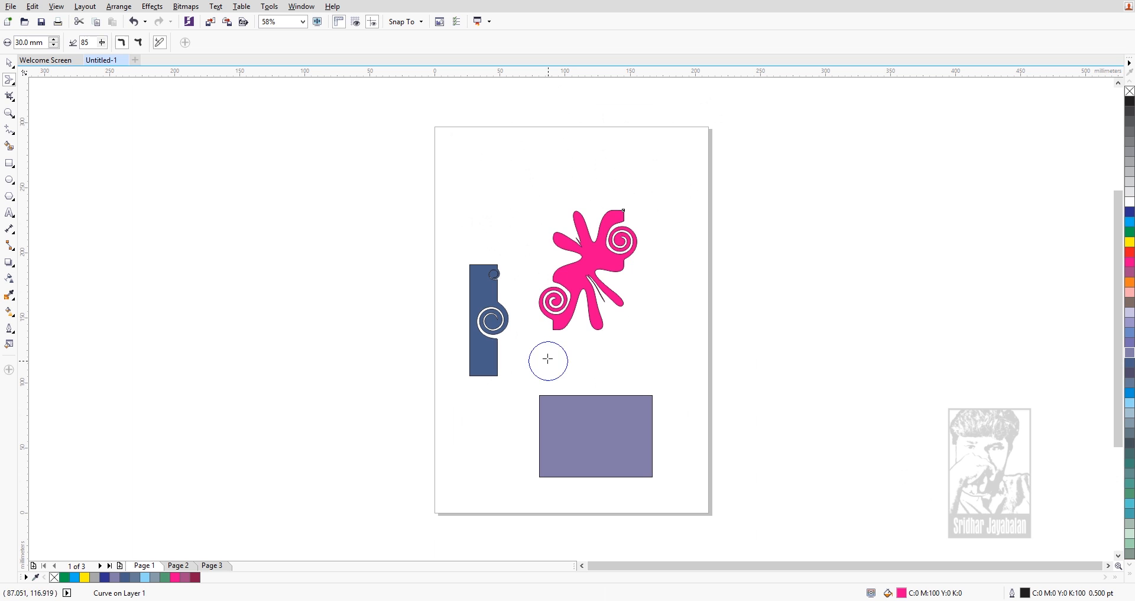
Move the smeared pink shape up and right with the Pick tool, to about X 150.8 mm, Y 201.5 mm
left_click(9, 63)
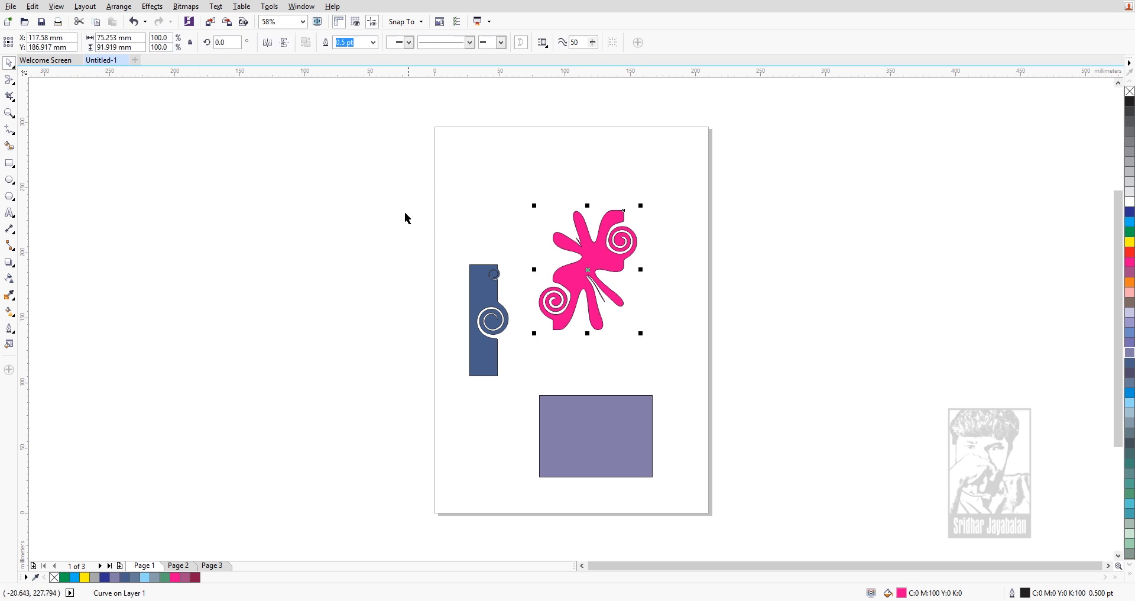
left_click(408, 221)
left_click_drag(634, 267, 678, 248)
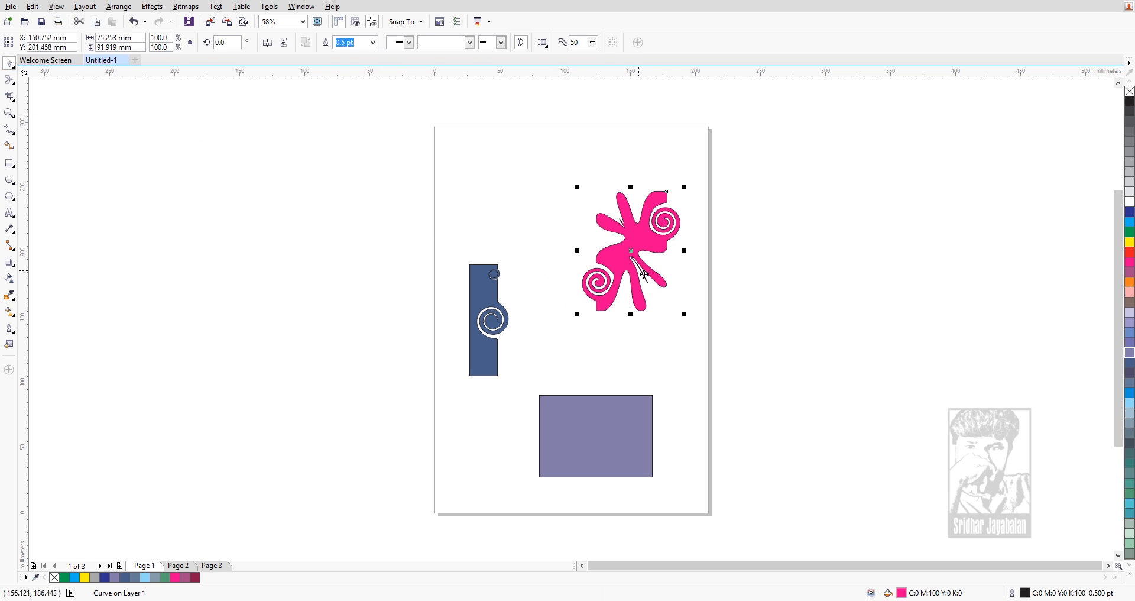
Move the blue twirled shape up and slightly right, and the purple rectangle up and left to about X 68.6 mm, Y 116.0 mm
left_click(667, 342)
left_click_drag(484, 327, 520, 242)
left_click_drag(584, 402, 514, 329)
left_click(643, 401)
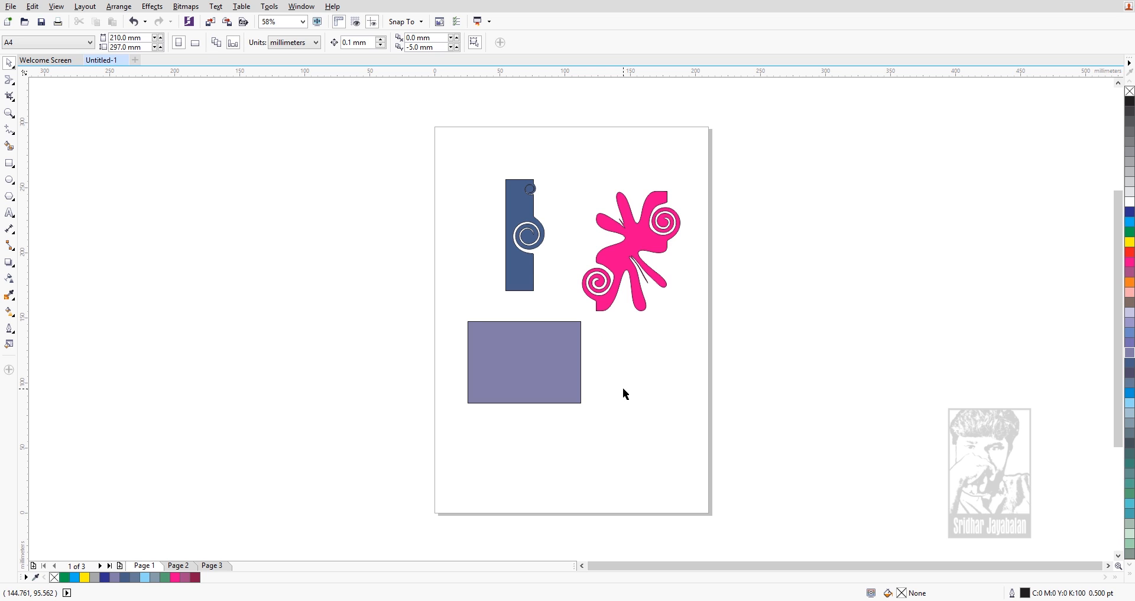
Smear the purple rectangle's top edge inward and its upper-left corner outward with a pressure of 20
left_click(533, 363)
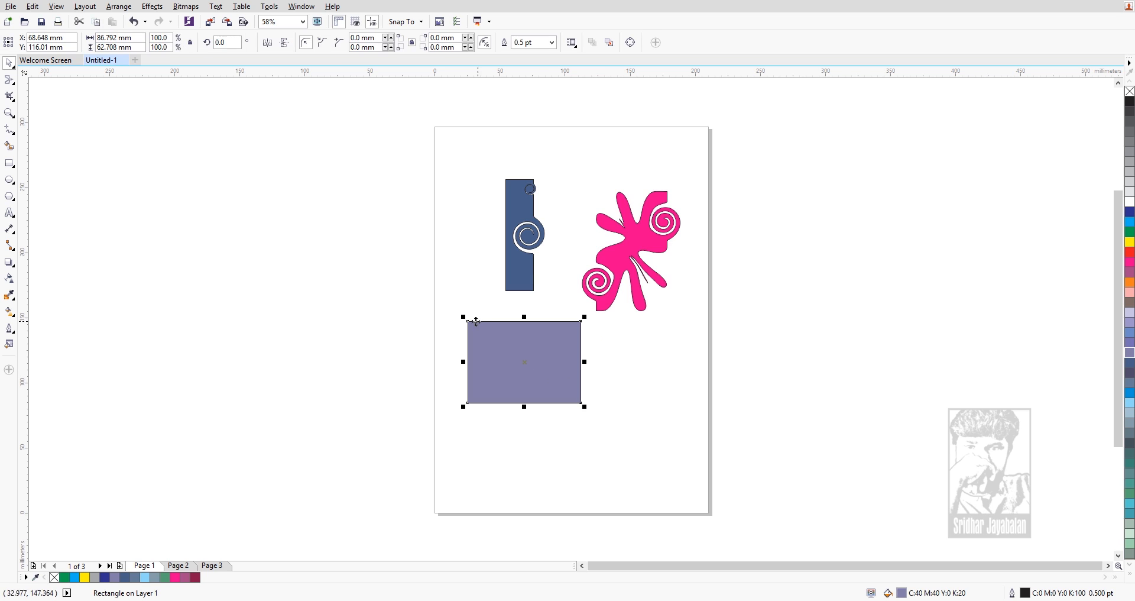
left_click(16, 87)
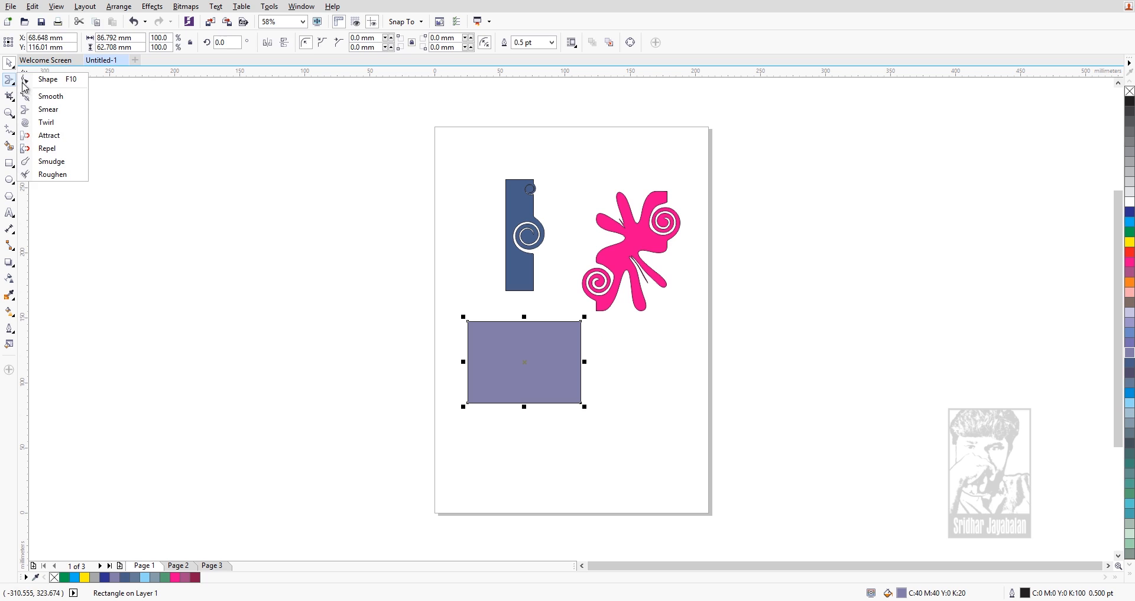
left_click(43, 109)
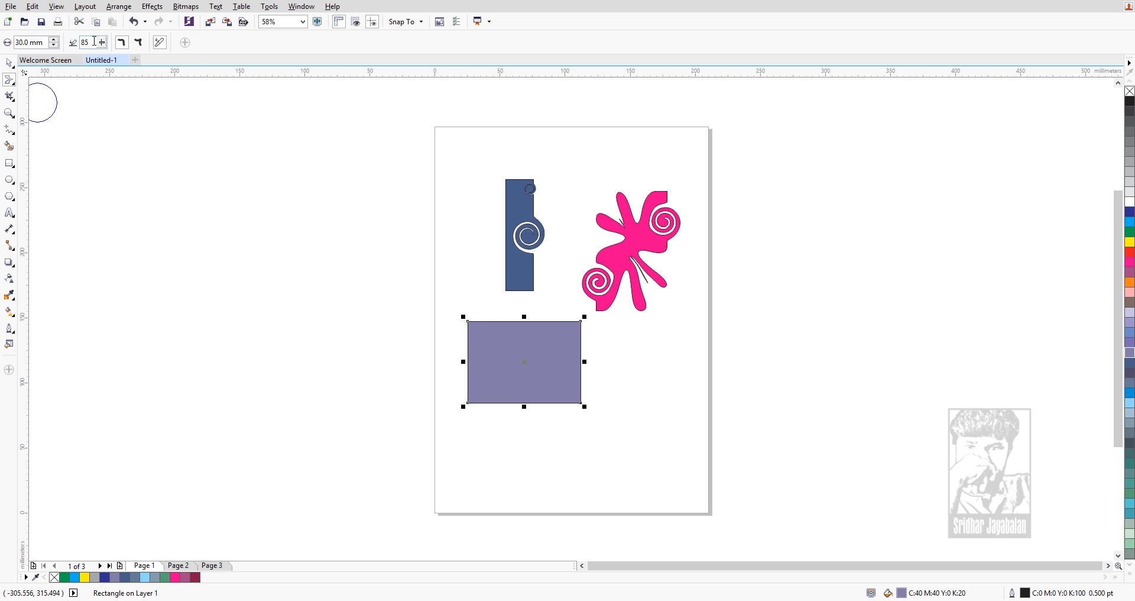
left_click(95, 41)
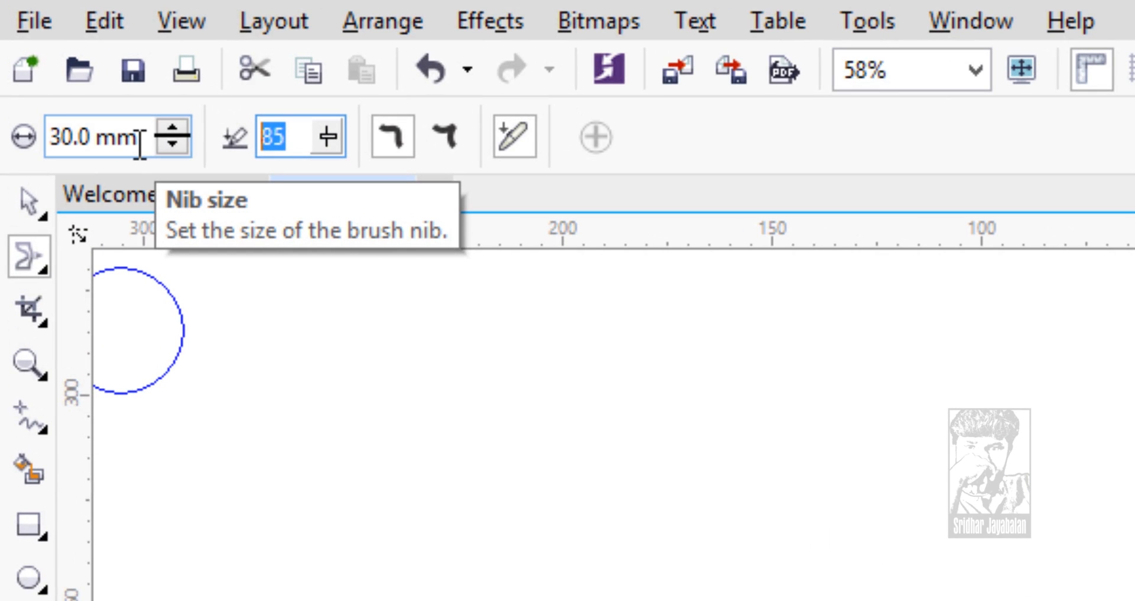
type("2")
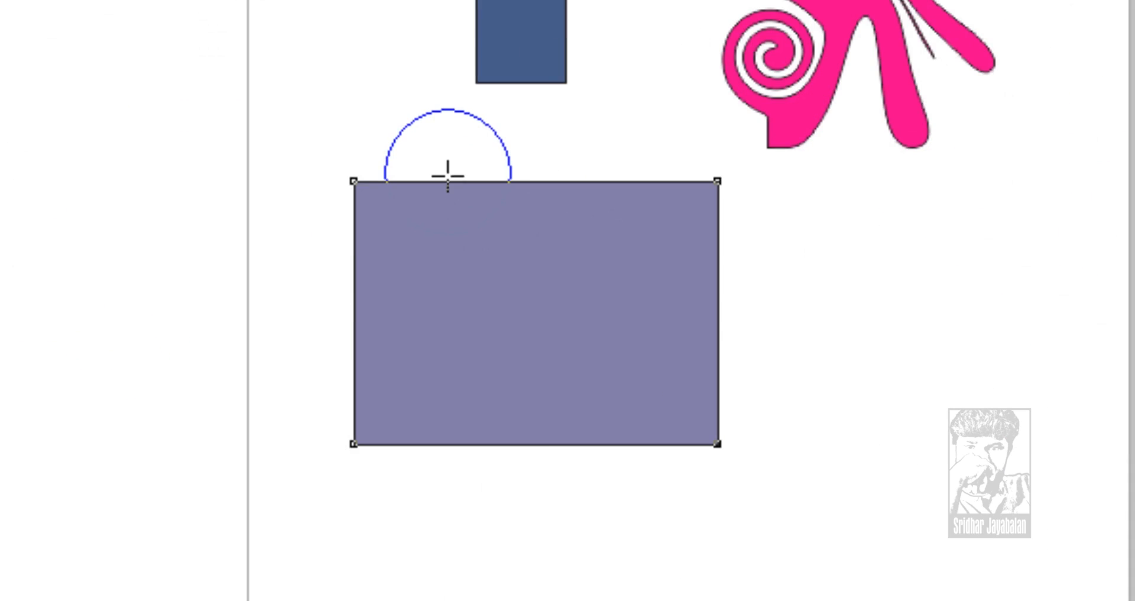
left_click_drag(448, 175, 448, 253)
left_click_drag(366, 196, 244, 66)
left_click_drag(353, 195, 203, 6)
left_click_drag(451, 185, 455, 208)
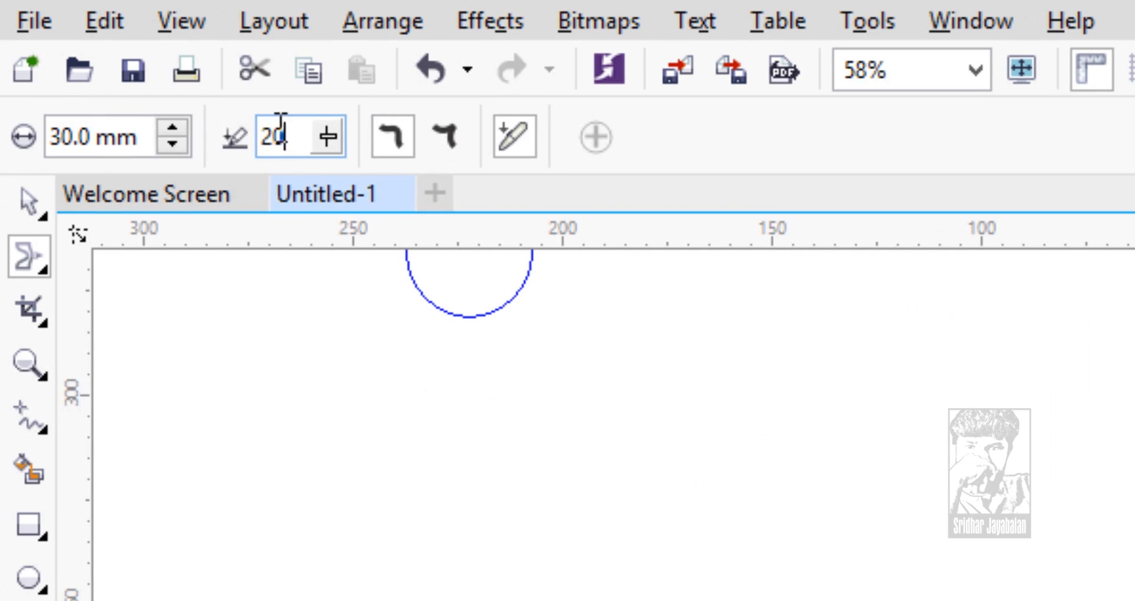
Set the smear pressure to 60 and smear the purple shape's upper-right corner outward and its right and left sides inward
key("Return")
type("60")
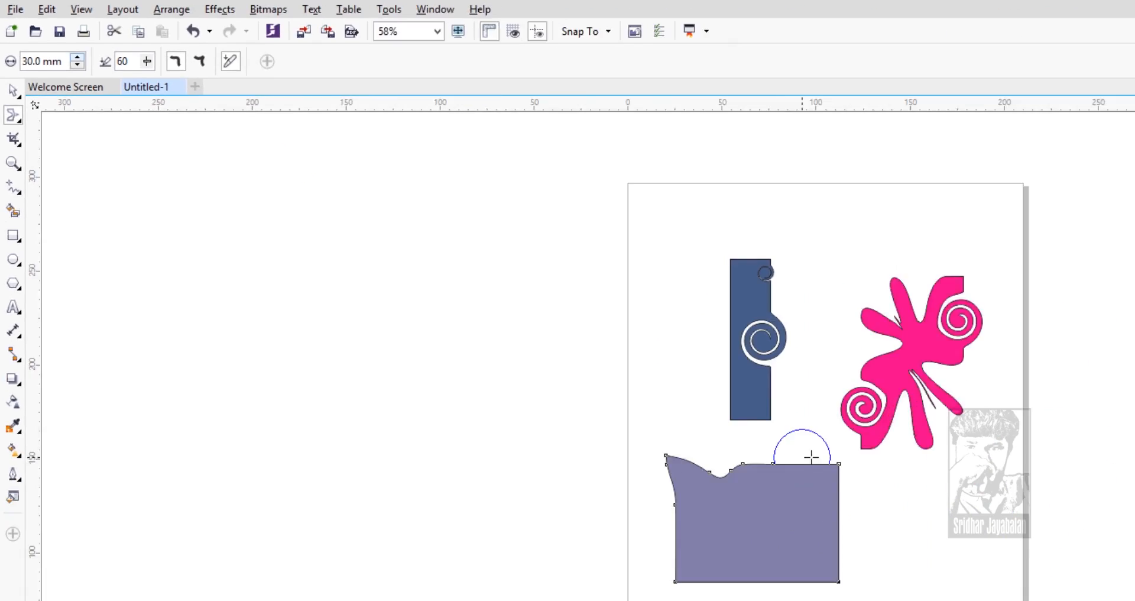
left_click_drag(582, 322, 589, 307)
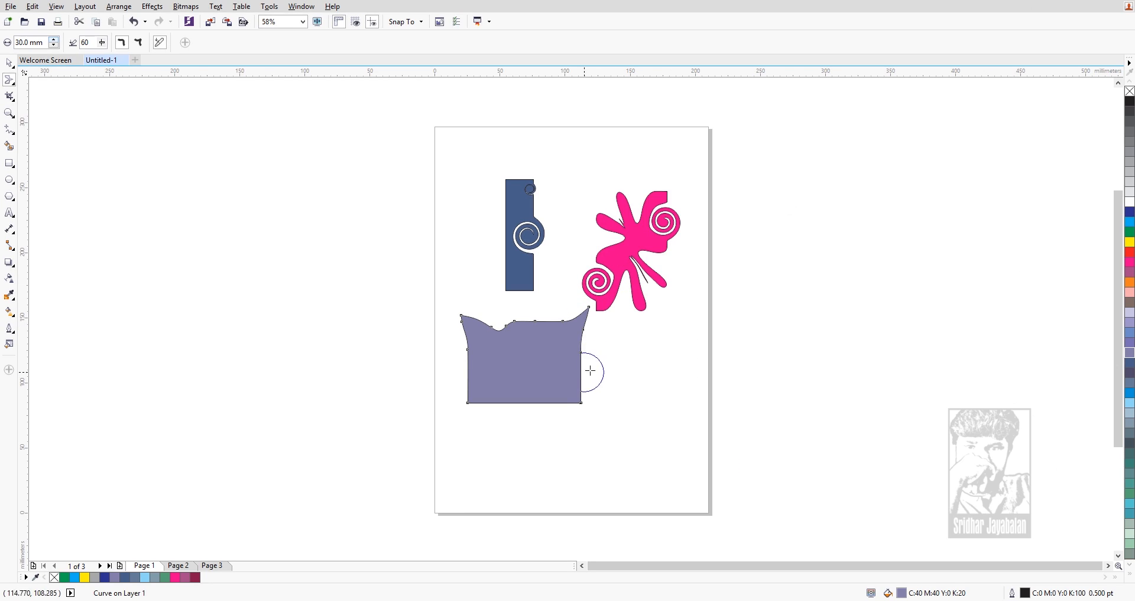
left_click_drag(598, 363, 565, 368)
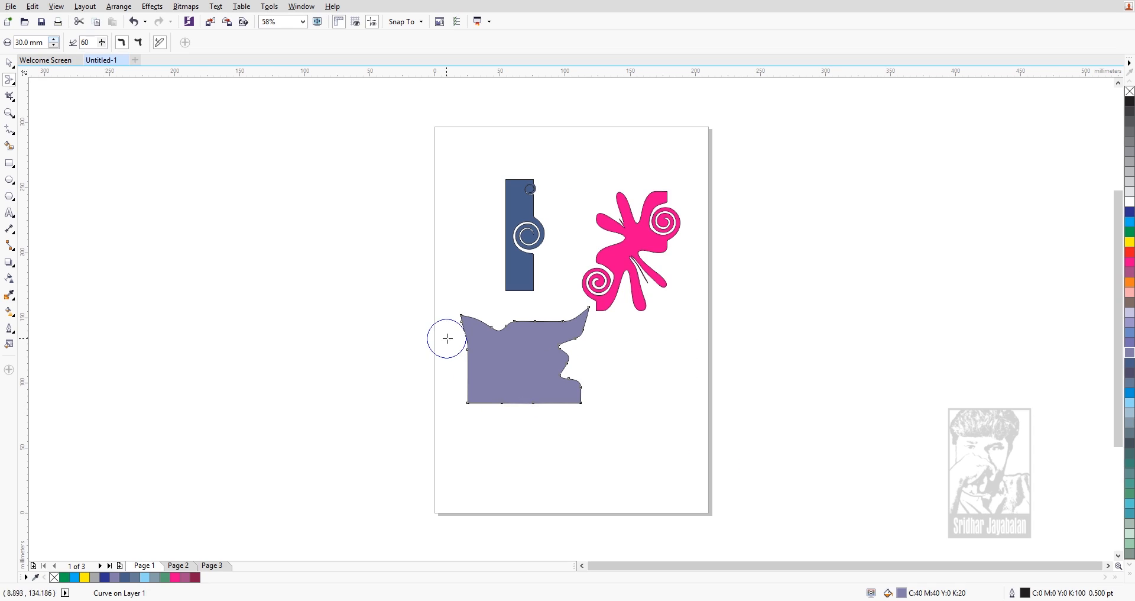
left_click_drag(509, 355, 508, 357)
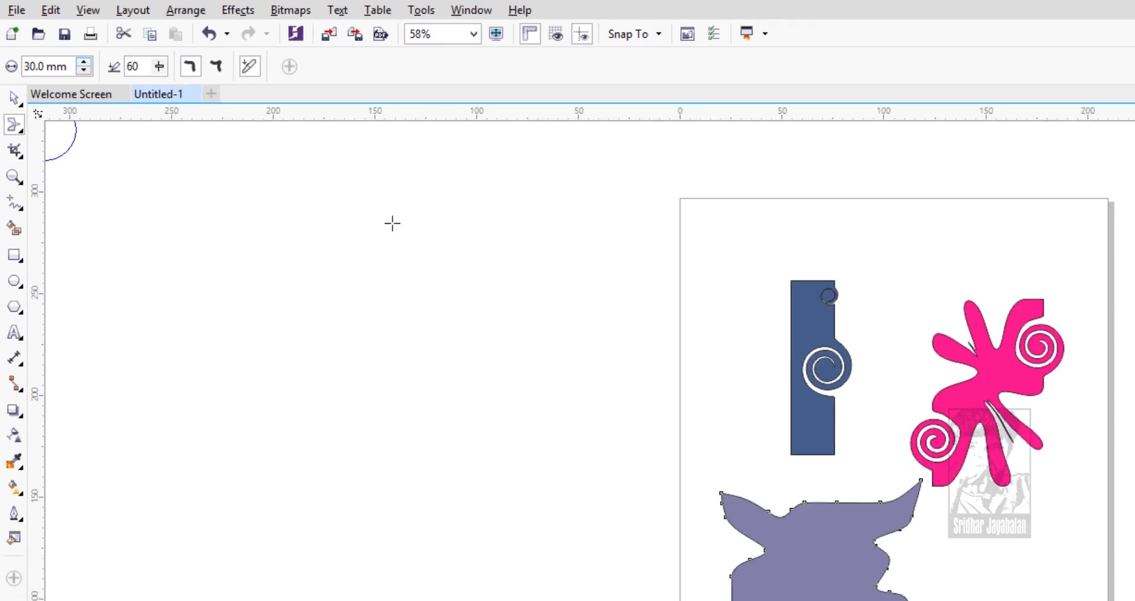
Smear the purple shape's lower-right corner and bottom edge, then switch to pointy smear and pull the lower-left side outward
mouse_move(563, 376)
left_mouse_down()
mouse_move(454, 429)
mouse_move(414, 420)
left_mouse_up()
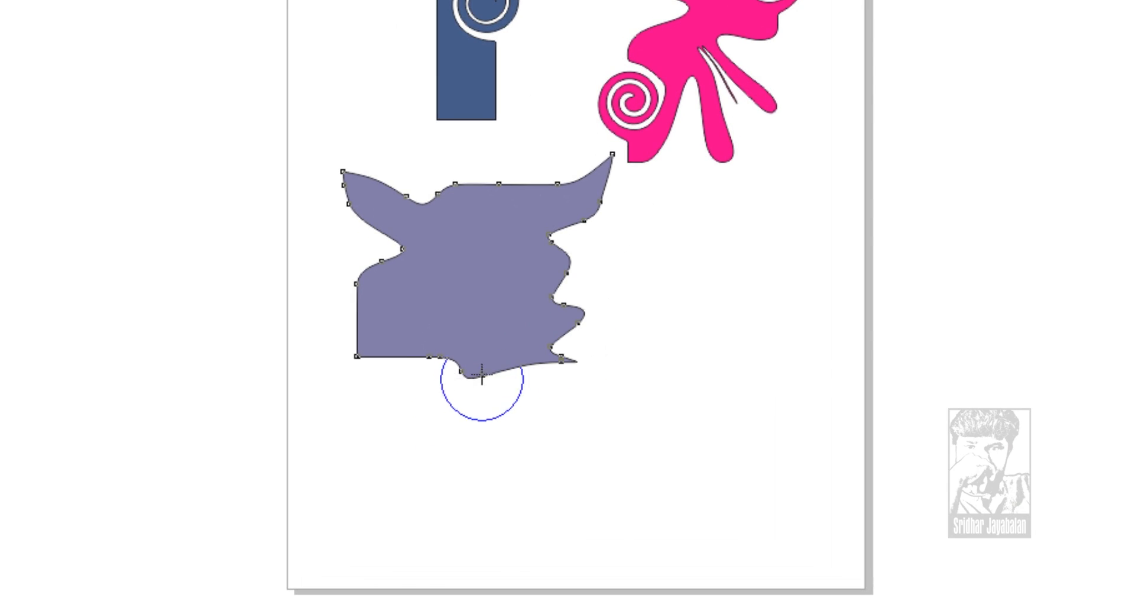
left_click(292, 87)
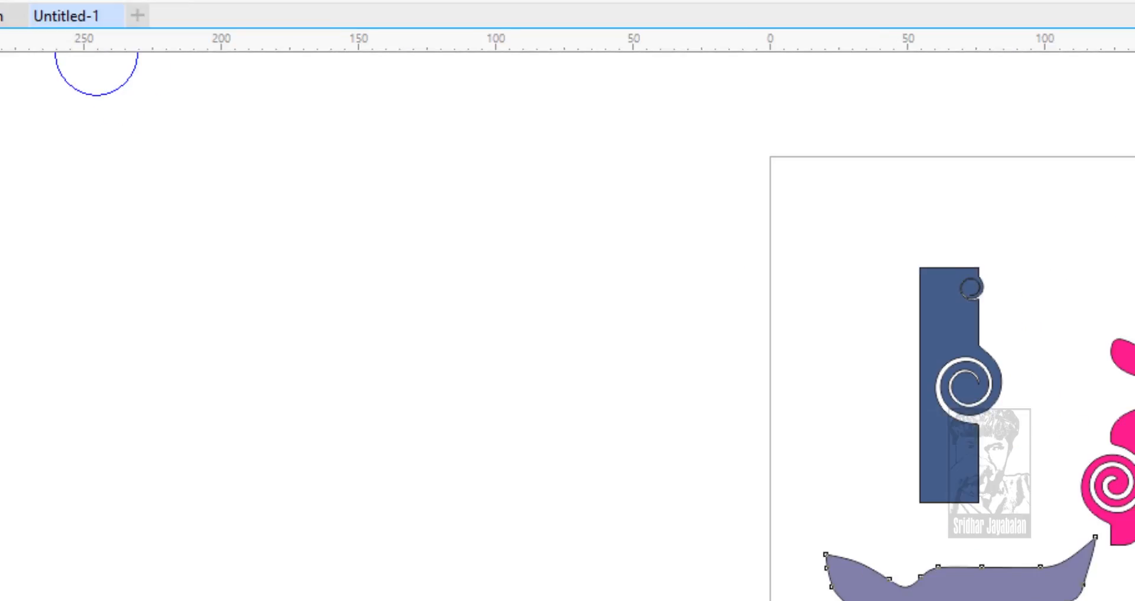
mouse_move(462, 392)
left_mouse_down()
mouse_move(358, 395)
mouse_move(413, 392)
left_mouse_up()
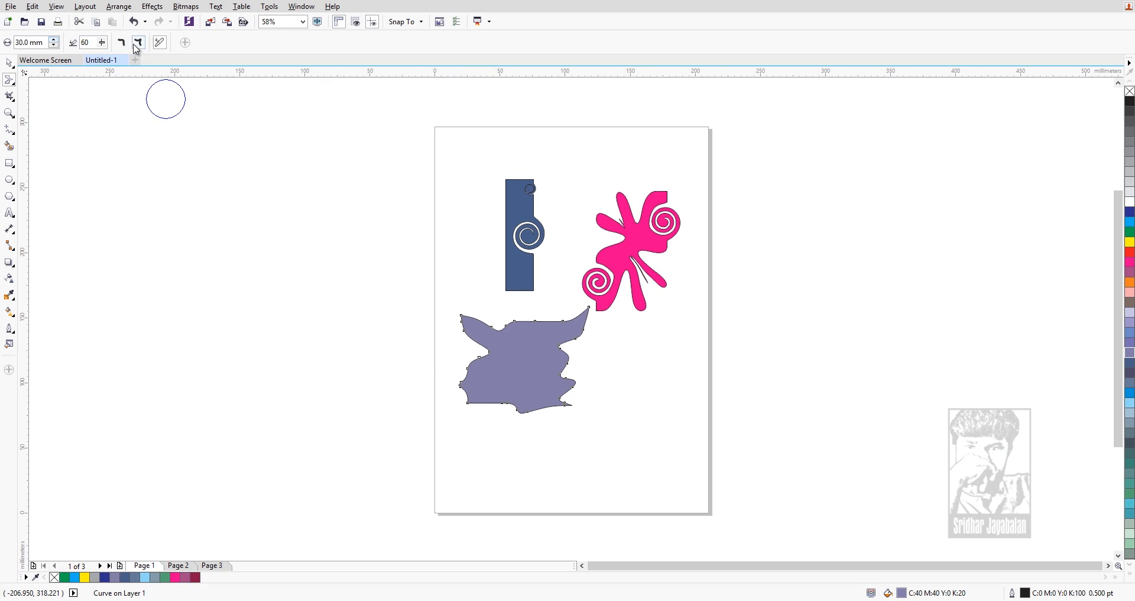
Select the blue twirled shape and pull its upper-left corner and upper left edge outward with the Attract tool
left_click(10, 63)
left_click(9, 80)
left_click(15, 83)
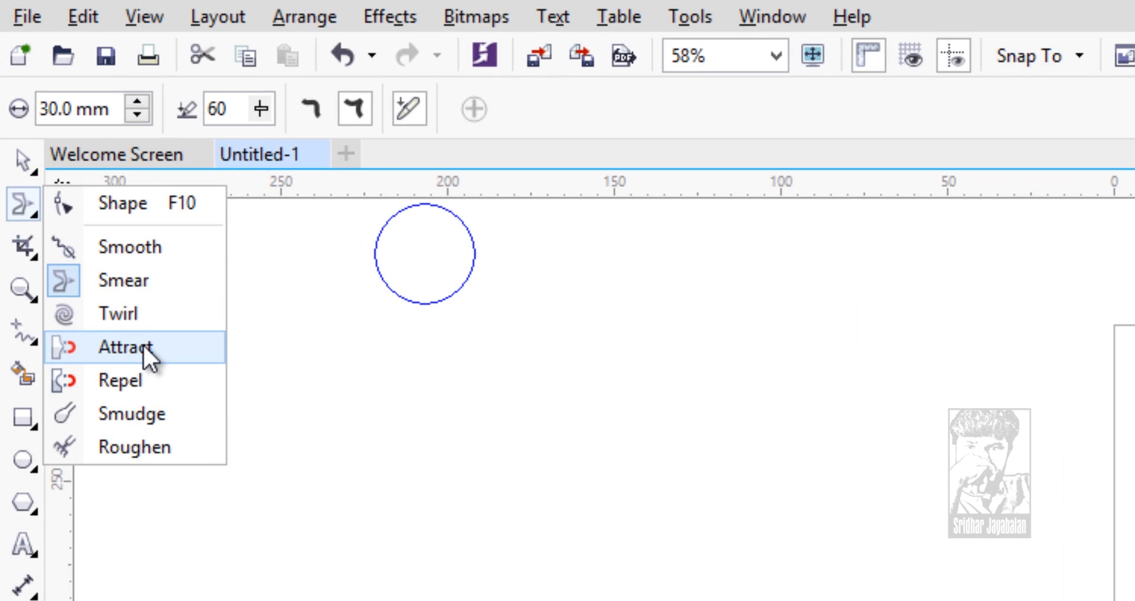
left_click(143, 343)
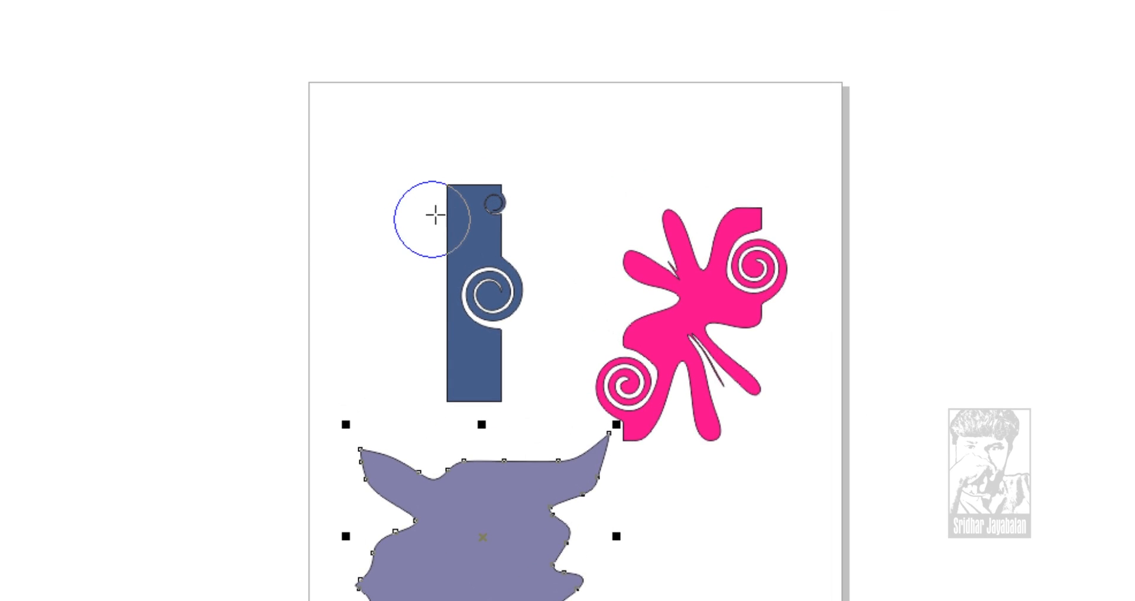
key("Escape")
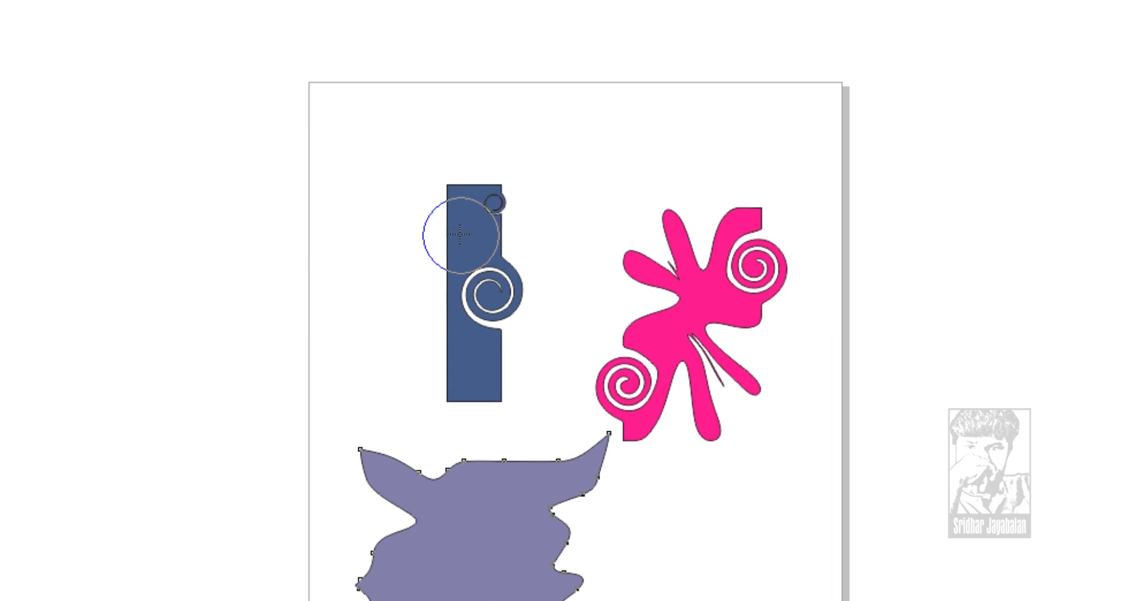
left_click(454, 218)
left_click(424, 193)
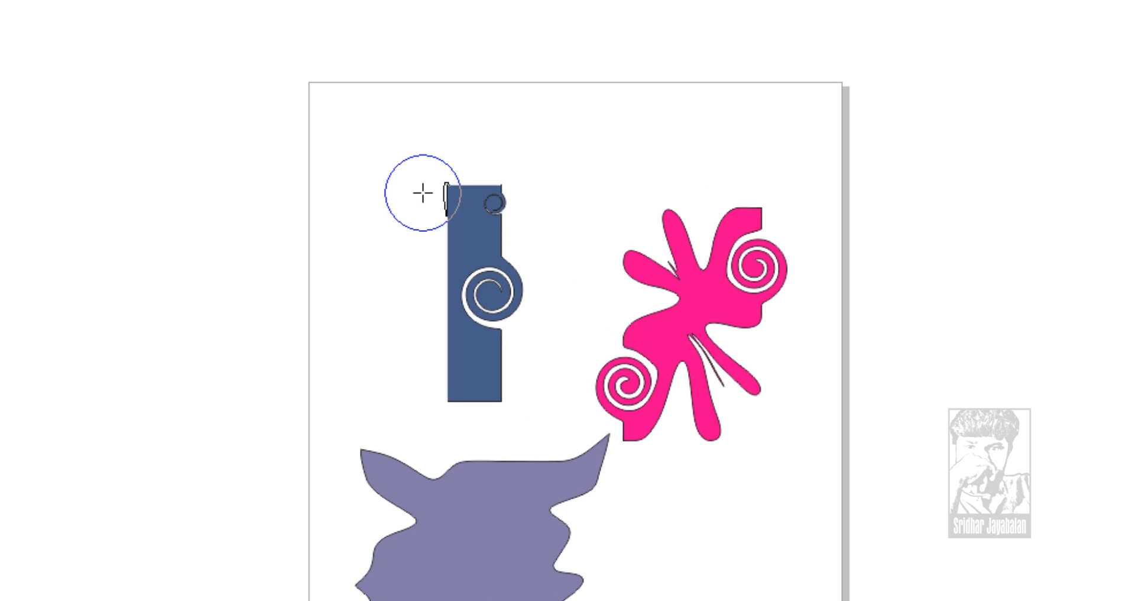
left_click_drag(423, 193, 421, 191)
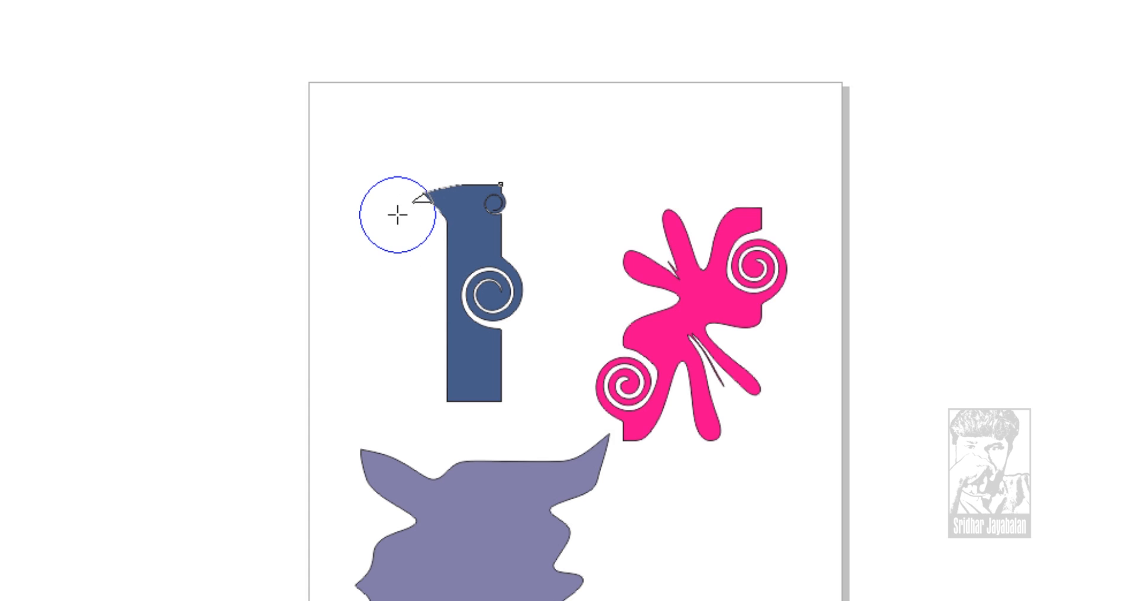
left_click_drag(397, 214, 413, 268)
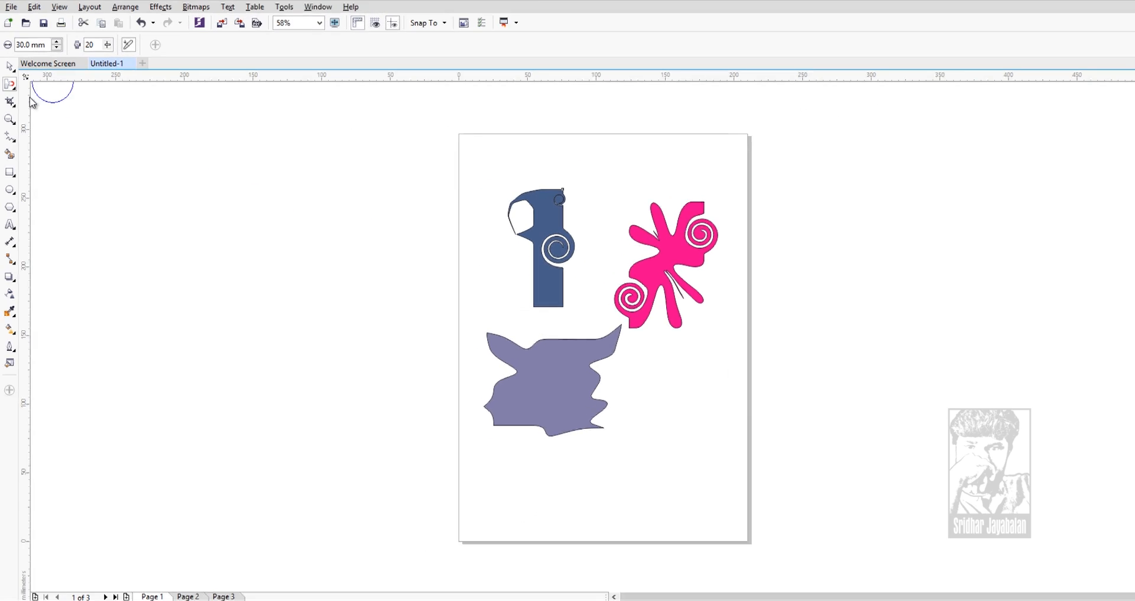
Push the blue shape's lower-right corner and lower left edge inward with the Repel tool
left_click(13, 88)
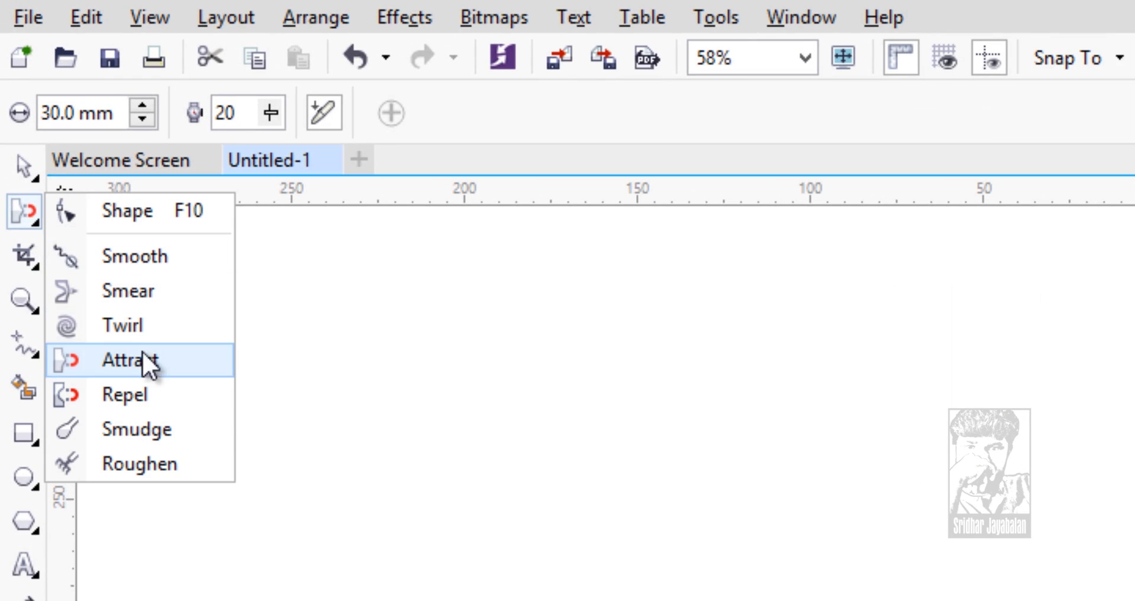
left_click(148, 392)
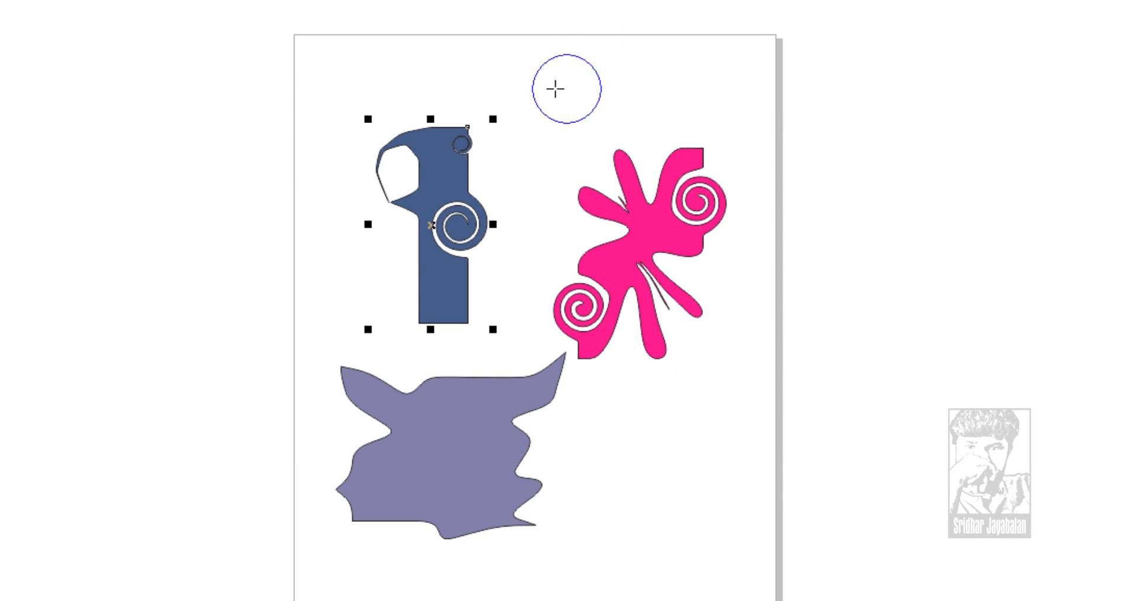
left_click(472, 326)
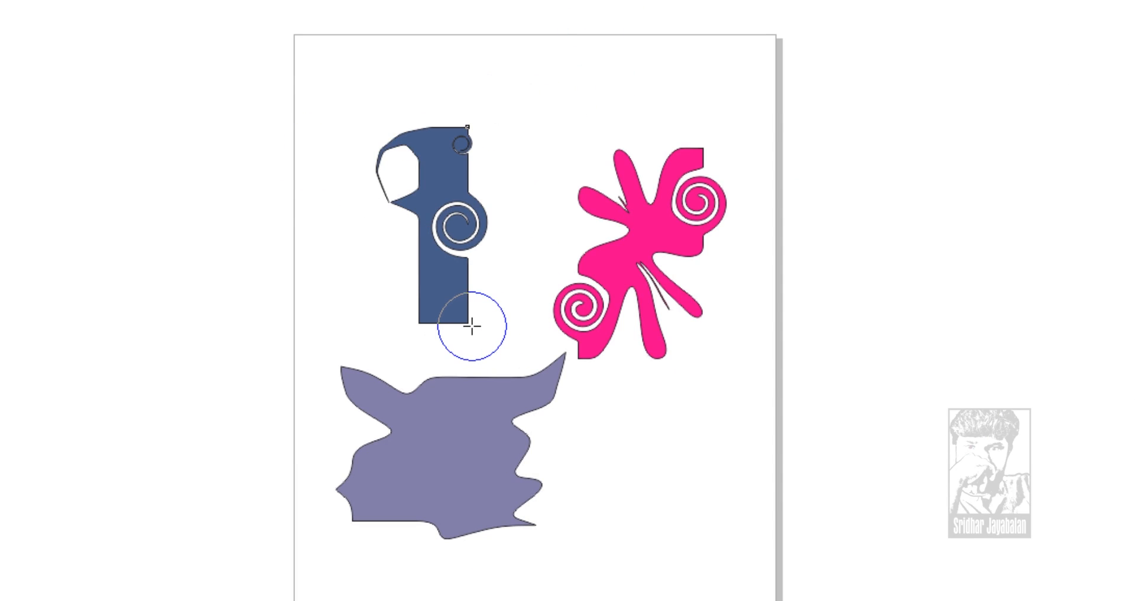
mouse_move(472, 325)
left_mouse_down()
mouse_move(456, 309)
mouse_move(470, 321)
left_mouse_up()
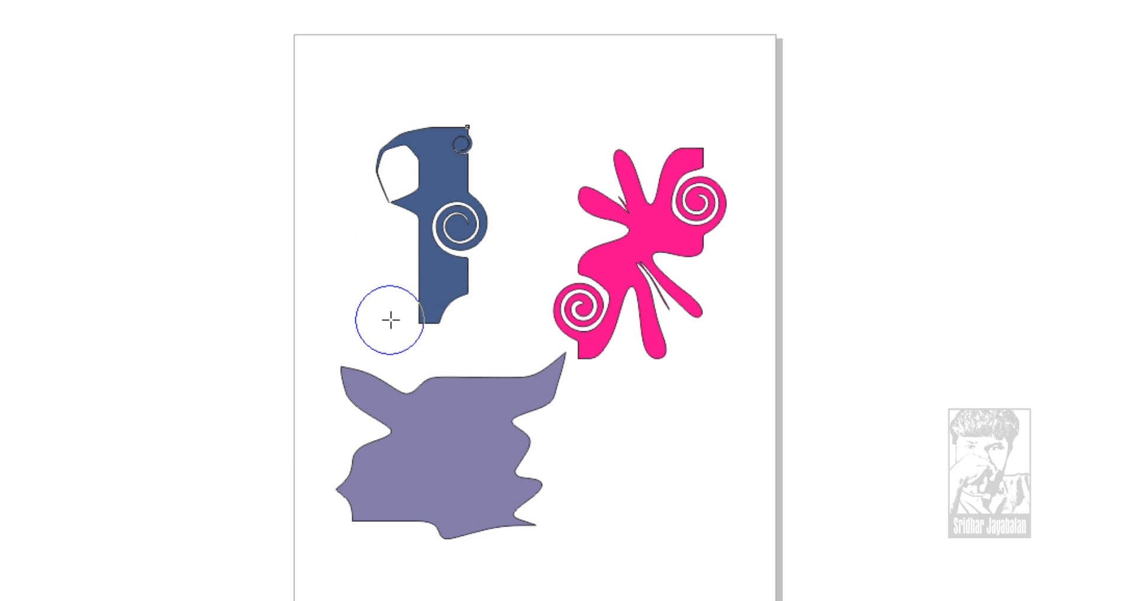
mouse_move(394, 321)
left_mouse_down()
mouse_move(401, 282)
mouse_move(391, 249)
left_mouse_up()
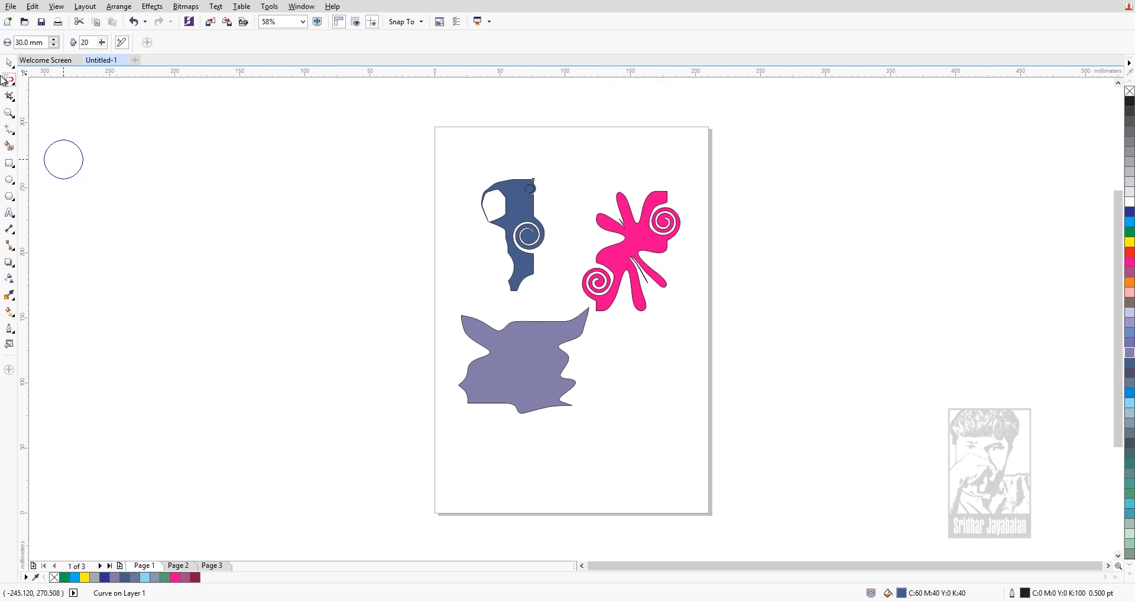
Draw a rectangle about 39 mm wide and 65 mm high below the pink shape and fill it with light purple (C:40 M:40 Y:0 K:0)
left_click(9, 81)
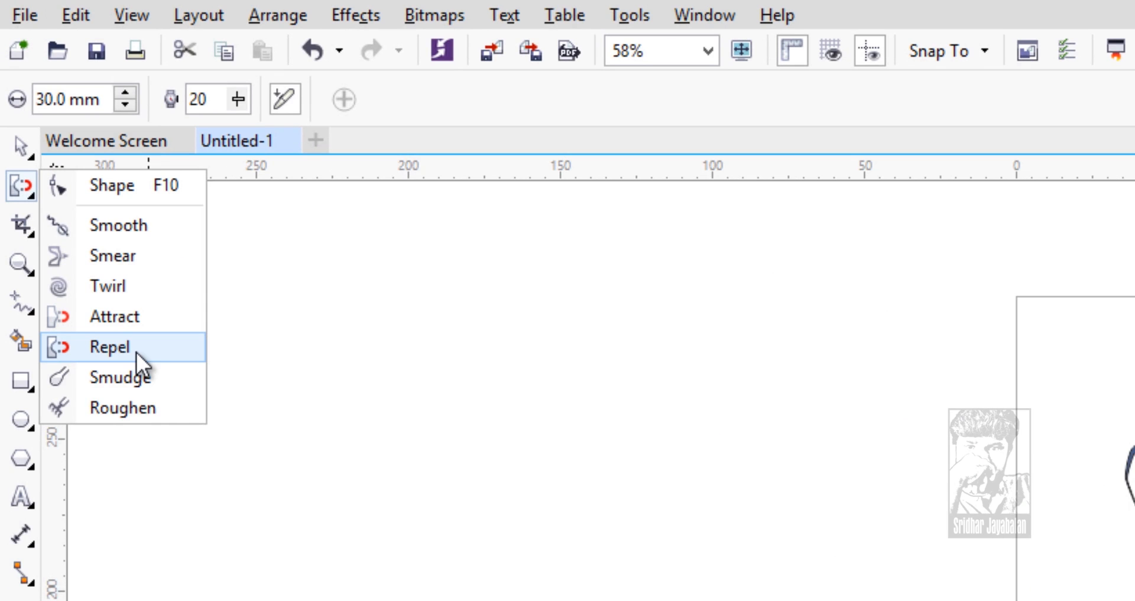
left_click(142, 376)
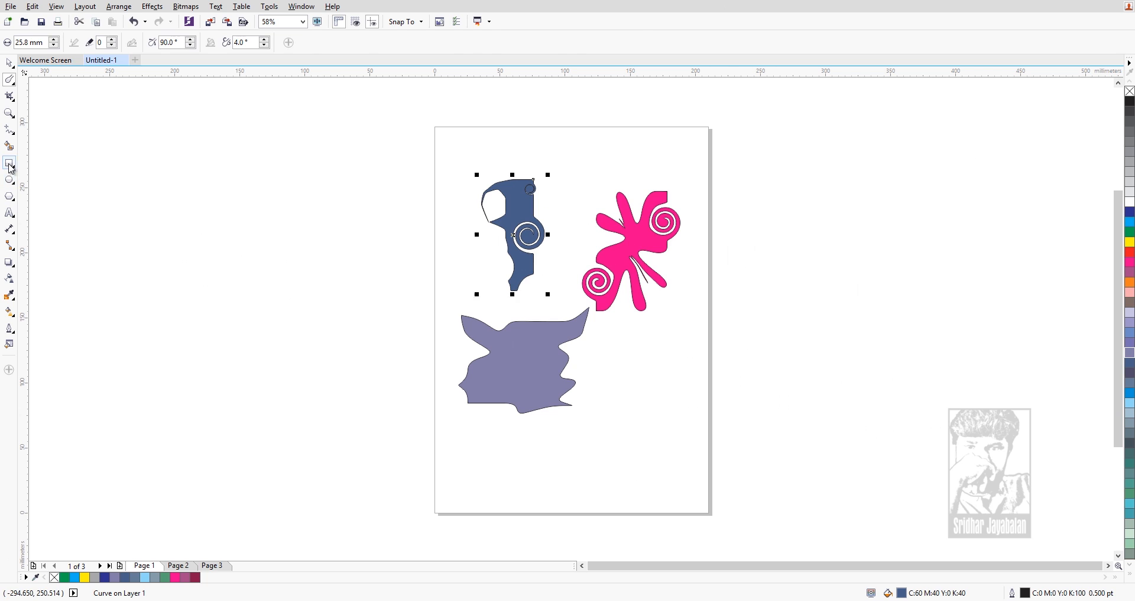
left_click(10, 165)
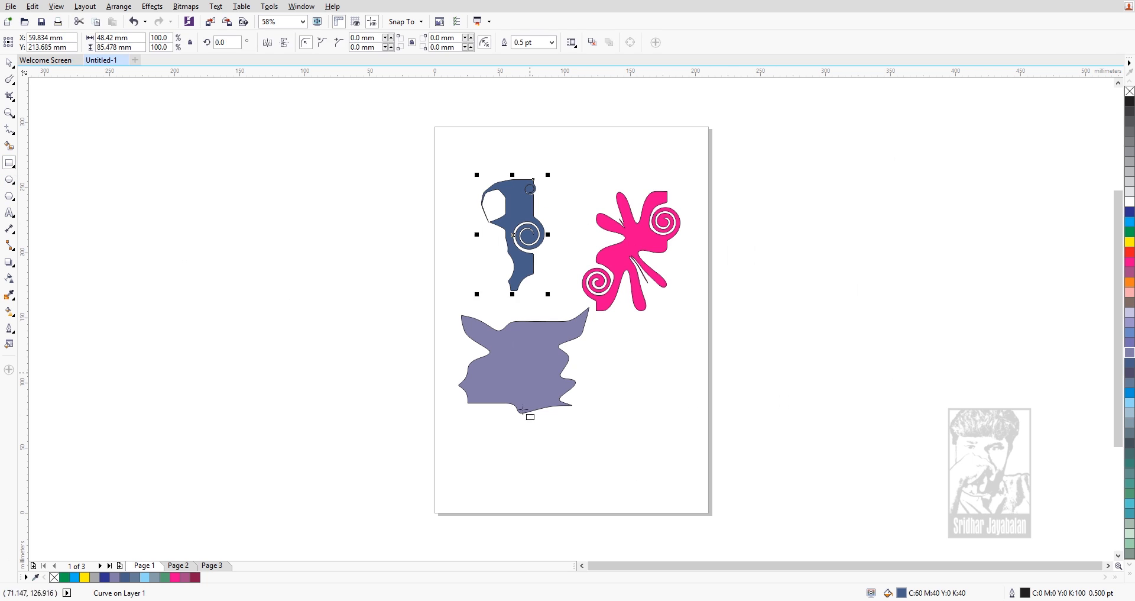
left_click_drag(612, 364, 663, 449)
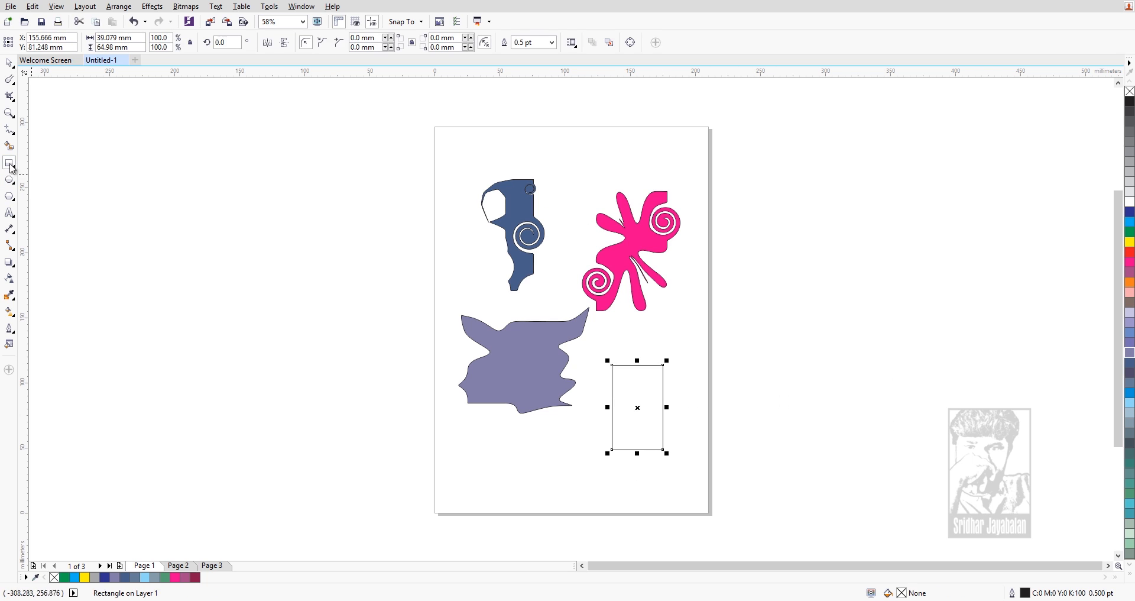
left_click(10, 81)
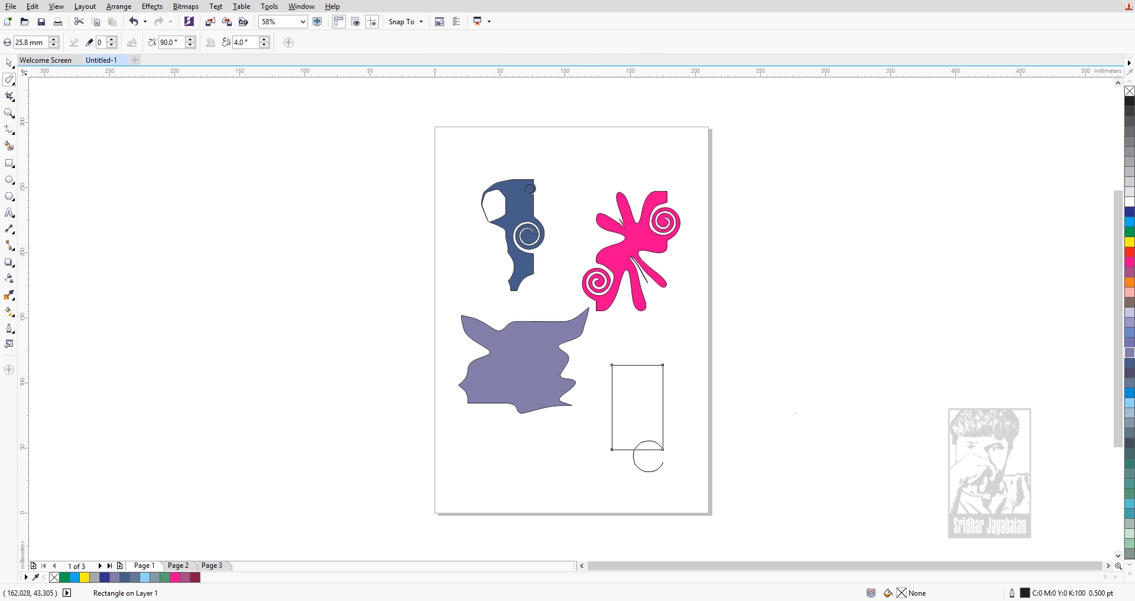
left_click(1128, 323)
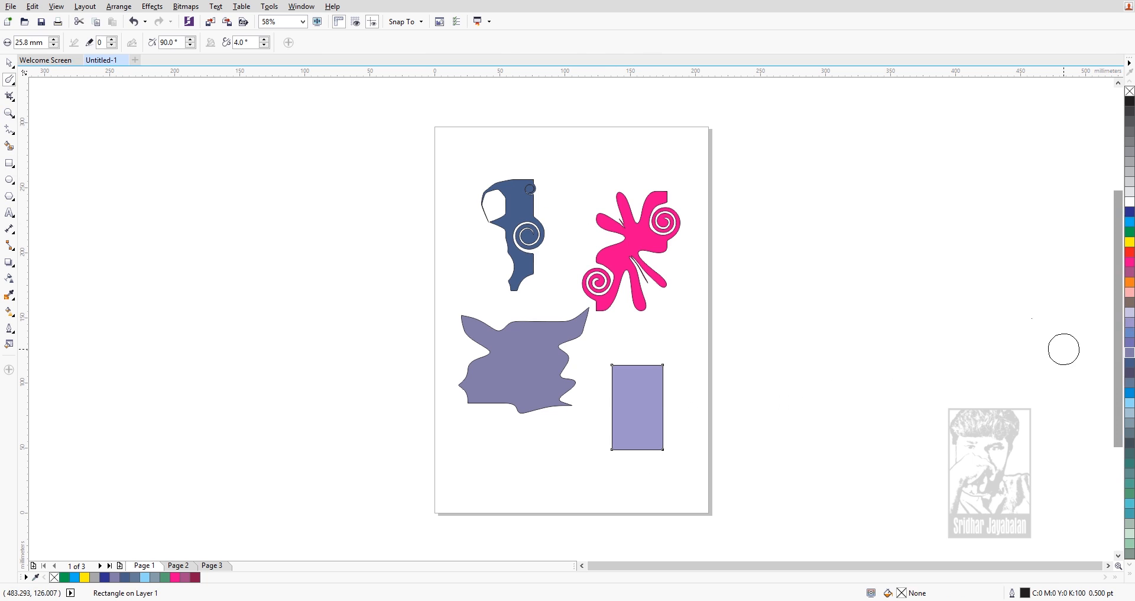
left_click(9, 67)
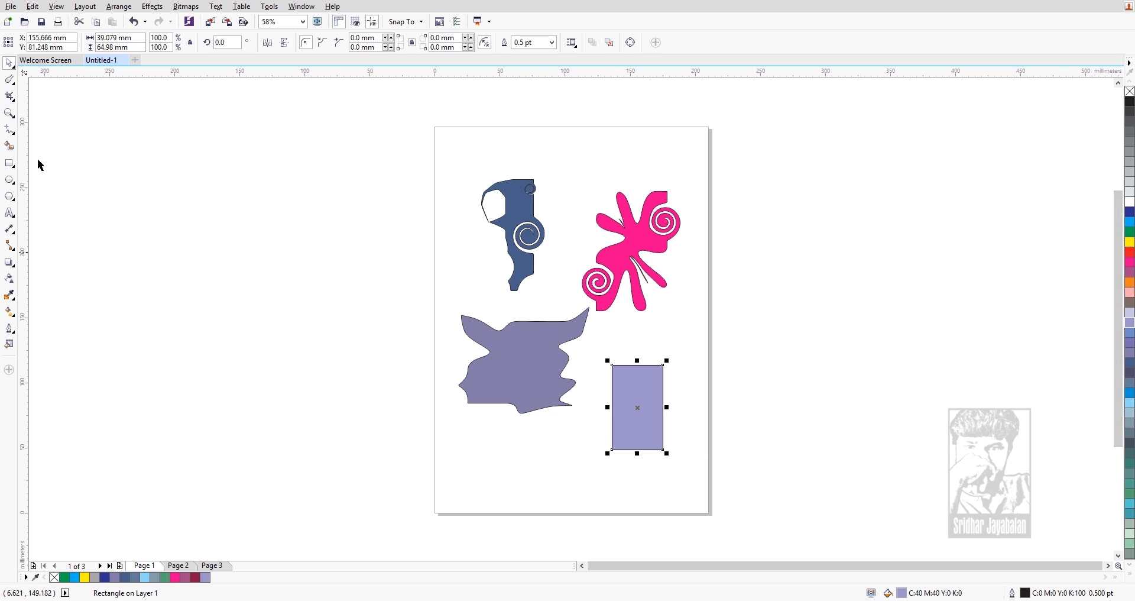
Smudge a notch into the light purple rectangle's lower left edge, then drag further smudge strokes in and out across its other edges
left_click(9, 79)
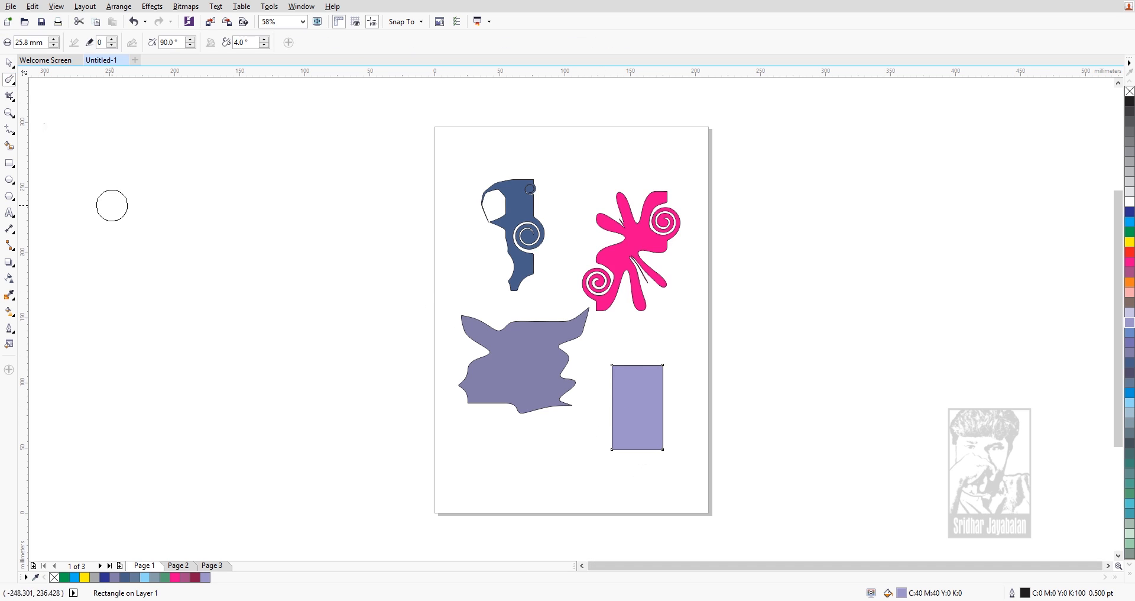
left_click(13, 80)
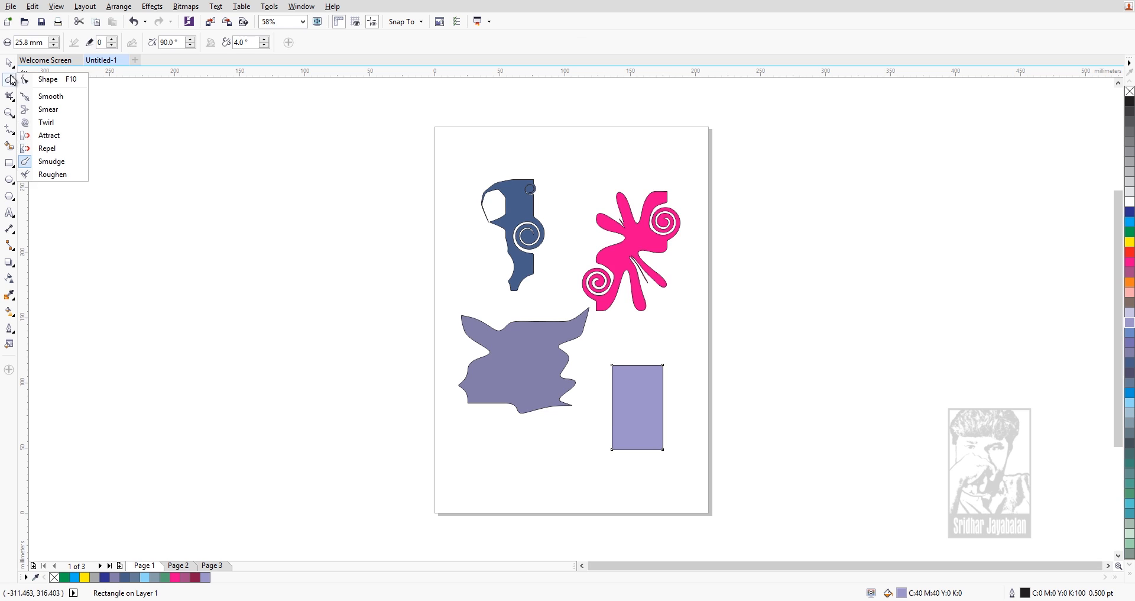
left_click(10, 76)
left_click(11, 77)
left_click(12, 198)
left_click(12, 80)
left_click(49, 166)
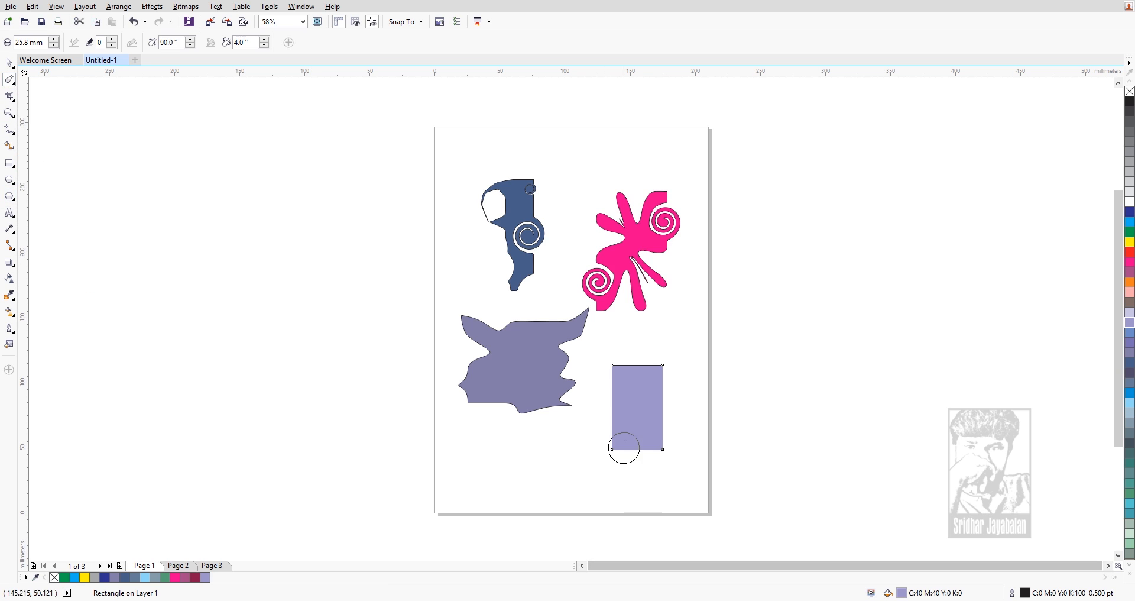
left_click_drag(603, 420, 641, 437)
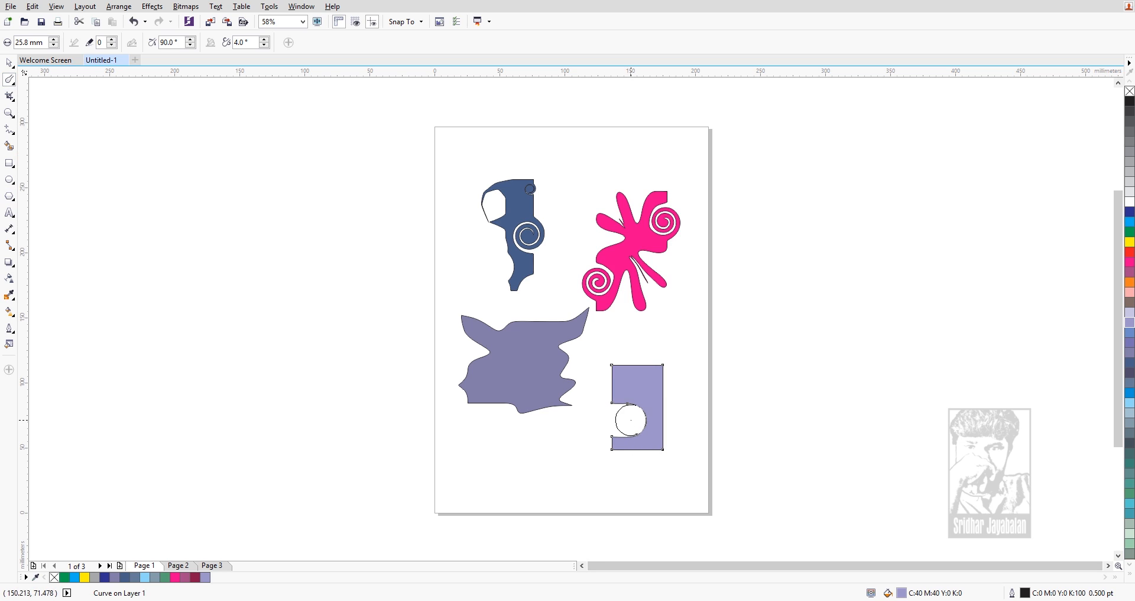
mouse_move(684, 383)
left_mouse_down()
mouse_move(642, 384)
mouse_move(633, 331)
mouse_move(644, 342)
mouse_move(635, 358)
mouse_move(594, 359)
mouse_move(634, 365)
mouse_move(597, 390)
mouse_move(621, 398)
left_mouse_up()
mouse_move(649, 443)
left_mouse_down()
mouse_move(638, 387)
mouse_move(663, 398)
mouse_move(664, 384)
mouse_move(712, 363)
mouse_move(662, 382)
mouse_move(656, 329)
mouse_move(675, 313)
left_mouse_up()
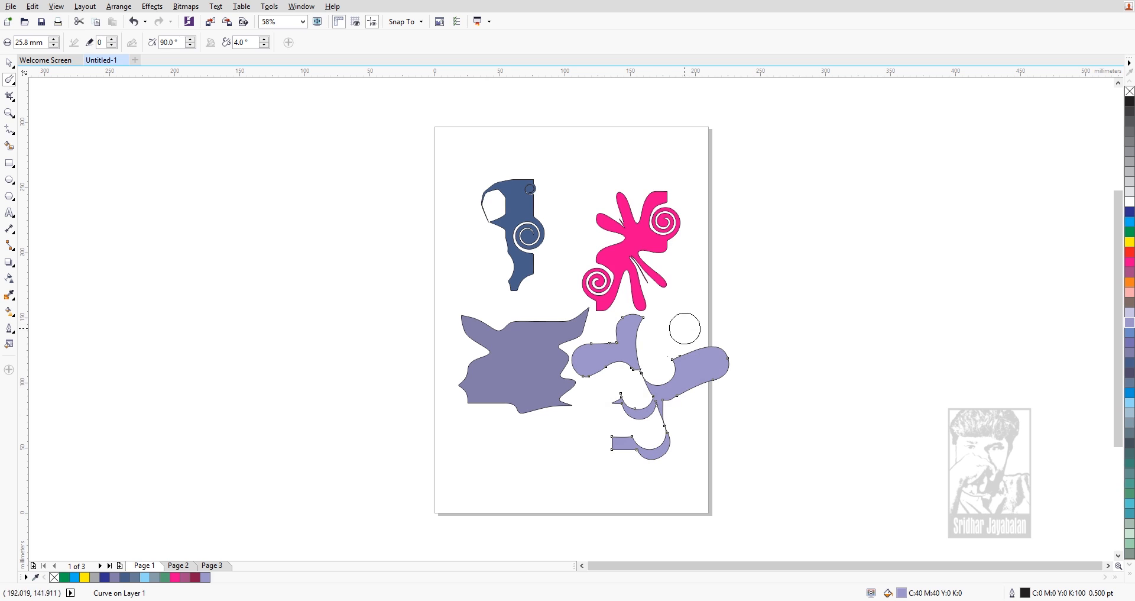
Undo the last four smudge strokes on the light purple shape
key("ctrl+z")
key("ctrl+z")
key("ctrl+z")
key("ctrl+z")
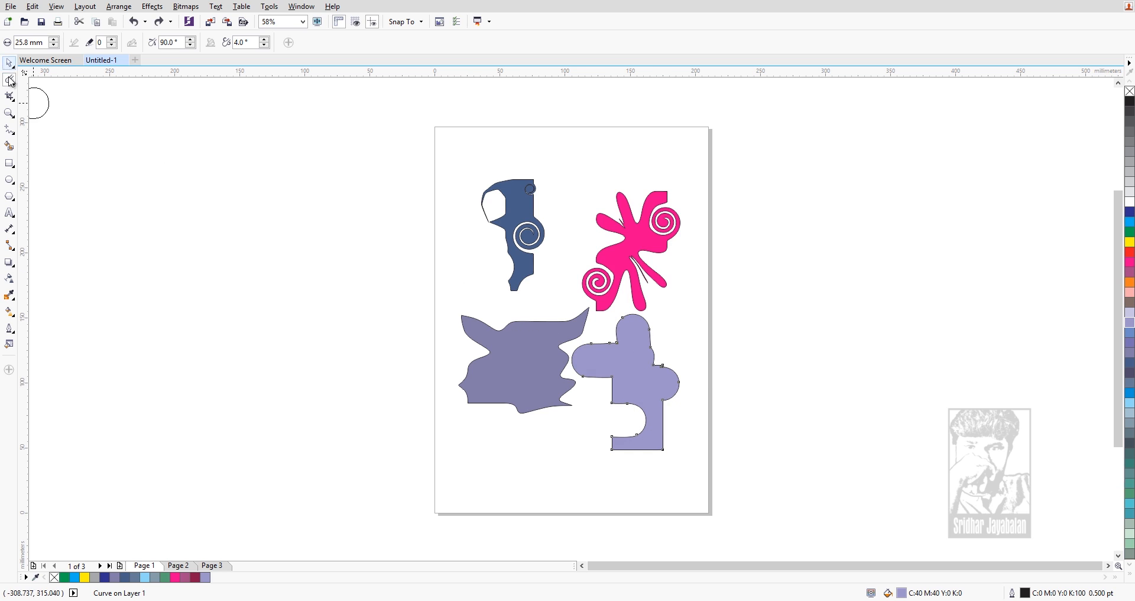
Smear the right side of the light purple shape's upper lobe inward at its neck
left_click(12, 83)
left_click(48, 107)
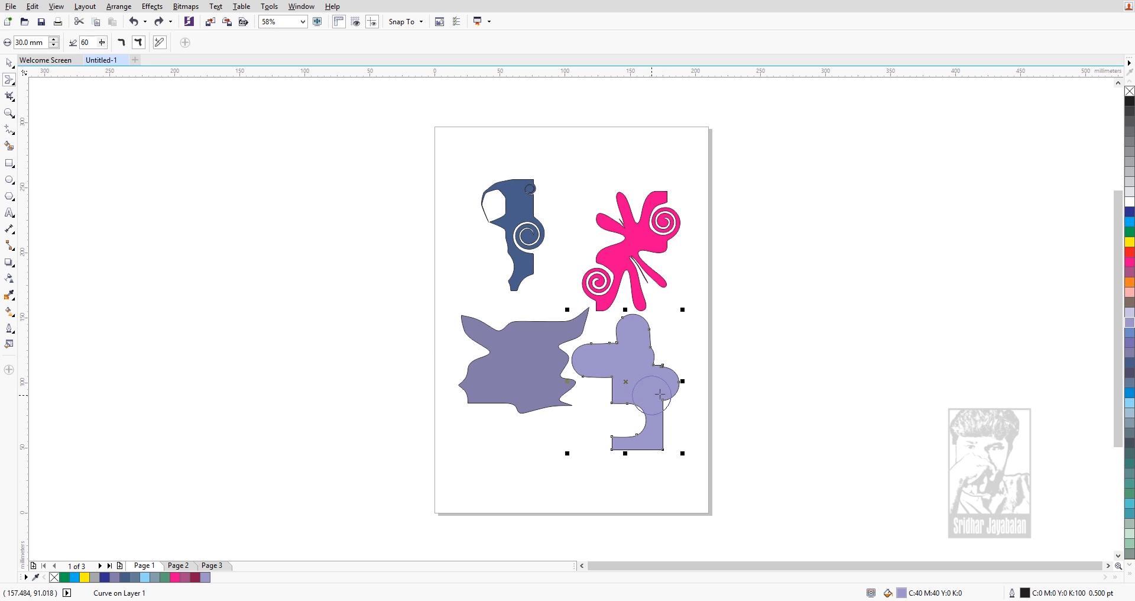
left_click_drag(675, 334, 631, 343)
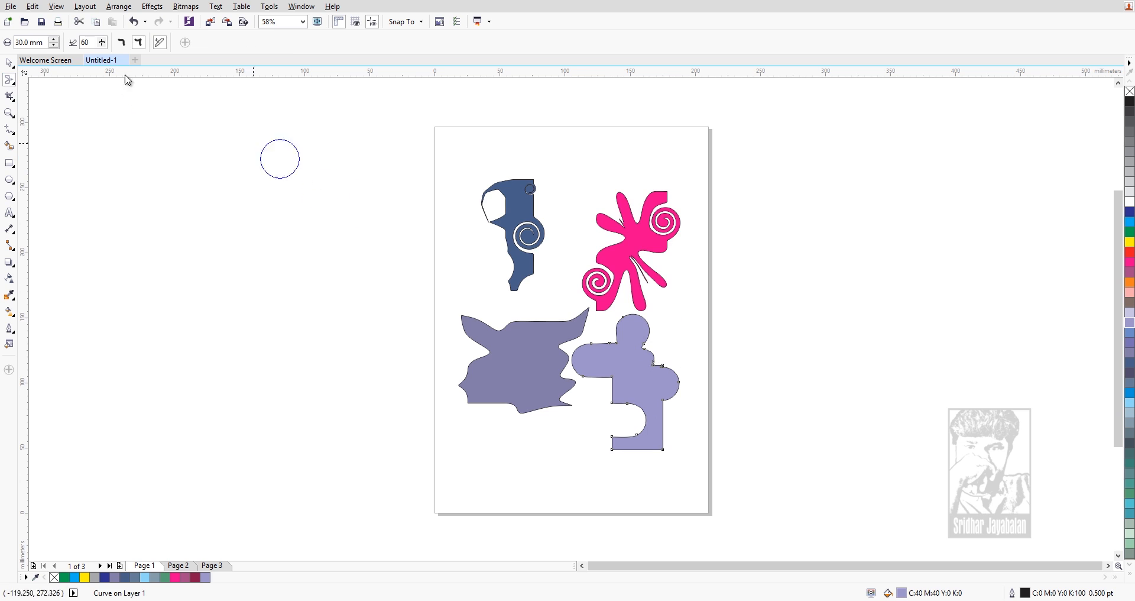
Smudge the light purple shape's right lobe outward past the page edge, then smooth the blue shape's lower right edge
left_click(11, 81)
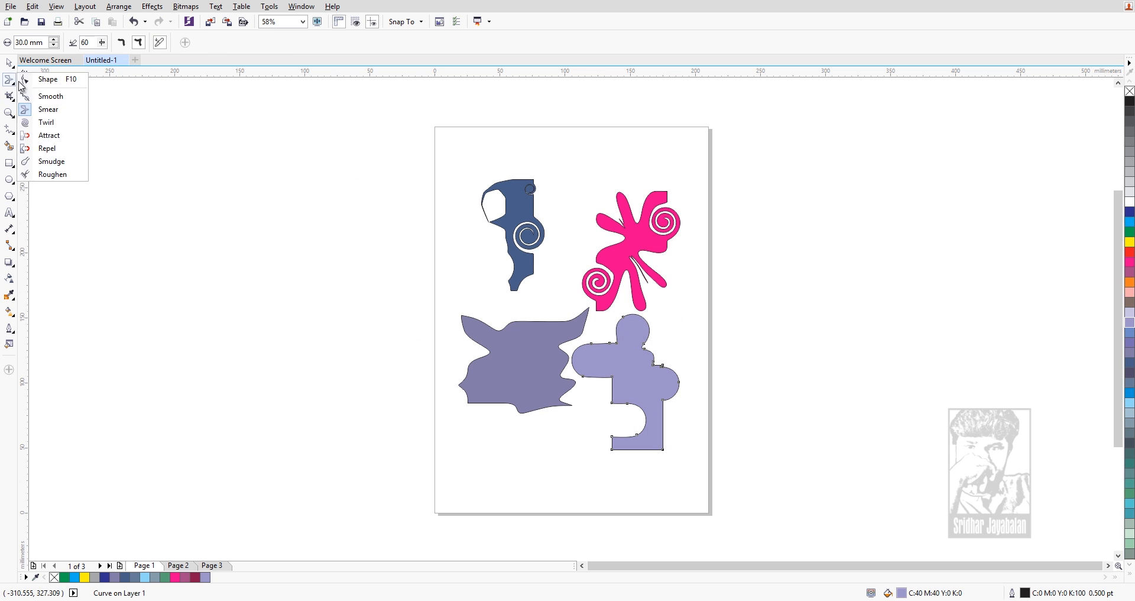
left_click(51, 161)
left_click_drag(633, 382, 714, 381)
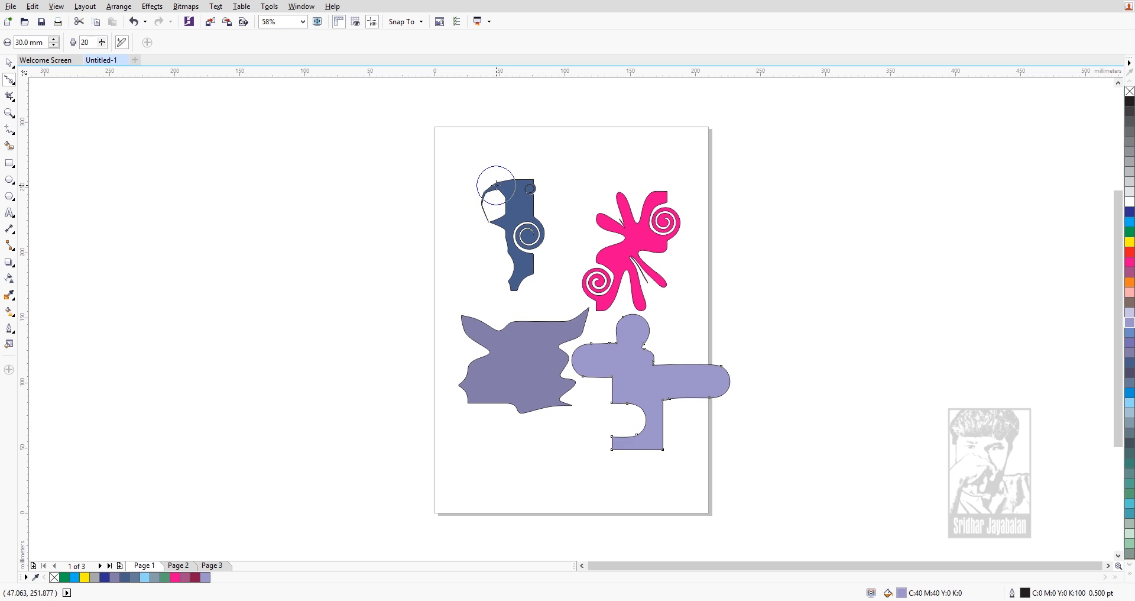
left_click_drag(531, 271, 518, 285)
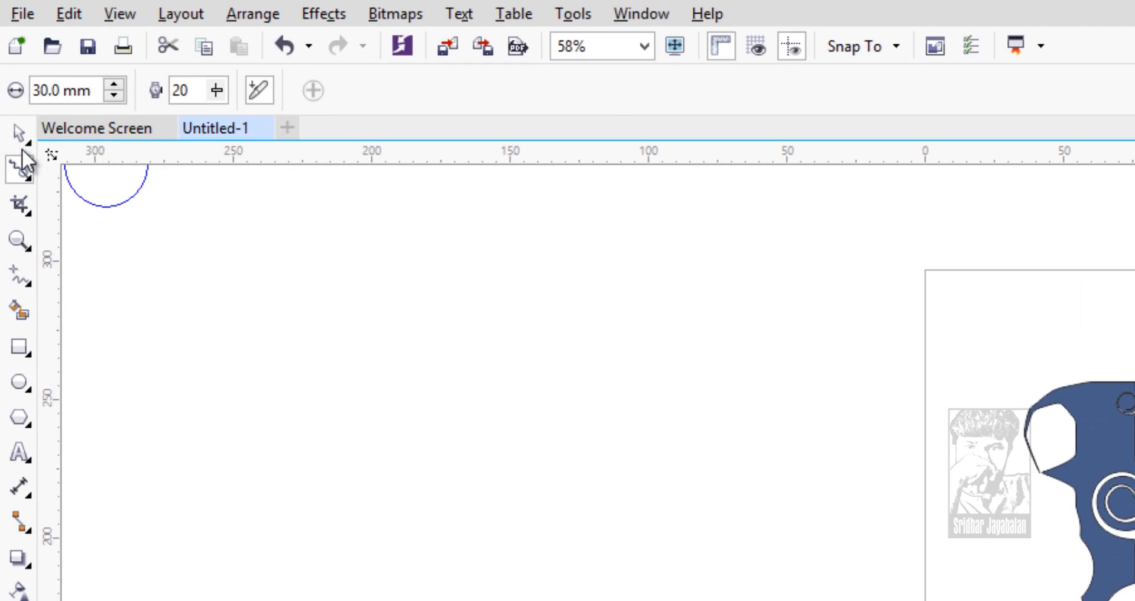
Roughen the upper edge of the light purple shape's right lobe
left_click(27, 180)
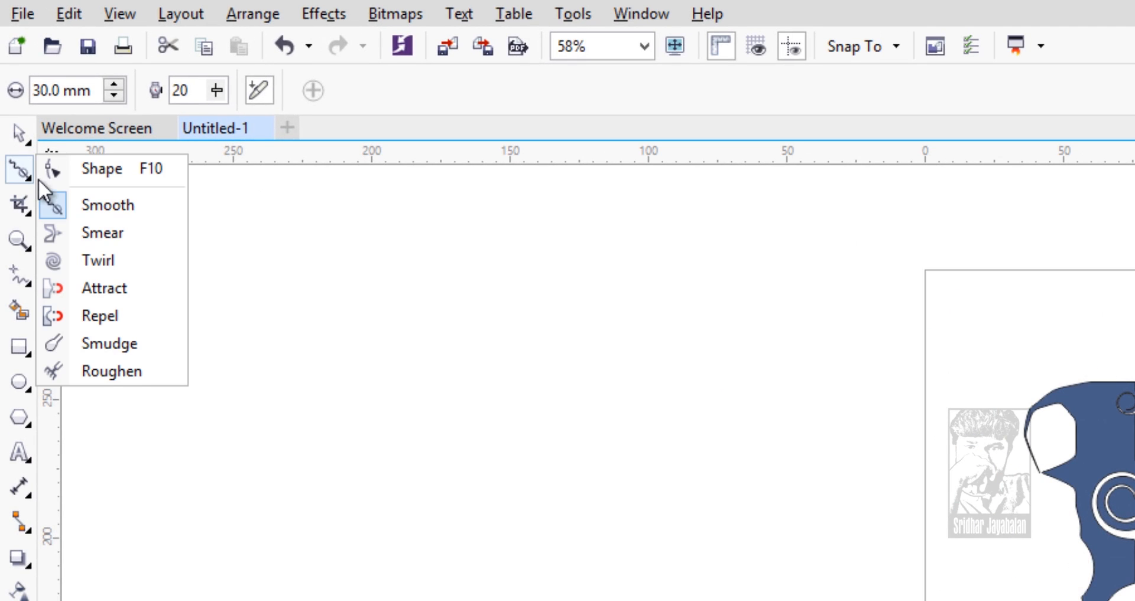
left_click(123, 368)
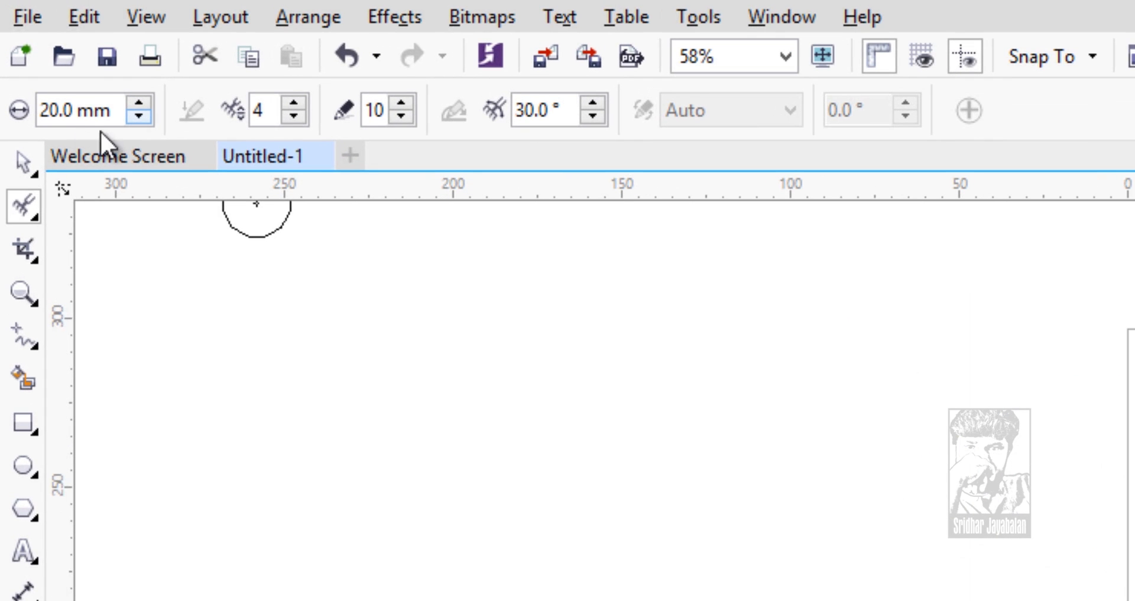
double_click(263, 112)
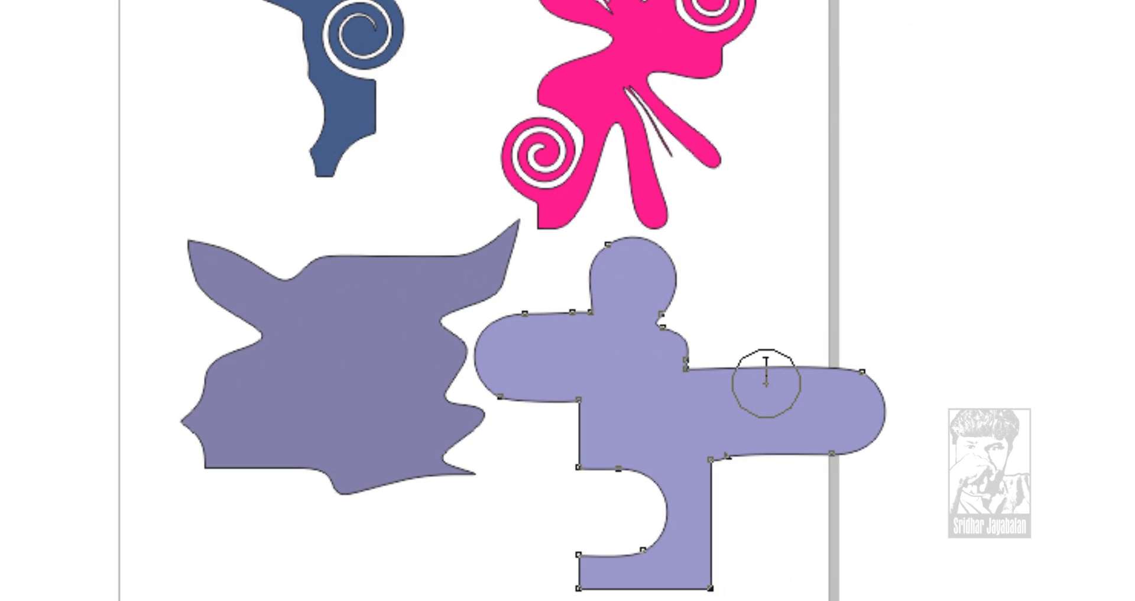
left_click(766, 362)
left_click_drag(766, 362, 766, 328)
left_click(846, 389)
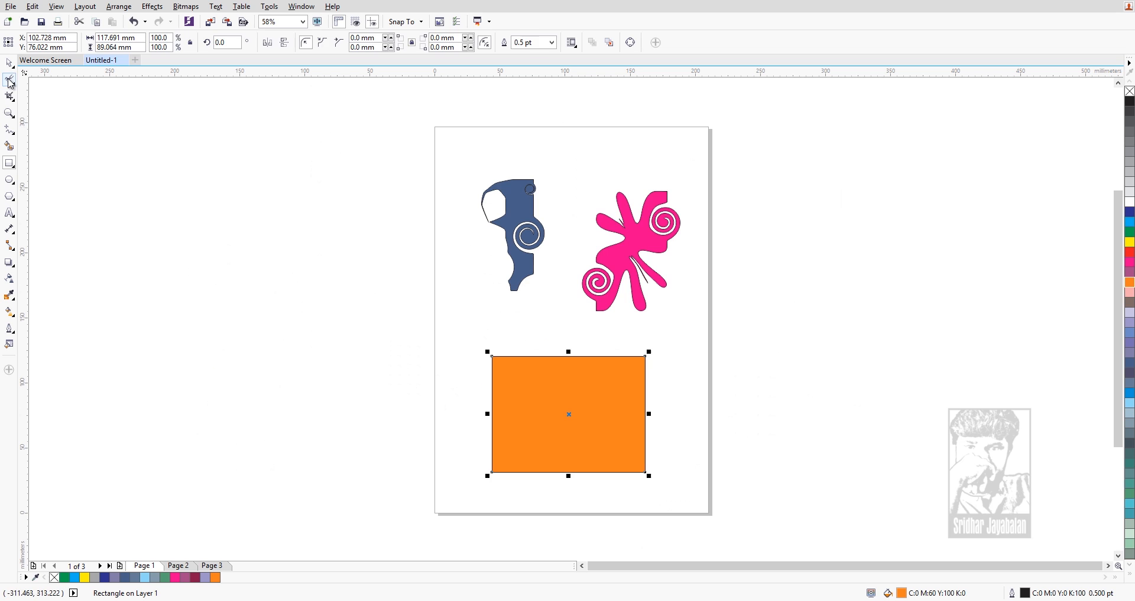
Roughen several spots along the orange rectangle's top, right and bottom edges
left_click(10, 82)
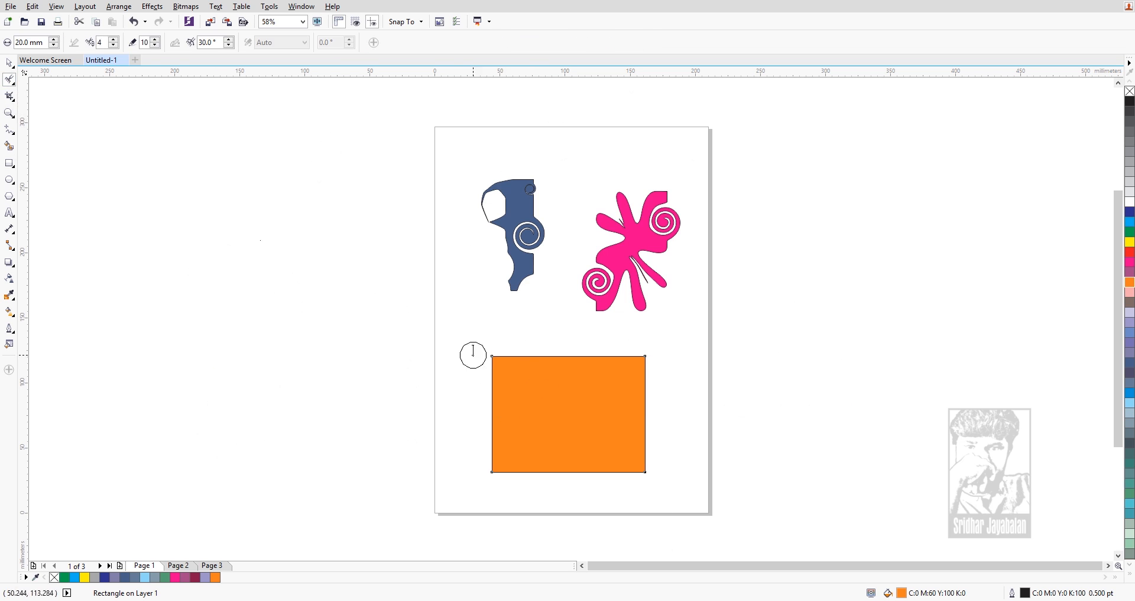
left_click_drag(562, 376, 560, 358)
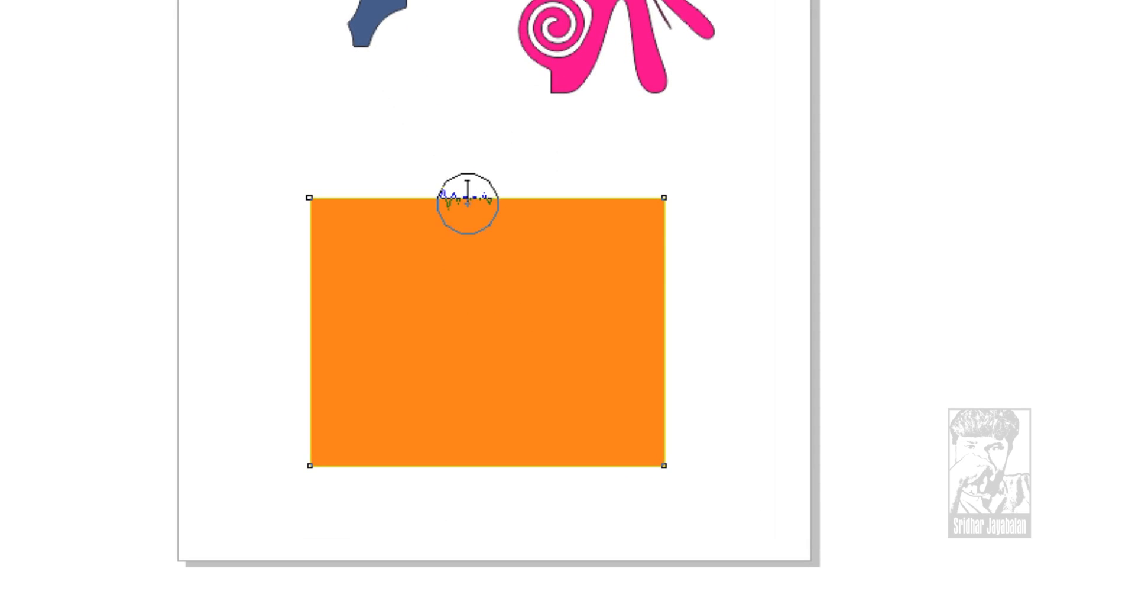
left_click_drag(468, 201, 466, 170)
left_click_drag(565, 220, 595, 156)
mouse_move(629, 251)
left_mouse_down()
mouse_move(651, 256)
mouse_move(655, 309)
left_mouse_up()
left_click_drag(656, 378, 664, 375)
left_click_drag(609, 467, 565, 471)
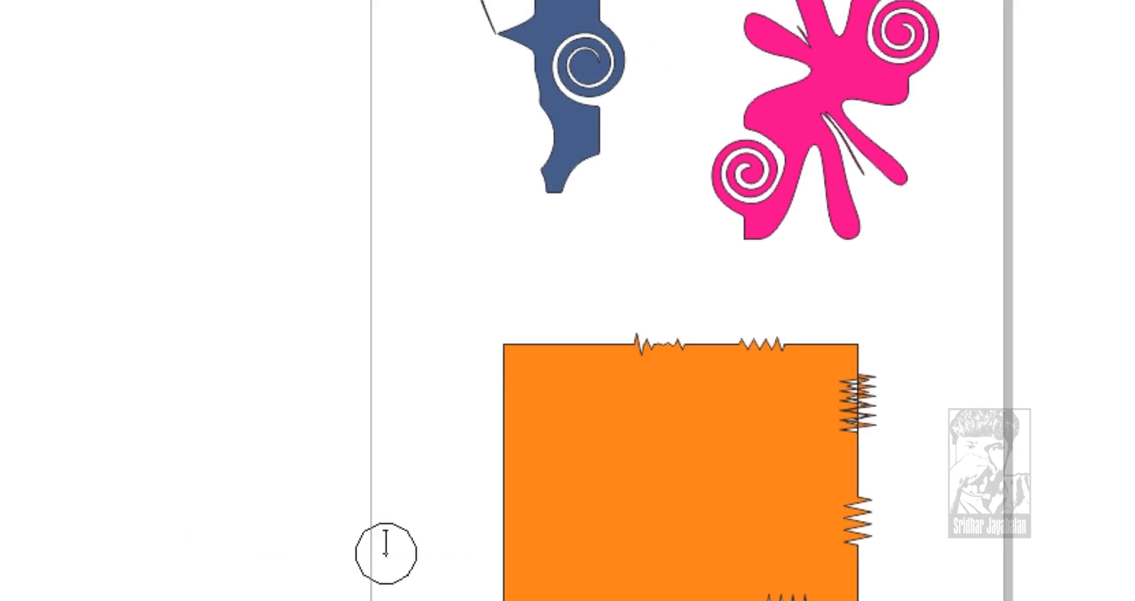
Set the spike frequency to 10 and roughen the orange rectangle's left edge
double_click(243, 98)
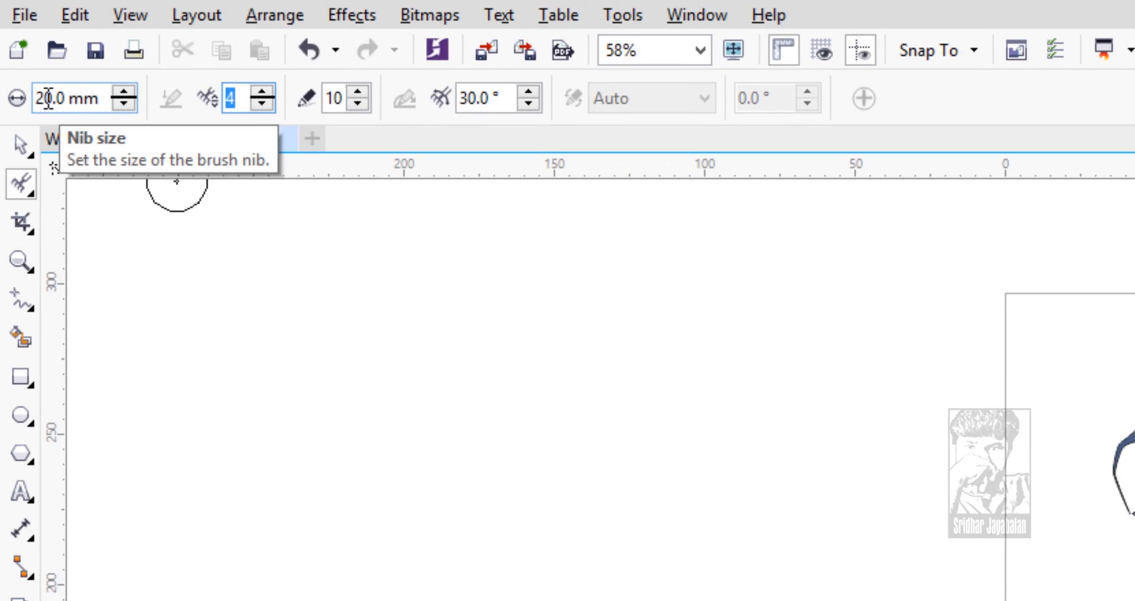
type("10")
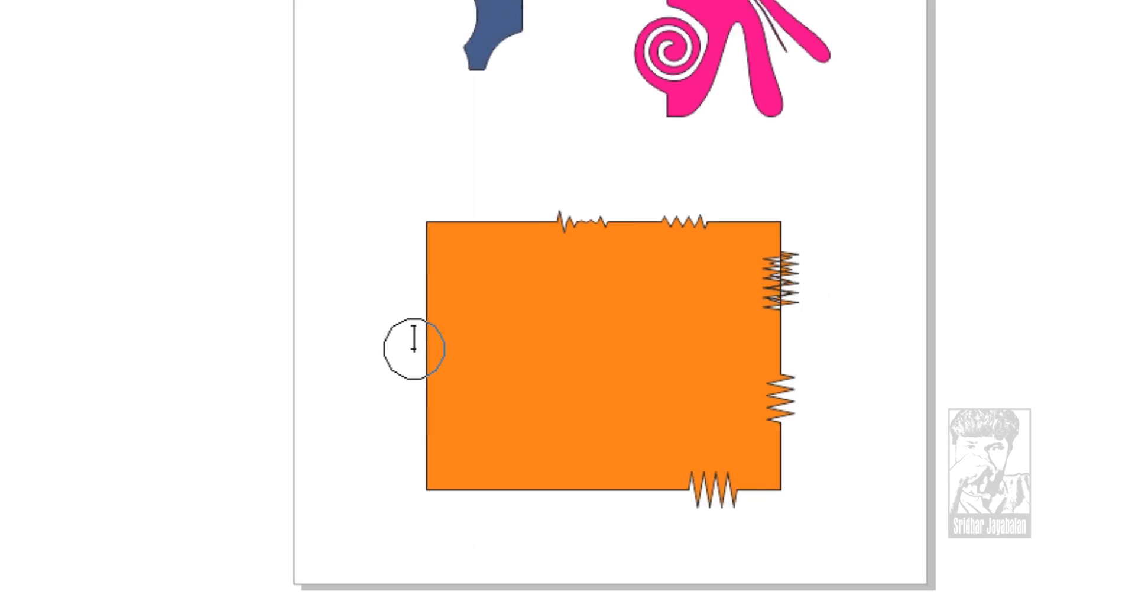
left_click(375, 304)
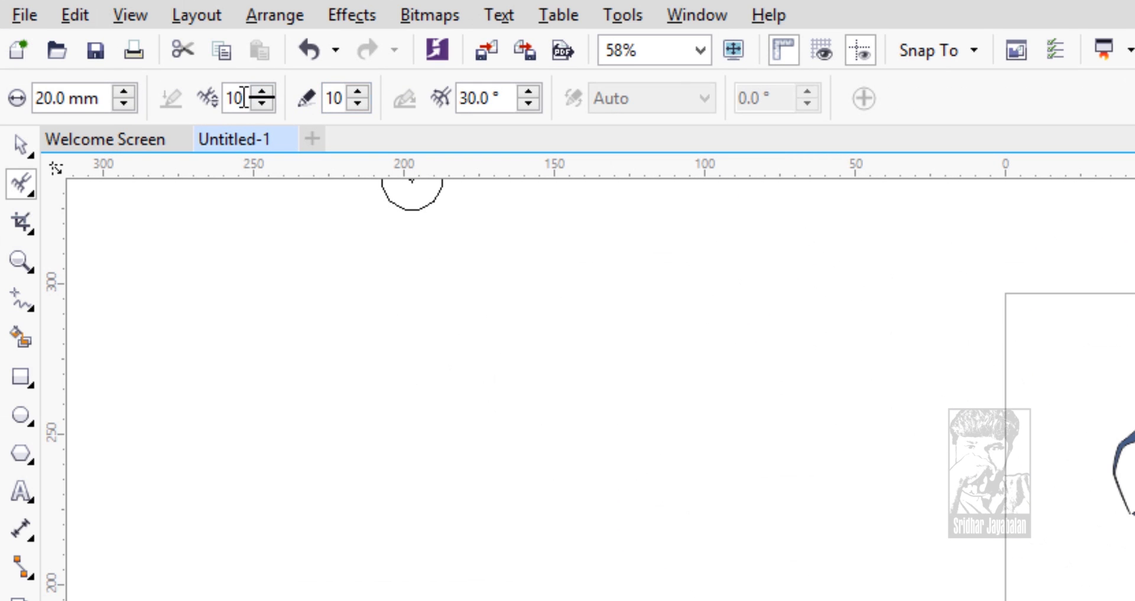
Set the spike frequency to 4 and roughen more spots on the orange rectangle's outline
left_click_drag(244, 98, 72, 68)
type("4")
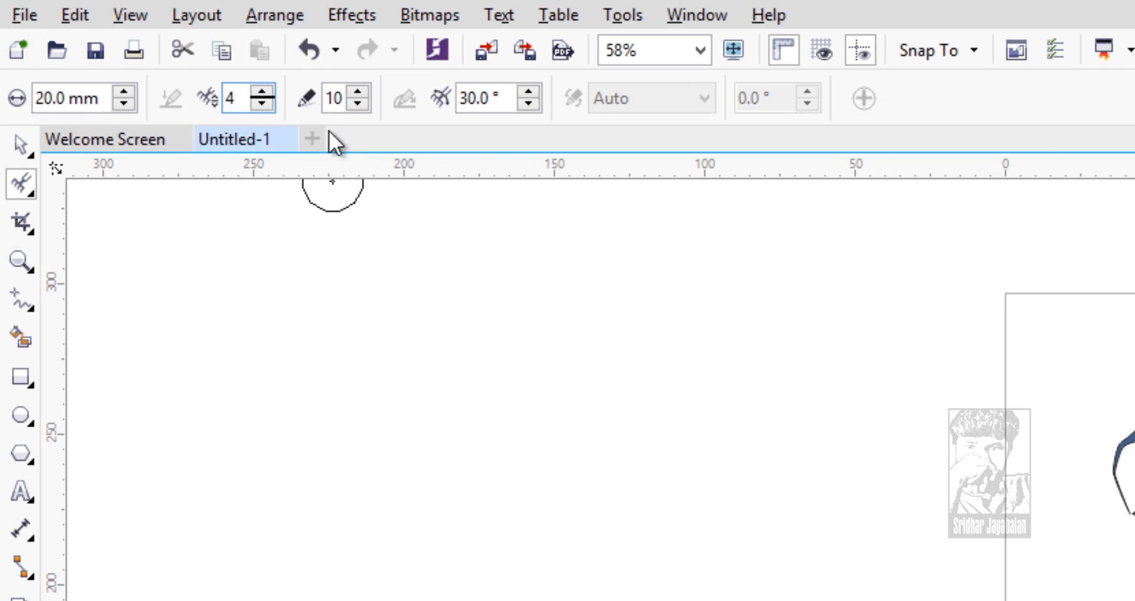
left_click_drag(511, 512, 230, 383)
mouse_move(445, 431)
left_mouse_down()
mouse_move(459, 492)
mouse_move(514, 428)
left_mouse_up()
left_click(363, 172)
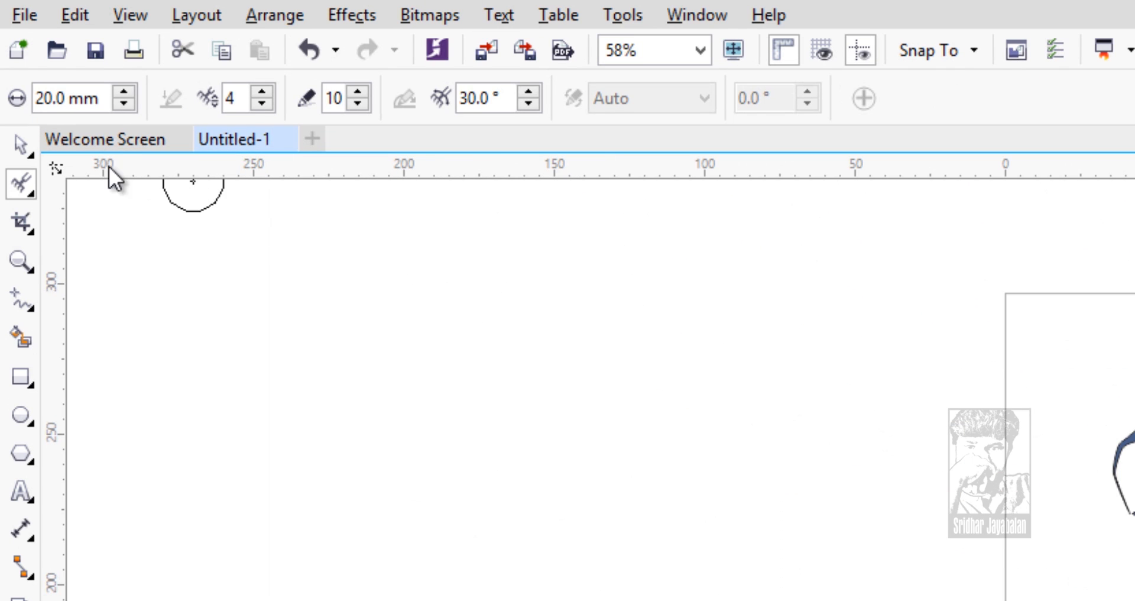
Smooth the spikes along the orange rectangle's top edge, including those near its upper-left corner
left_click(22, 190)
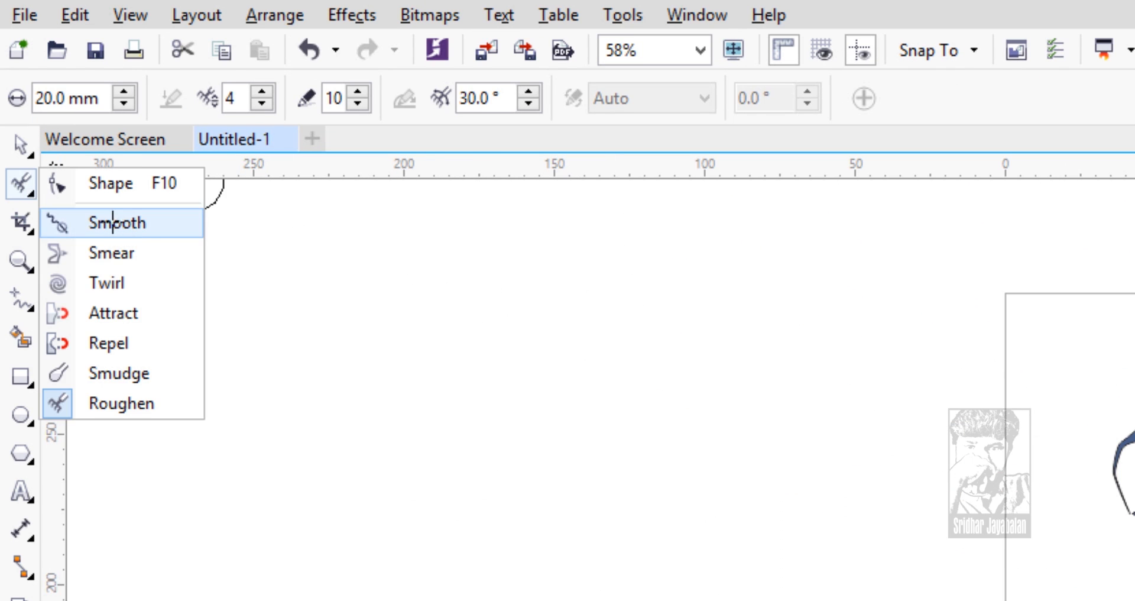
left_click(113, 223)
scroll(299, 376, "up", 2)
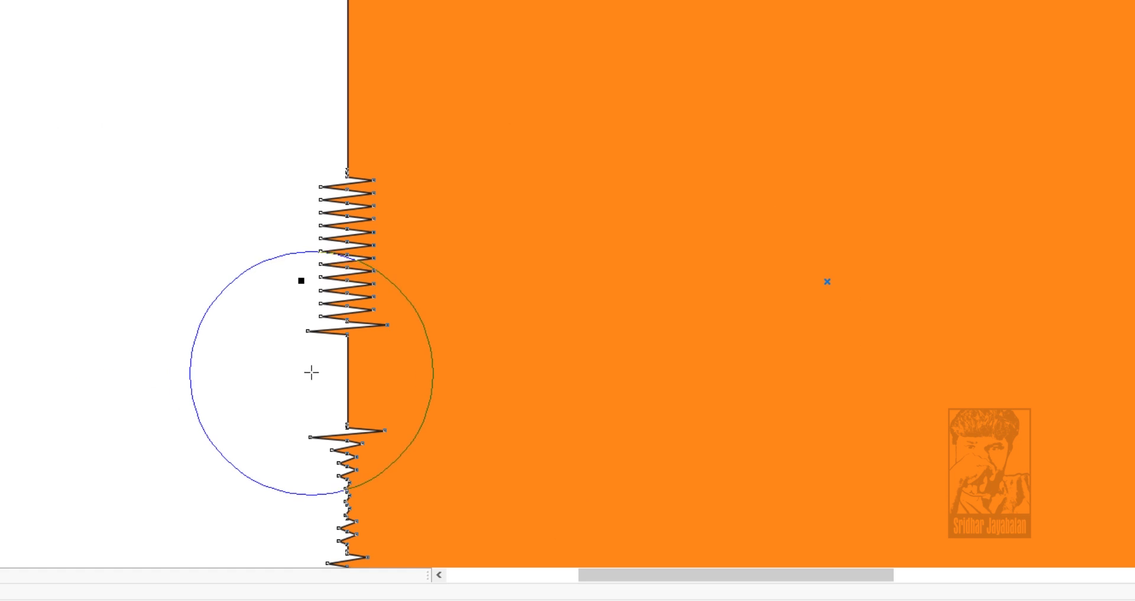
scroll(312, 373, "down", 2)
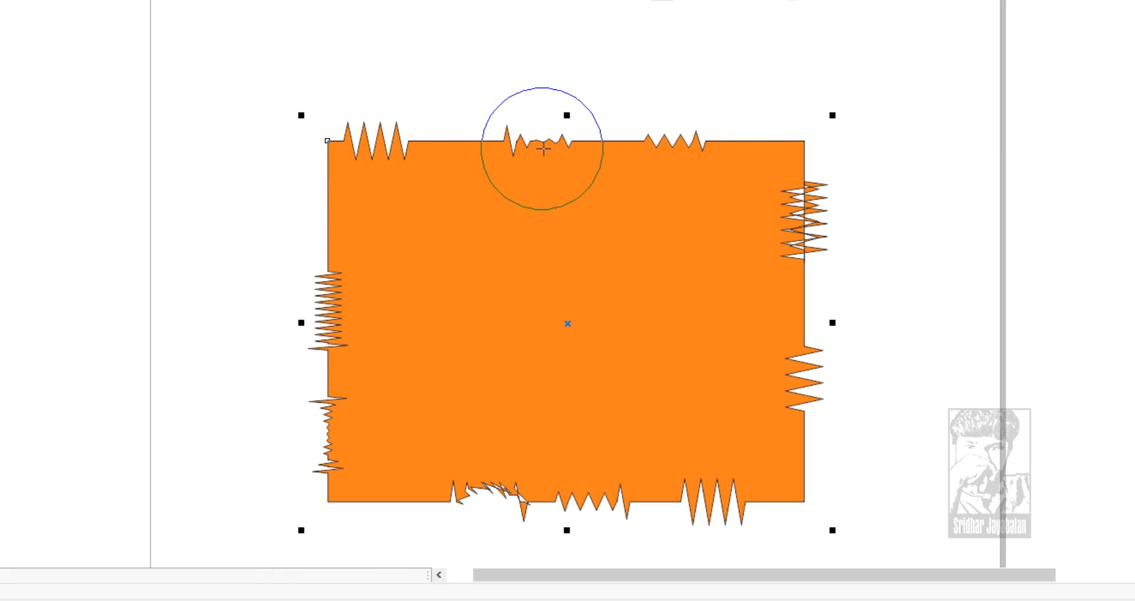
scroll(543, 149, "up", 2)
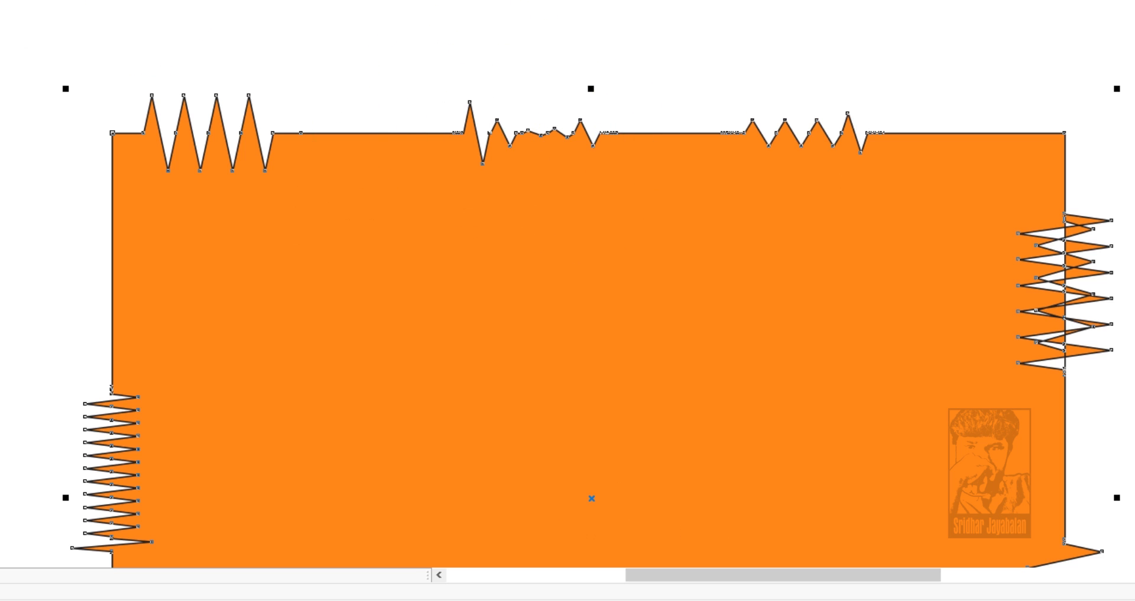
left_click_drag(466, 99, 568, 109)
mouse_move(836, 107)
left_mouse_down()
mouse_move(831, 116)
mouse_move(821, 106)
left_mouse_up()
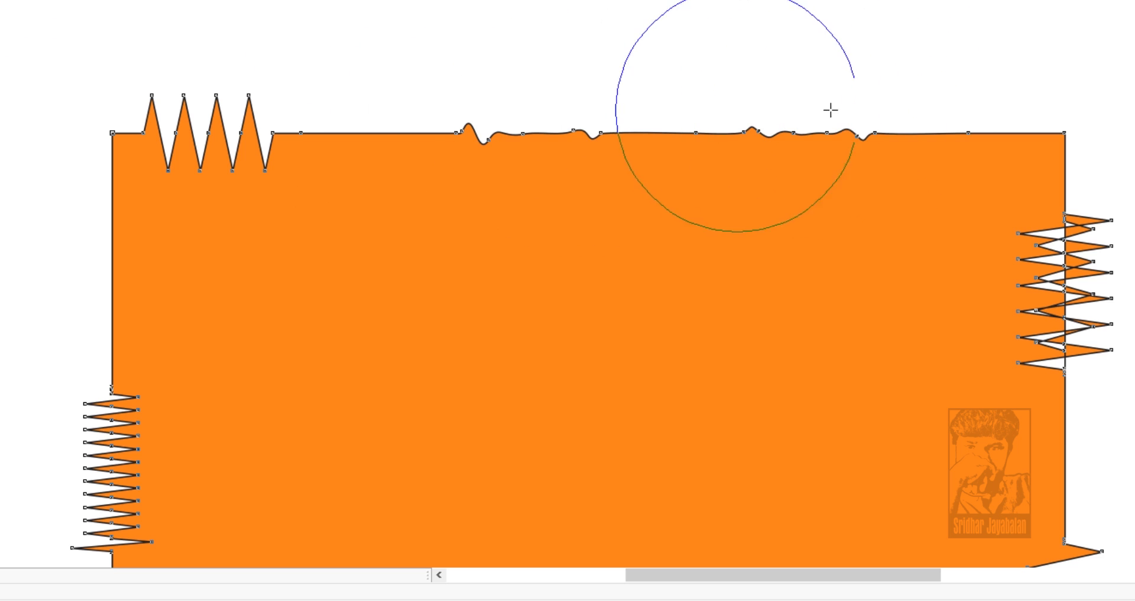
left_click_drag(246, 108, 248, 116)
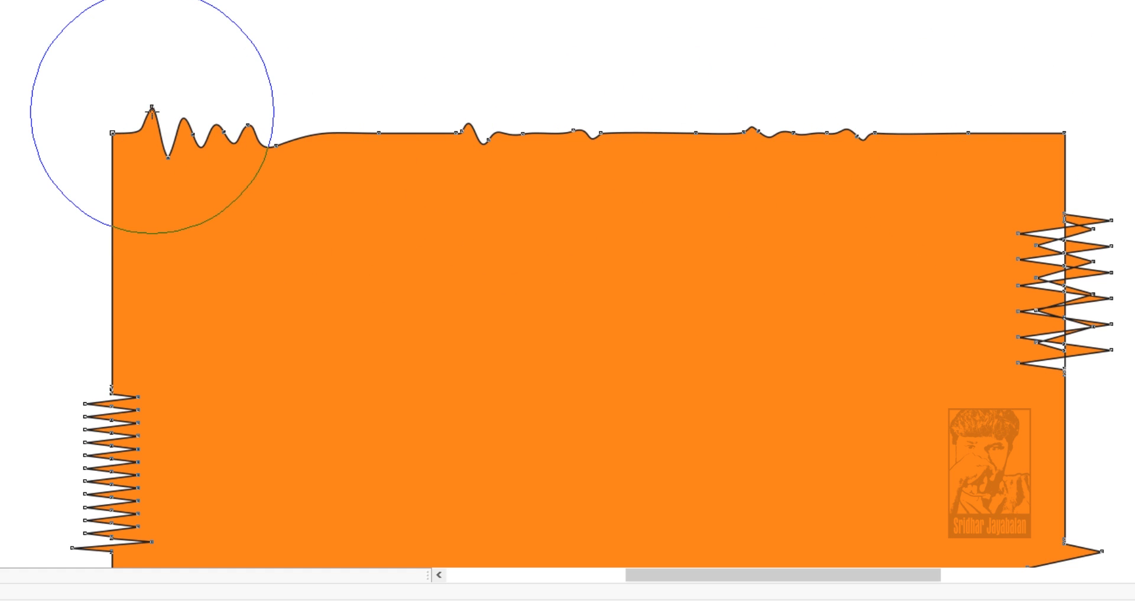
Smooth the spikes on the orange rectangle's left edge, bottom edge and lower right edge
mouse_move(122, 424)
left_mouse_down()
mouse_move(121, 439)
mouse_move(133, 416)
left_mouse_up()
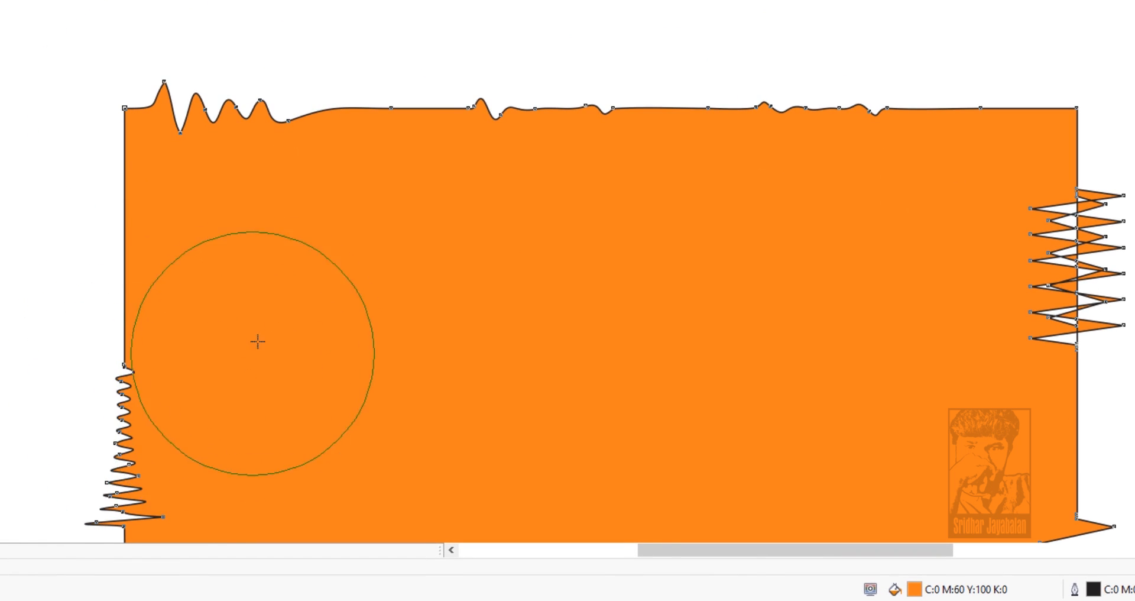
scroll(266, 321, "down", 1)
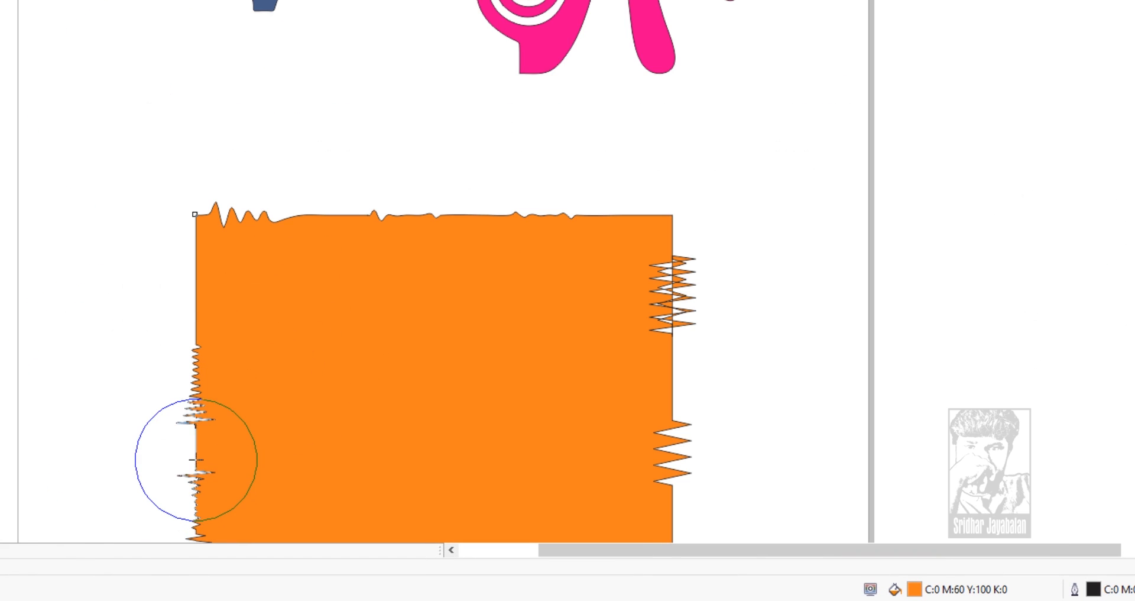
left_click_drag(196, 459, 198, 460)
mouse_move(256, 390)
left_mouse_down()
mouse_move(294, 208)
mouse_move(279, 172)
left_mouse_up()
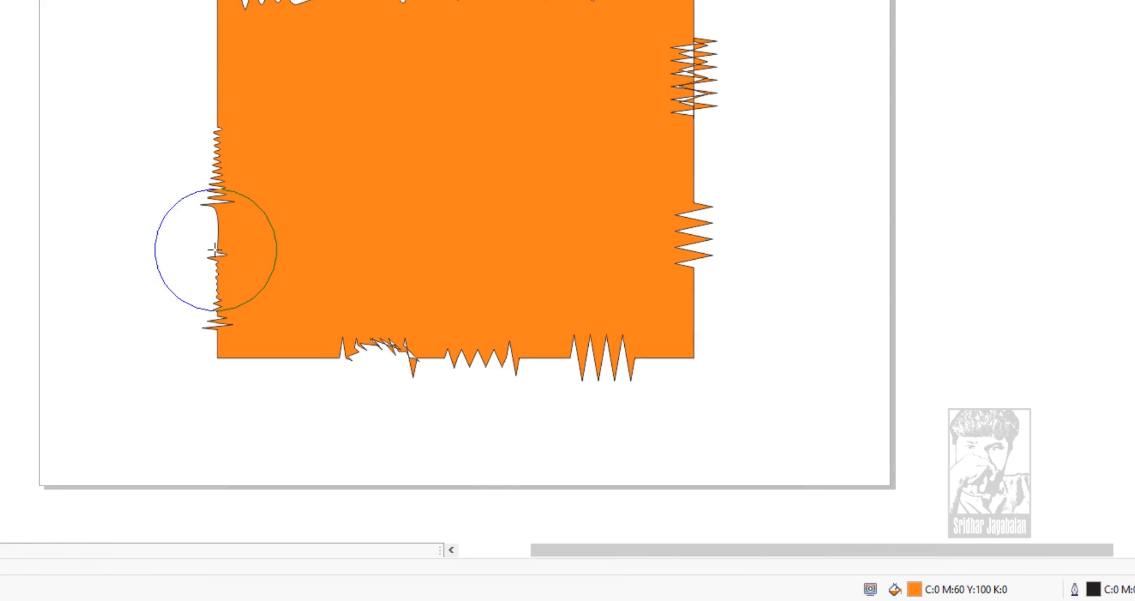
scroll(216, 252, "up", 3)
scroll(215, 252, "down", 1)
left_click_drag(203, 206, 162, 258)
scroll(162, 258, "down", 2)
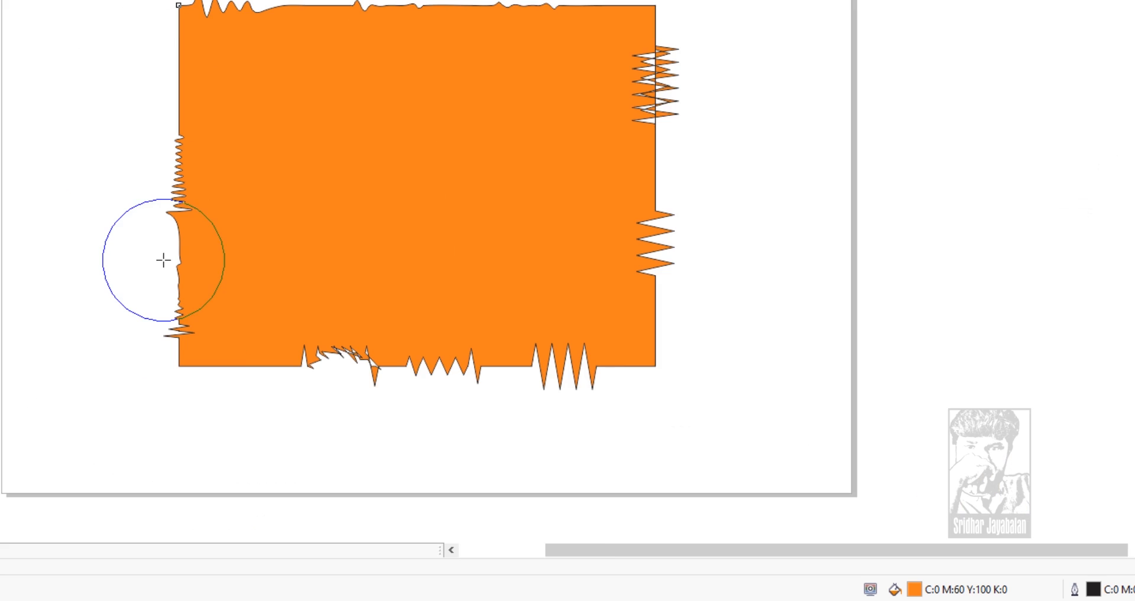
mouse_move(373, 329)
left_mouse_down()
mouse_move(569, 355)
mouse_move(700, 330)
left_mouse_up()
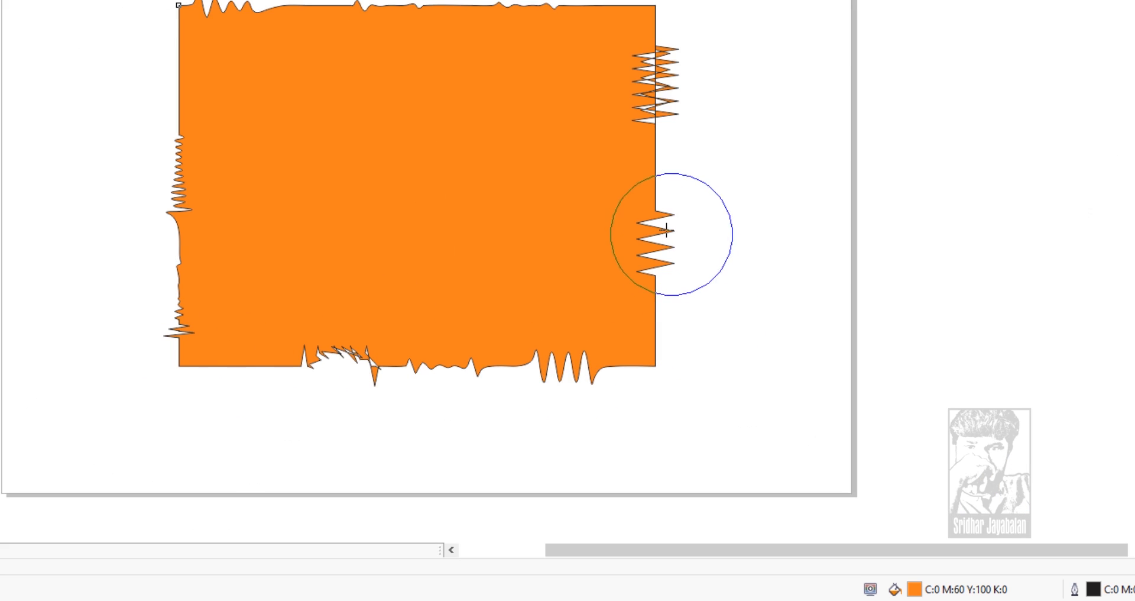
left_click_drag(665, 228, 664, 228)
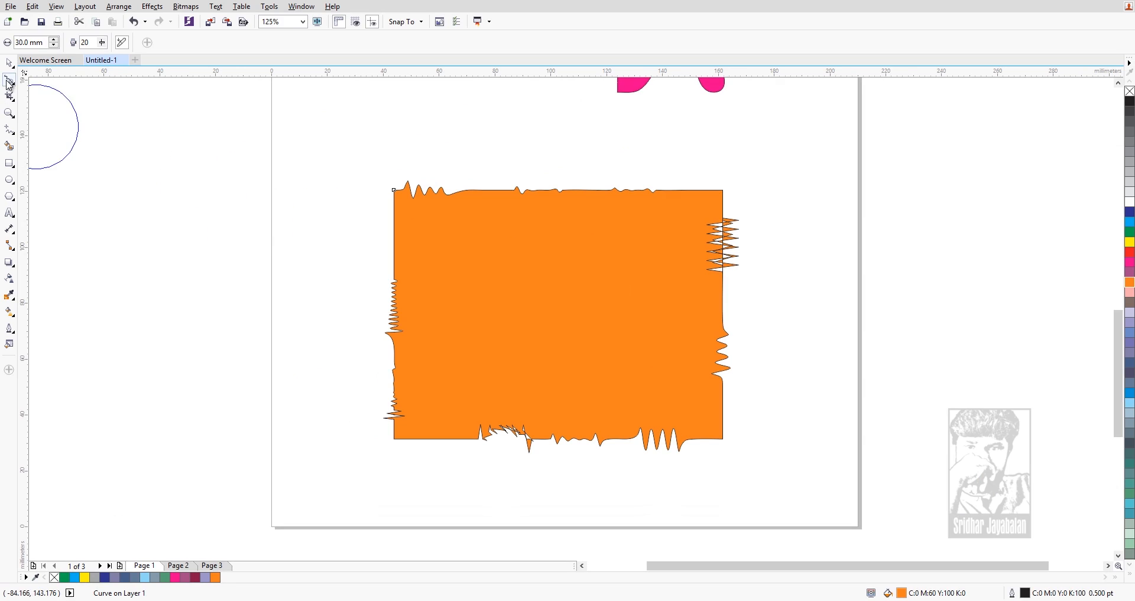
Select the roughened orange shape with the Pick tool and delete it from the page
left_click(9, 82)
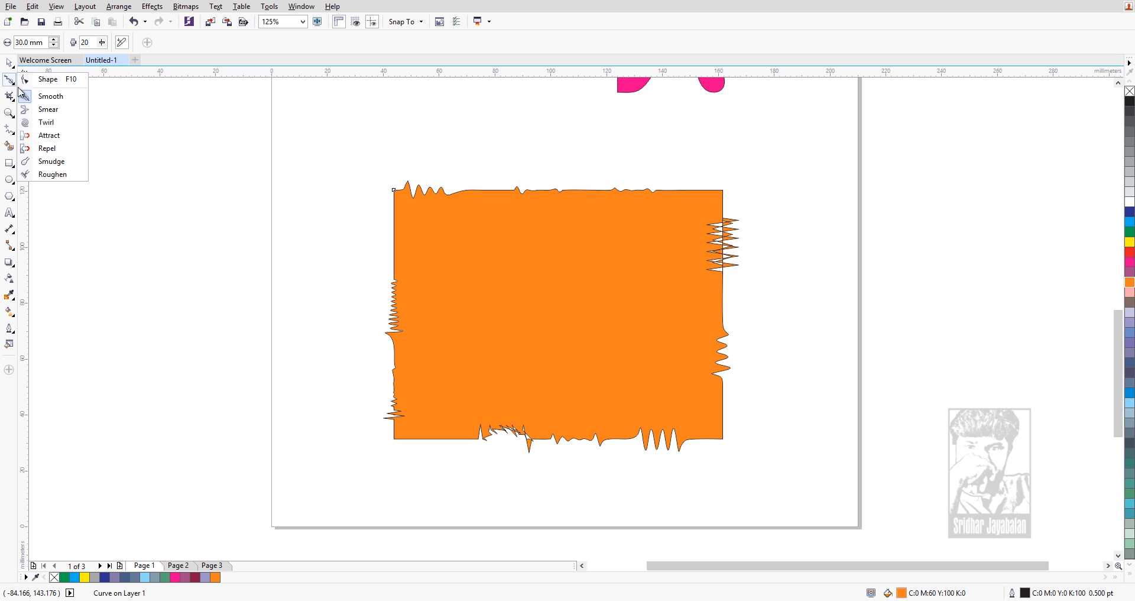
left_click(9, 62)
left_click(39, 64)
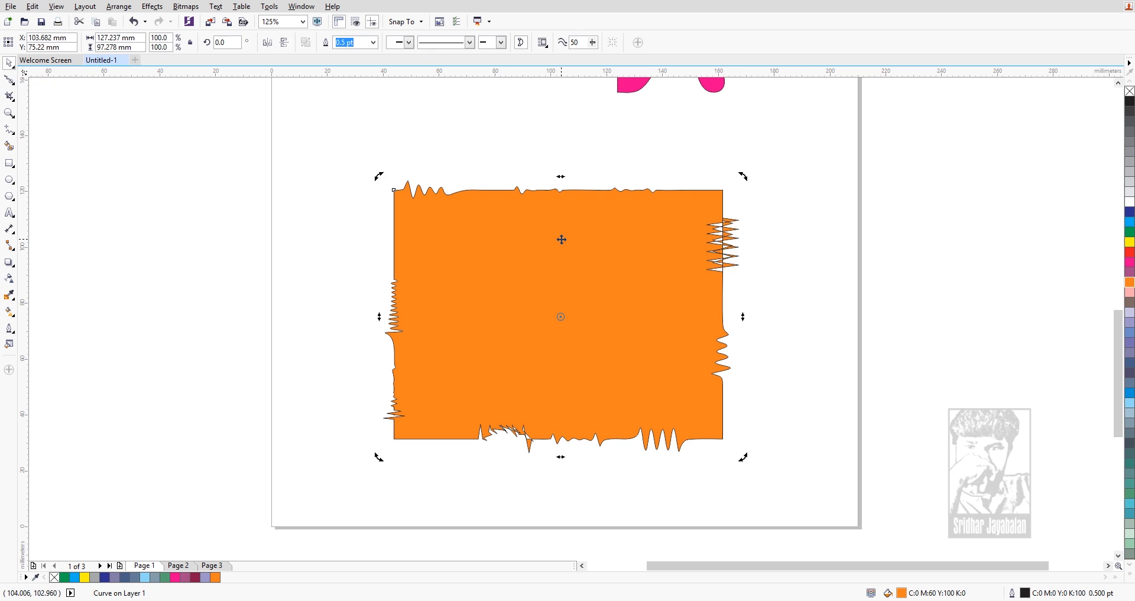
key("Delete")
scroll(612, 342, "down", 4)
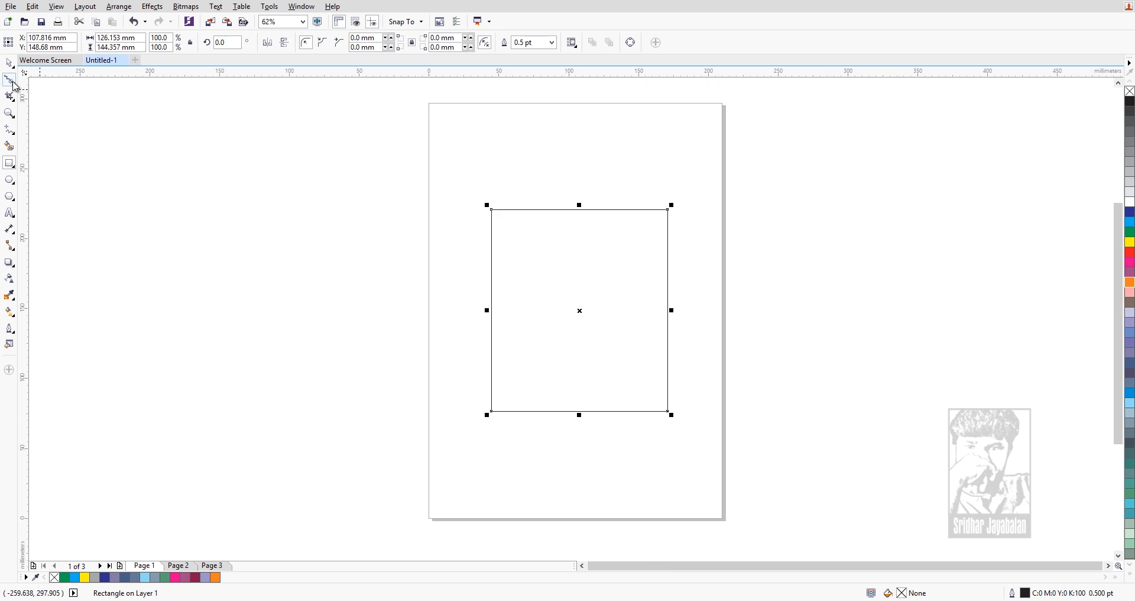
Round all four corners of the rectangle to a radius of about 23 mm with the Shape tool
left_click(9, 80)
left_click(52, 83)
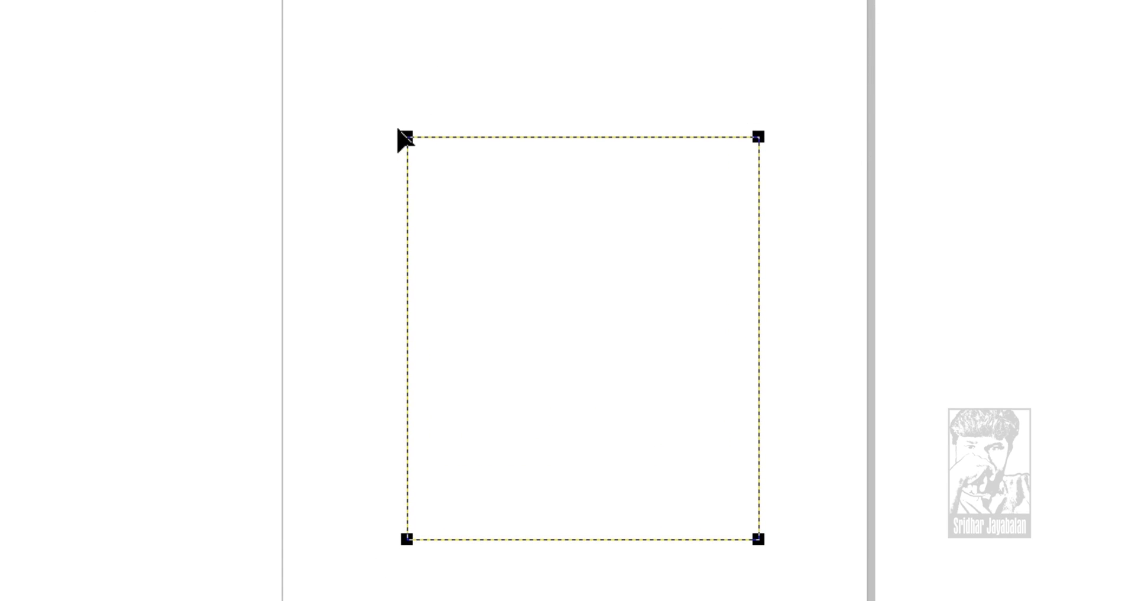
scroll(405, 137, "up", 3)
scroll(425, 168, "down", 1)
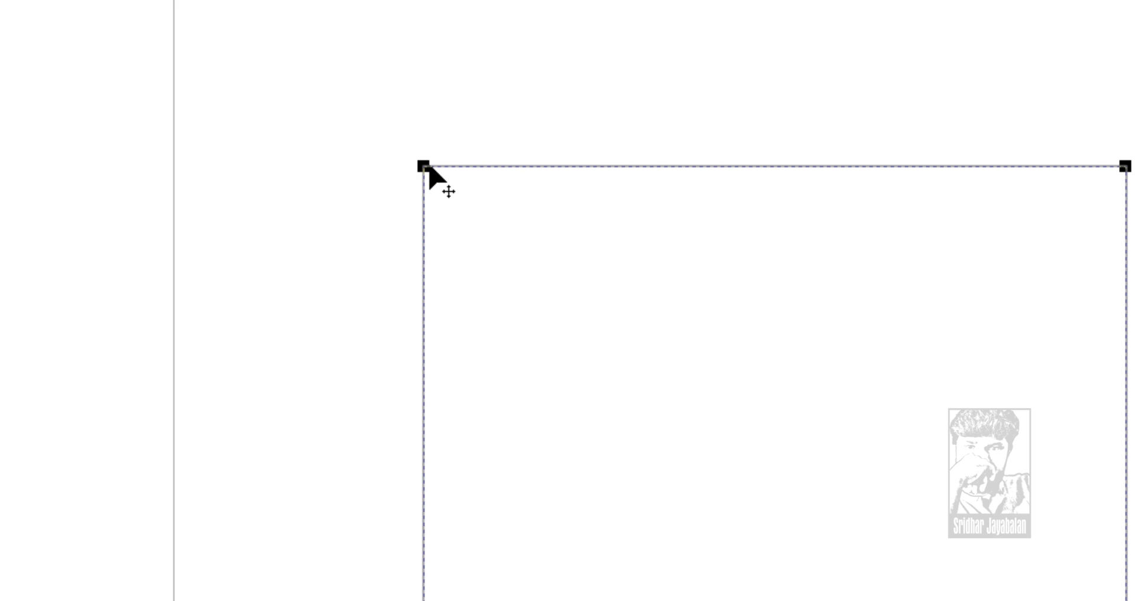
left_click_drag(429, 166, 616, 250)
scroll(523, 207, "down", 2)
left_click_drag(529, 257, 398, 293)
scroll(340, 177, "up", 1)
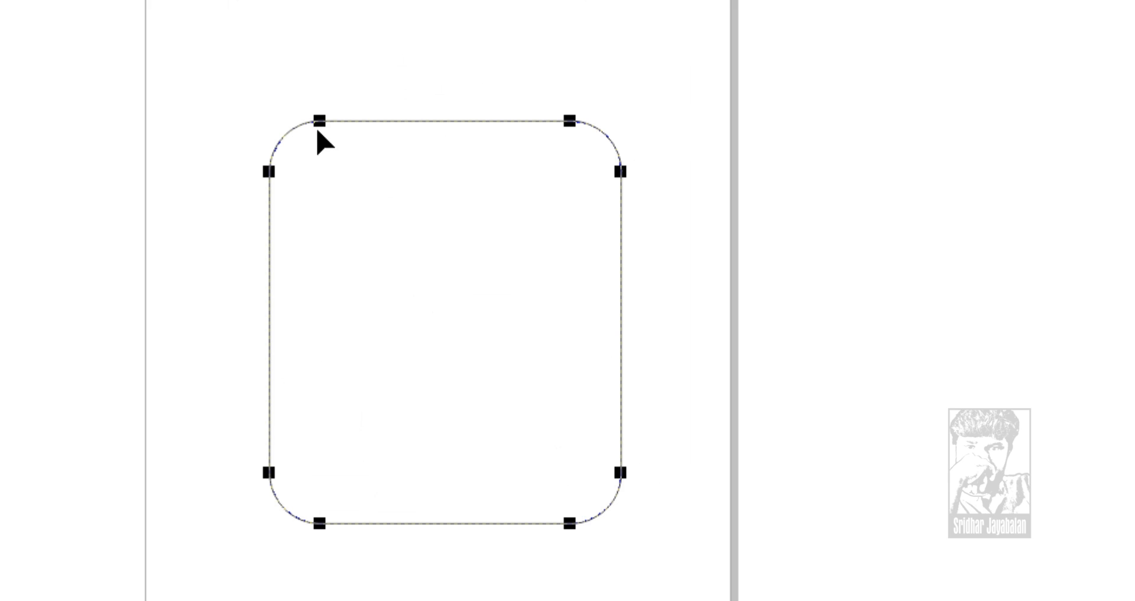
mouse_move(316, 126)
left_mouse_down()
mouse_move(281, 127)
mouse_move(348, 129)
mouse_move(334, 127)
left_mouse_up()
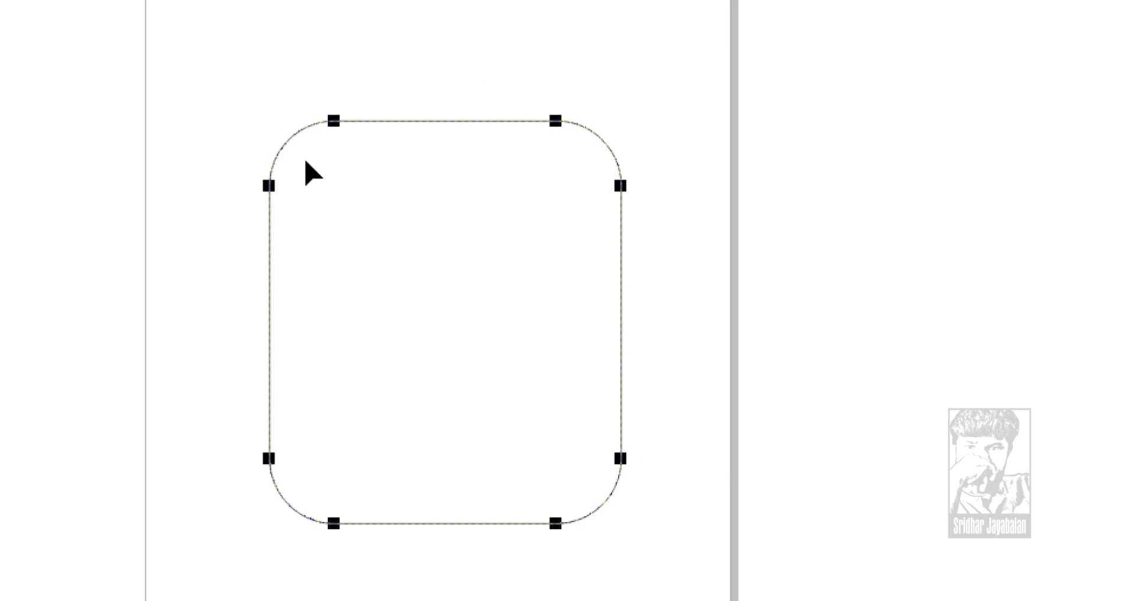
Convert the rounded rectangle to curves, undo the conversion, and deselect the rectangle
left_click(22, 124)
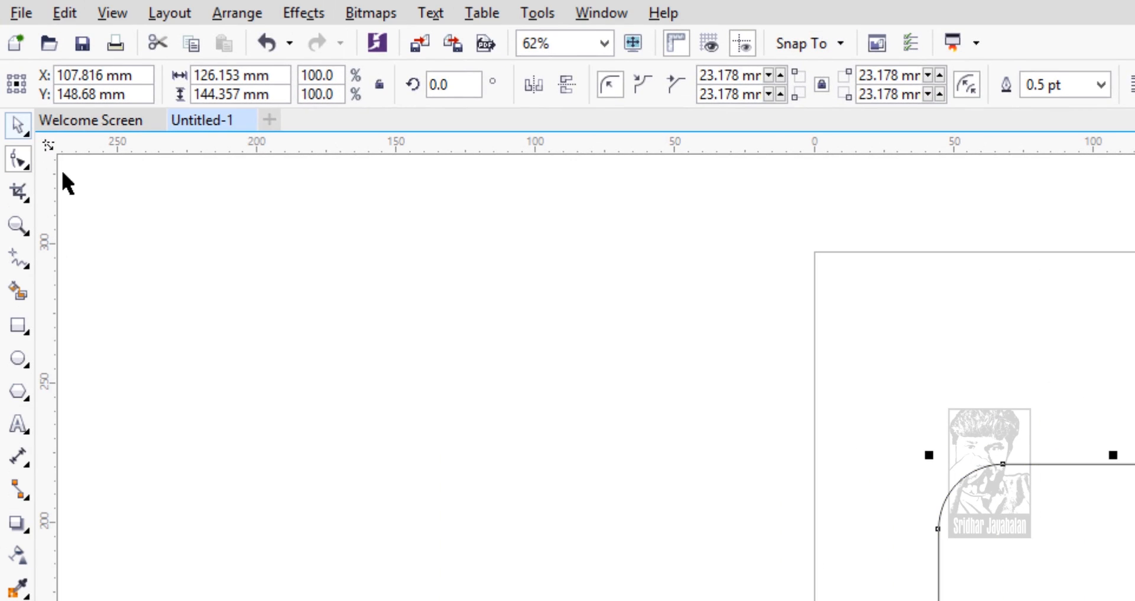
left_click(783, 594)
left_click(1000, 575)
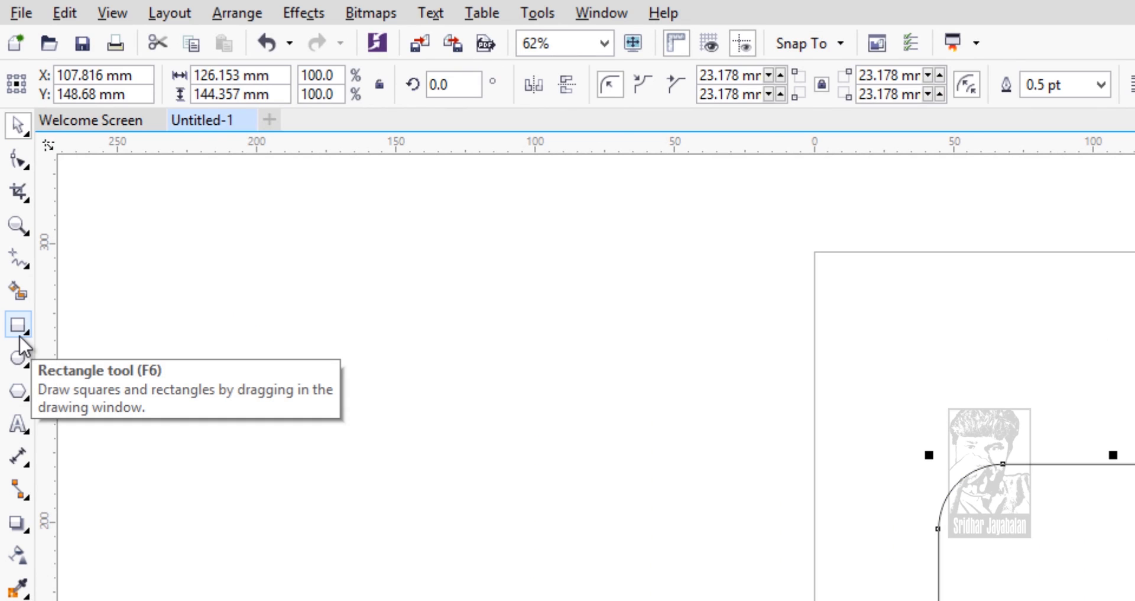
left_click(1030, 580)
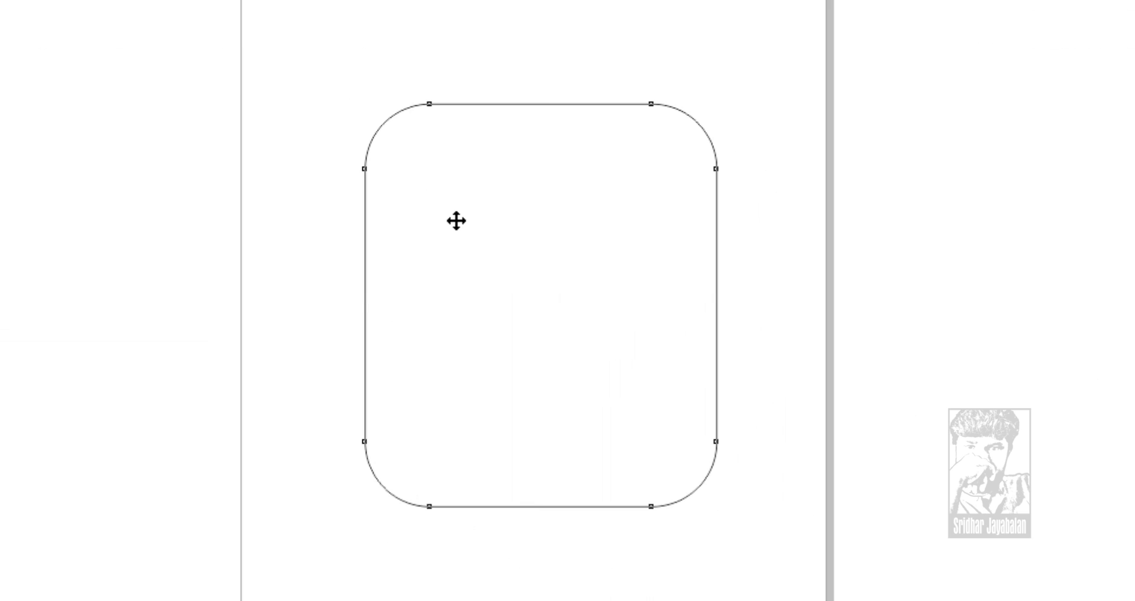
left_click(455, 208)
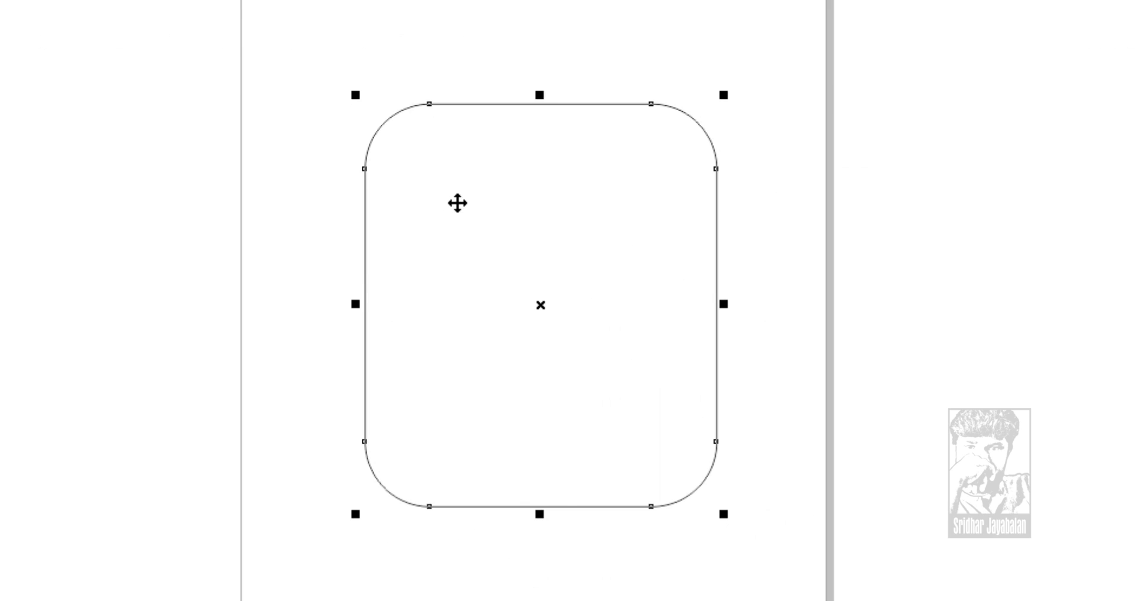
right_click(458, 202)
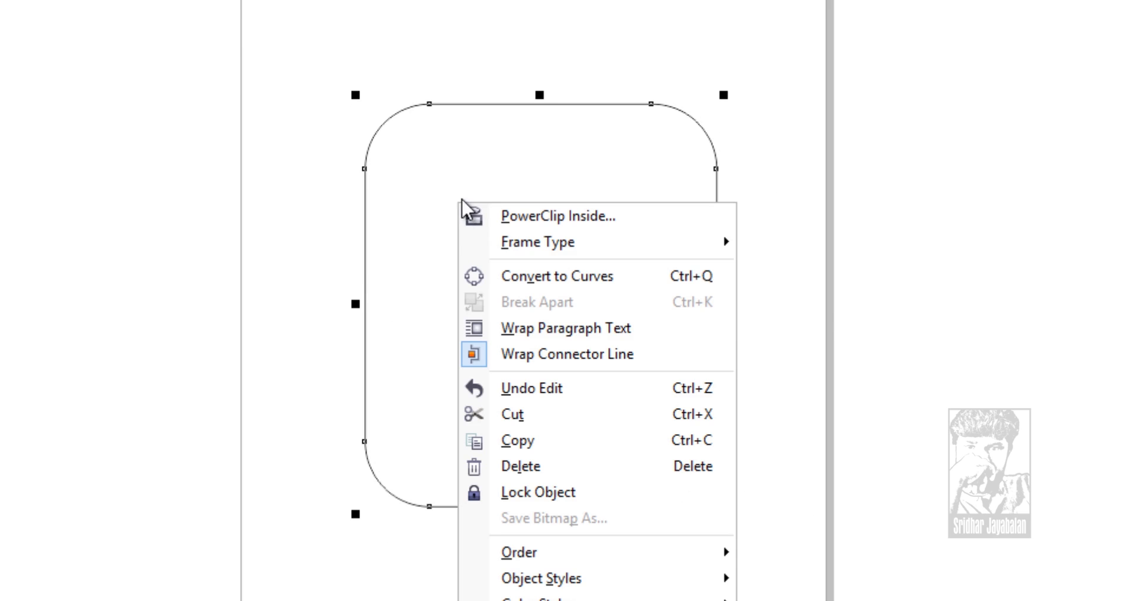
left_click(598, 277)
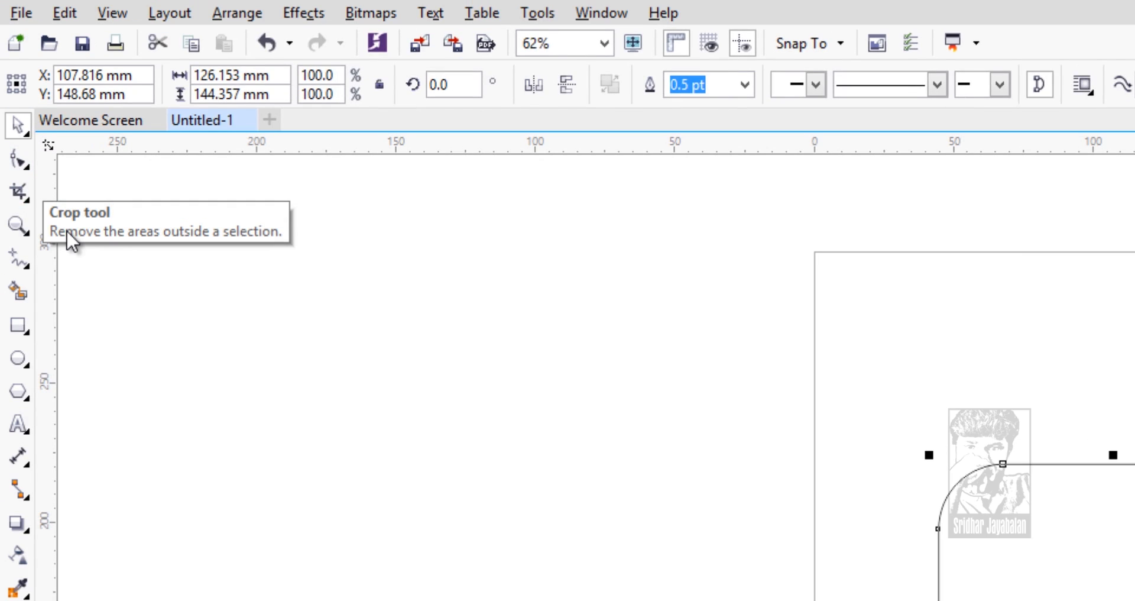
key("ctrl+z")
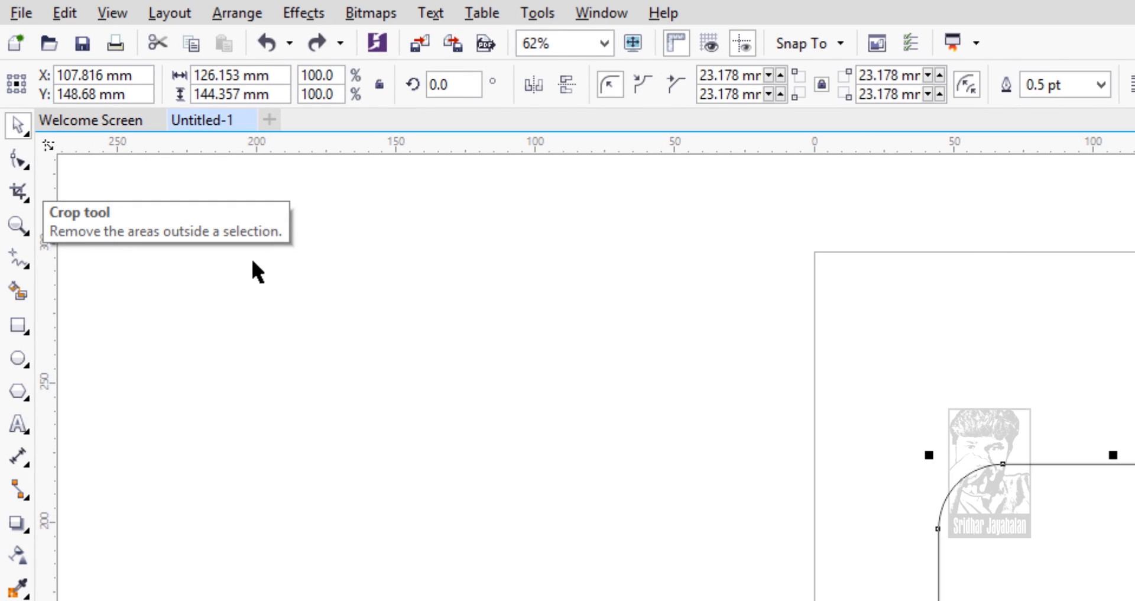
left_click(100, 208)
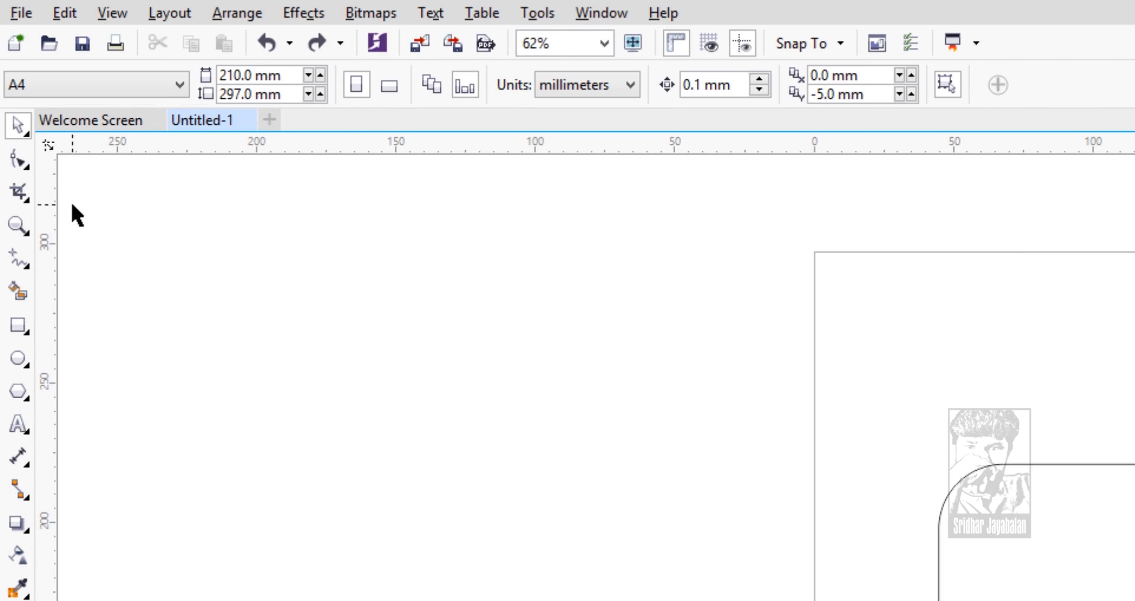
Reduce the rounding of the rectangle's corners with the Shape tool and convert the rectangle to curves
left_click(18, 159)
left_click(1043, 533)
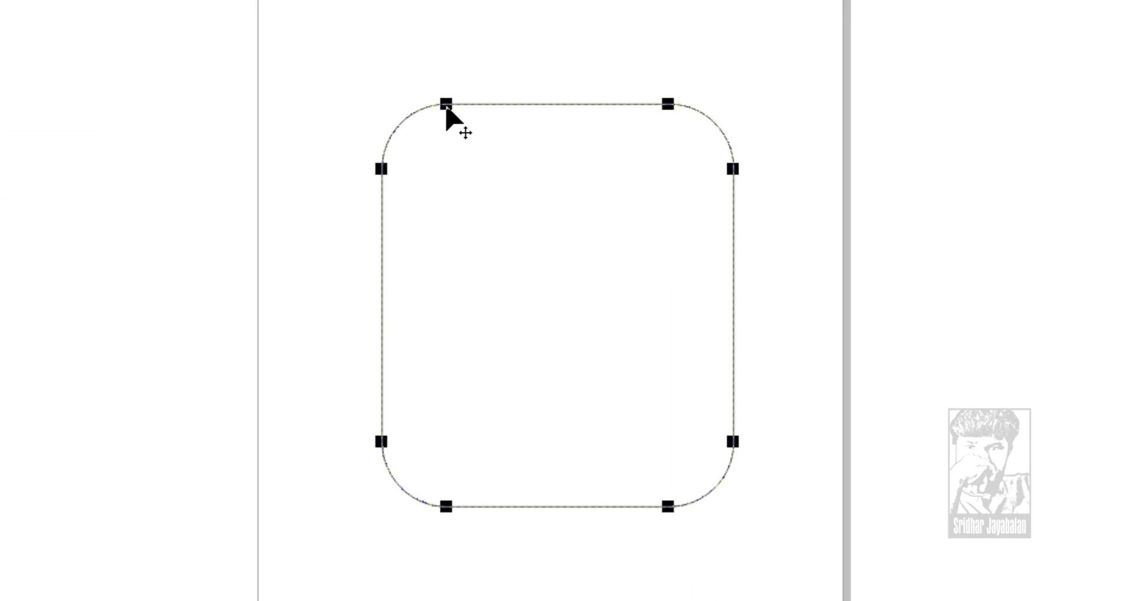
left_click_drag(447, 106, 427, 118)
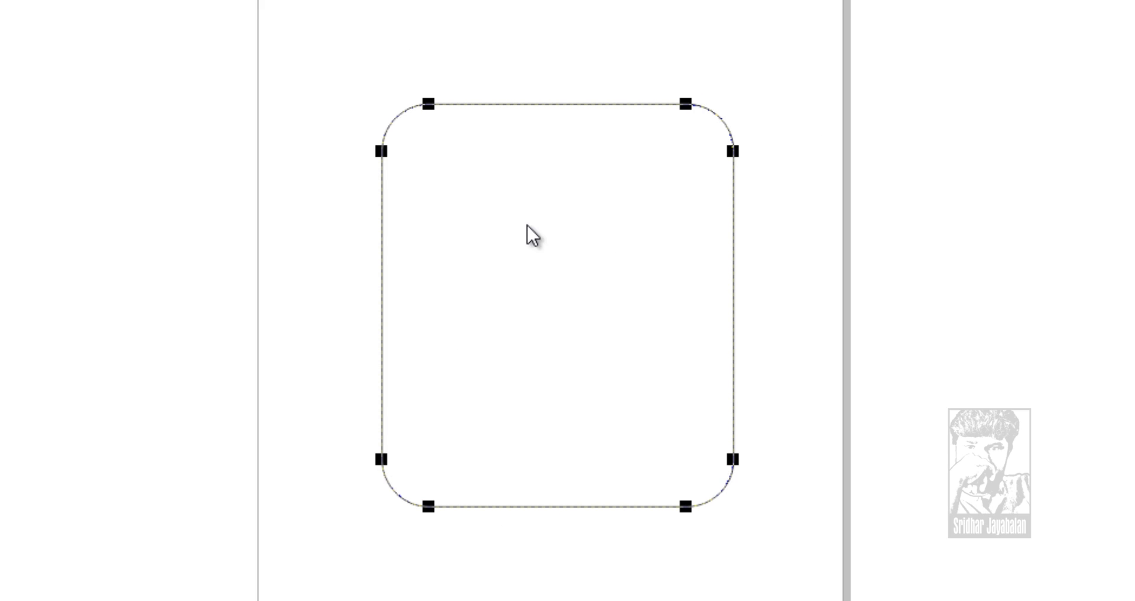
right_click(527, 225)
left_click(600, 300)
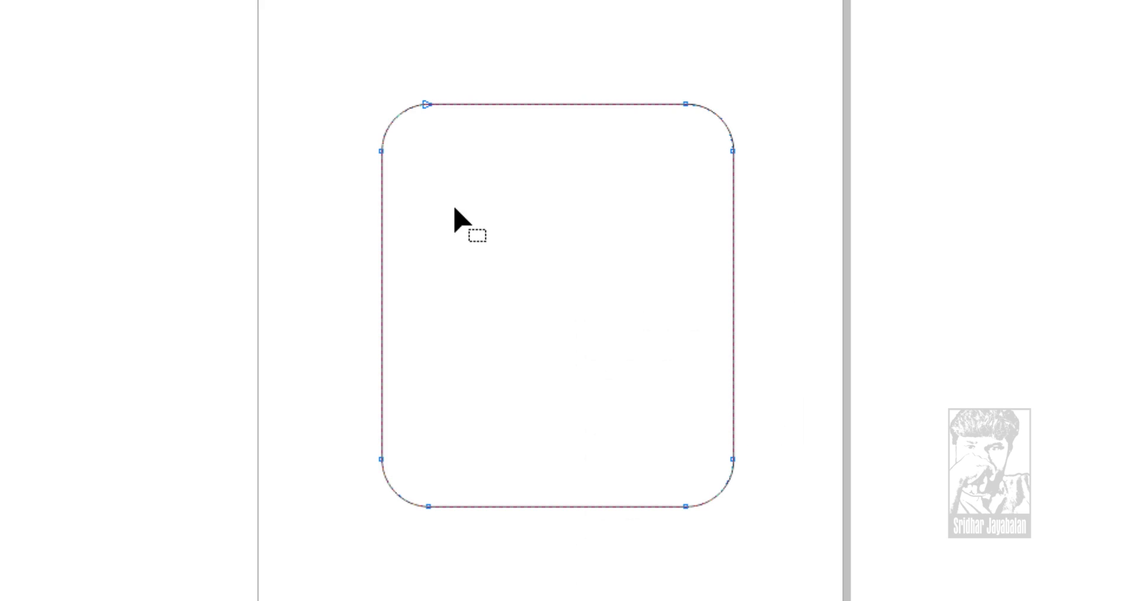
Pull the handles of the upper-left and upper-right corner nodes outward so both top corners flare sideways
scroll(452, 157, "up", 2)
key("F10")
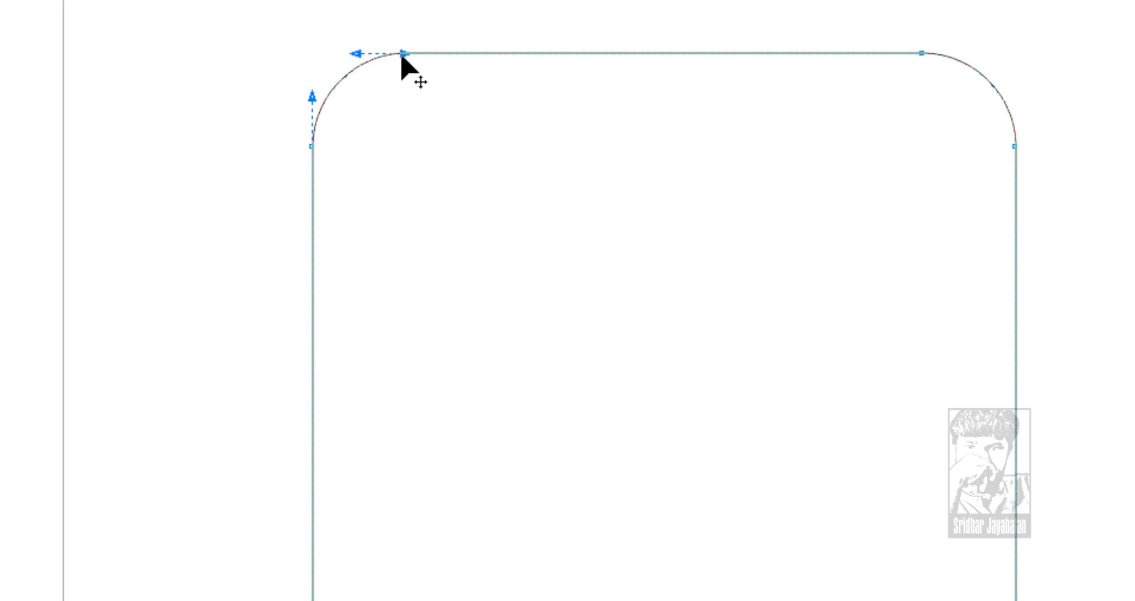
left_click_drag(355, 53, 59, 53)
left_click(921, 54)
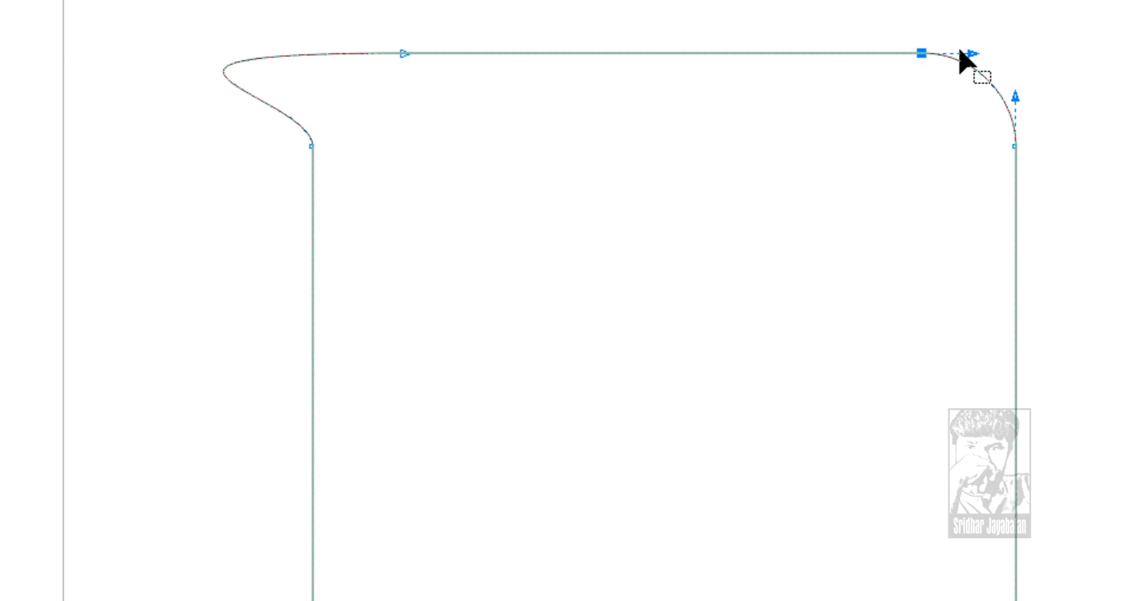
left_click_drag(972, 55, 1134, 53)
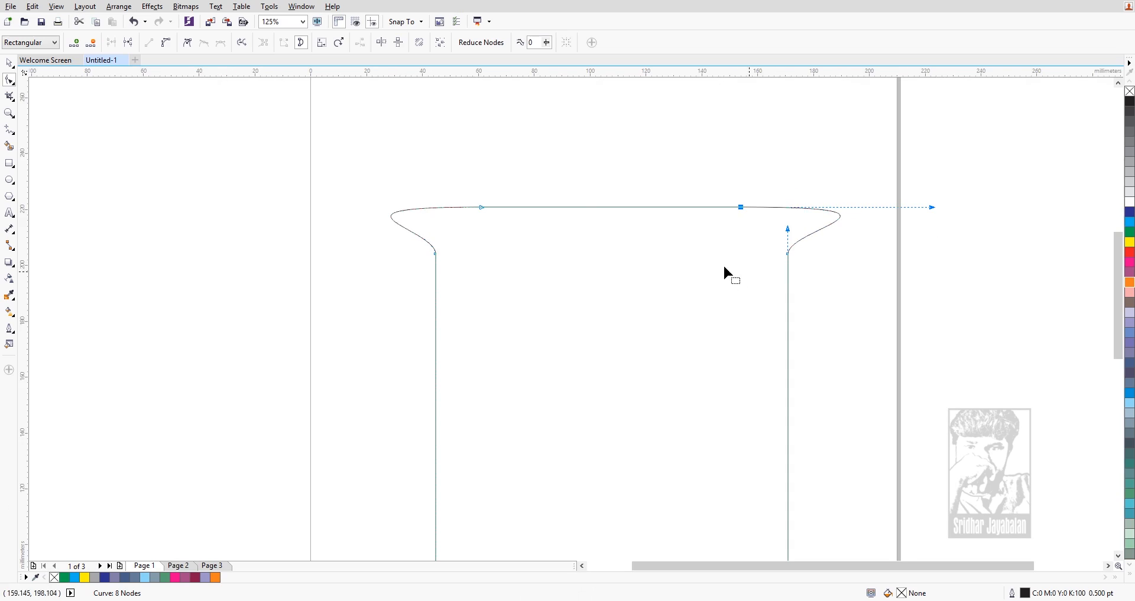
scroll(703, 238, "down", 2)
scroll(695, 279, "up", 1)
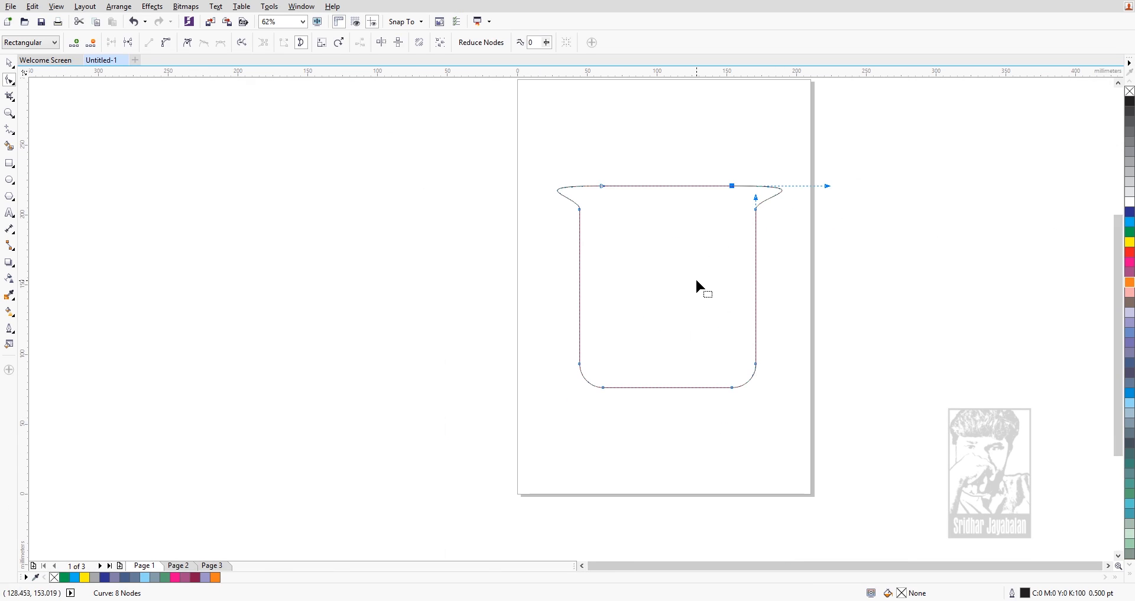
left_click(682, 266)
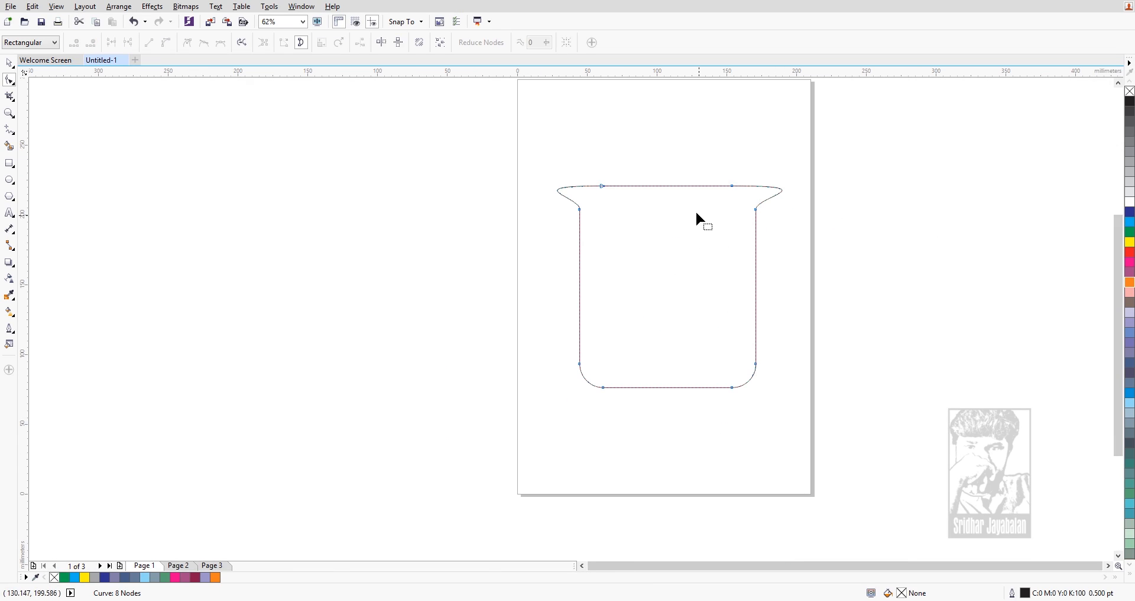
Move the two nodes of the shape's top edge upward to stretch its flared top
left_click_drag(621, 206, 730, 110)
left_click(733, 186)
left_click_drag(679, 270, 559, 302)
left_click(564, 296)
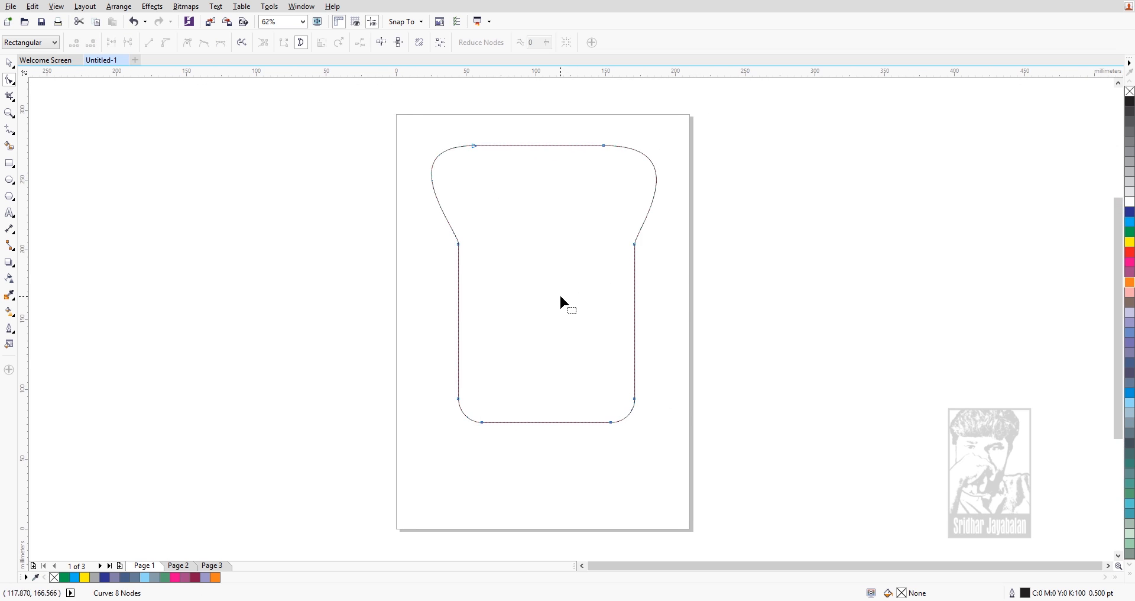
Undo the upward moves of the top nodes and the upper-right handle adjustment
key("ctrl+z")
key("ctrl+z")
key("ctrl+z")
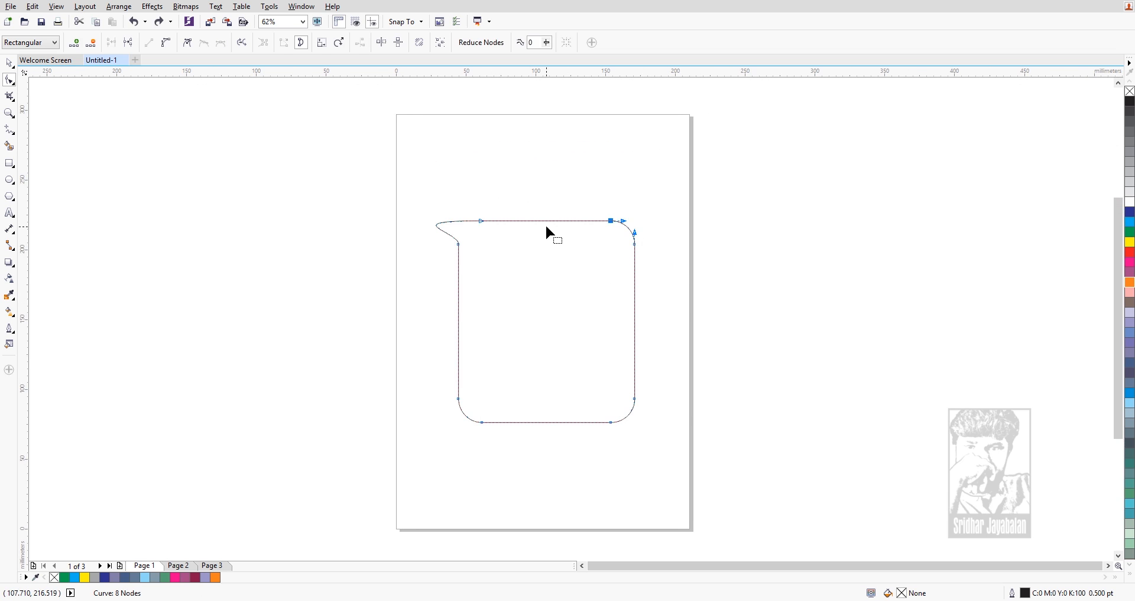
Add a node at the middle of the shape's top edge and raise it to form a peak
left_click(514, 234)
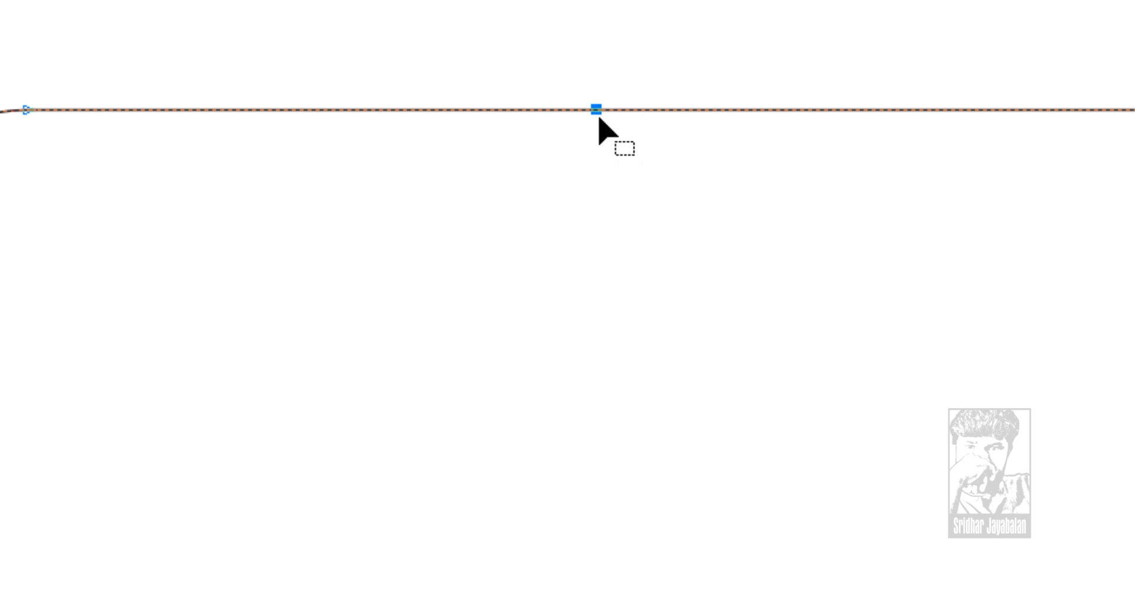
scroll(499, 247, "down", 1)
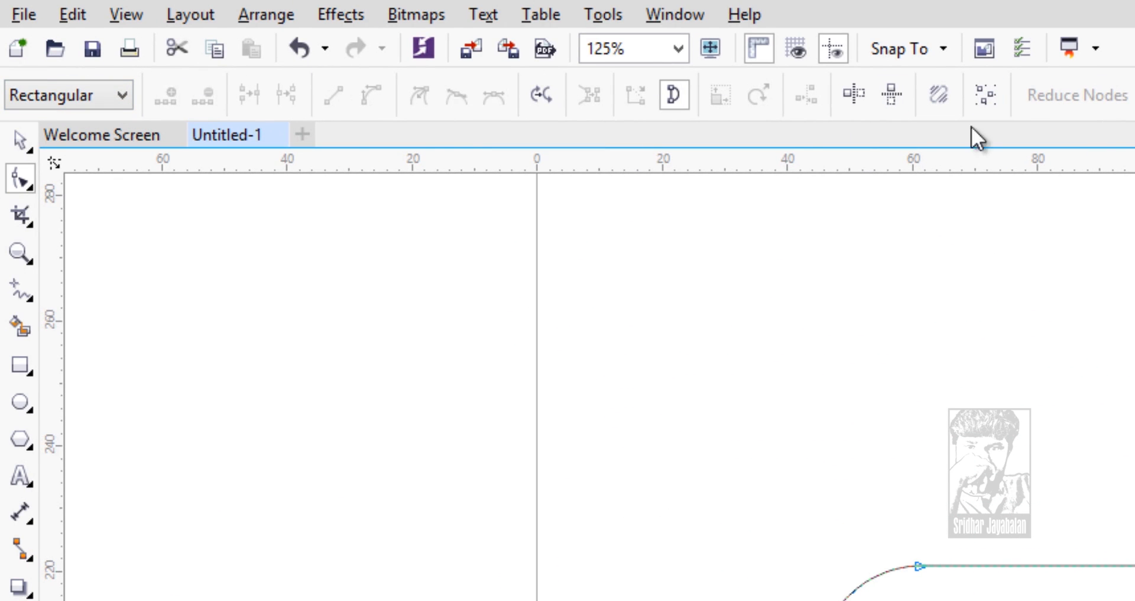
left_click_drag(523, 175, 598, 287)
left_click_drag(545, 204, 559, 364)
key("ctrl+z")
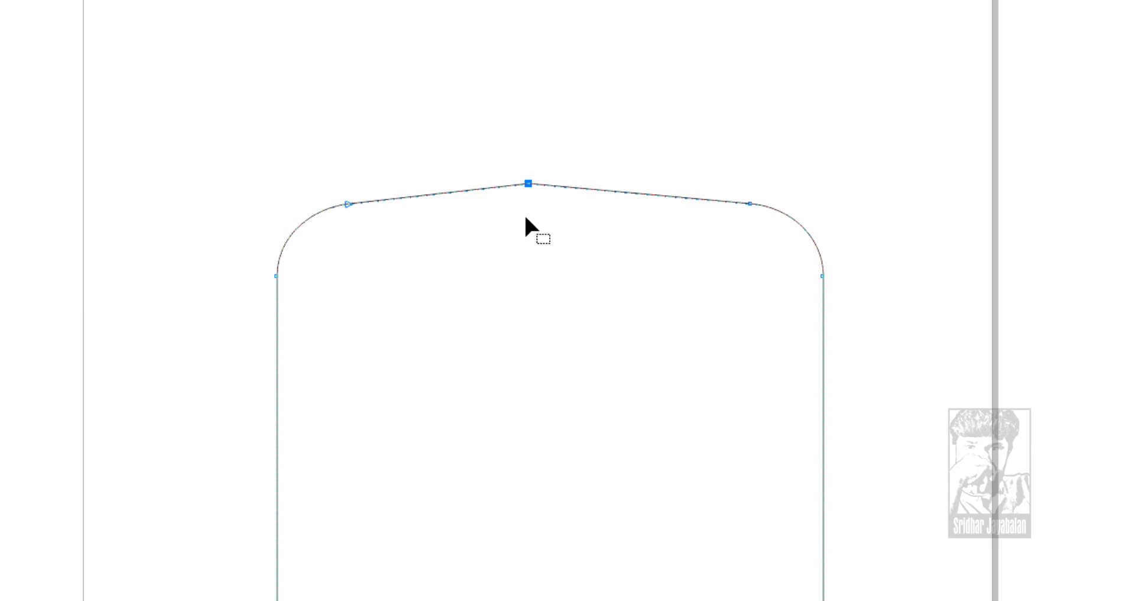
left_click_drag(528, 183, 587, 81)
Add a node on the line at each side of the peak, pull both outward, and reposition the peak node above the shape
double_click(665, 140)
left_click_drag(665, 140, 811, 60)
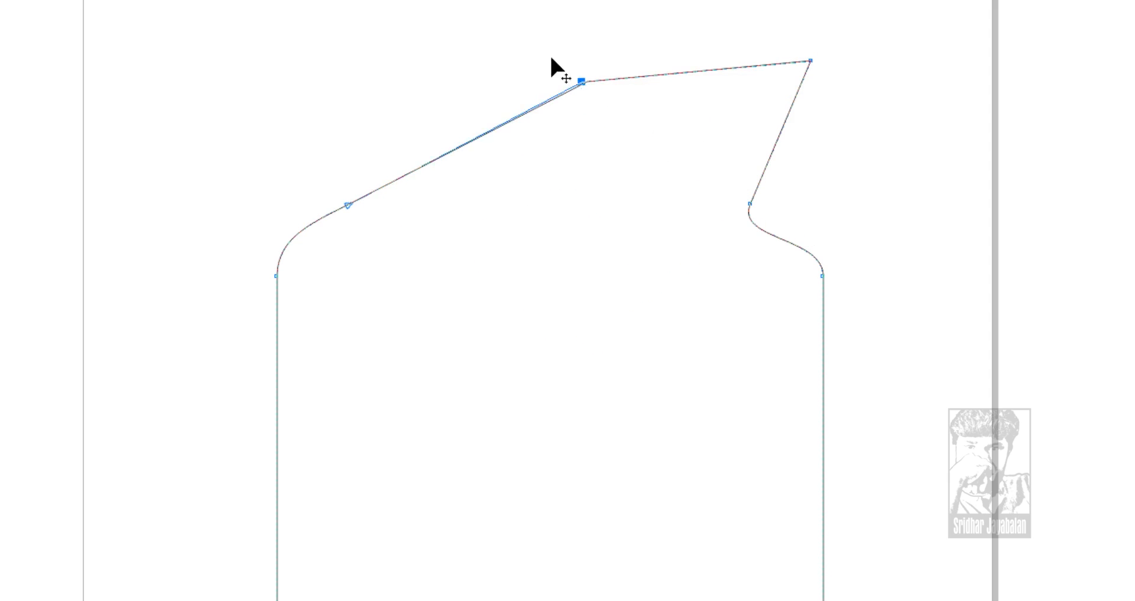
left_click_drag(568, 71, 507, 22)
double_click(441, 114)
left_click_drag(441, 114, 289, 74)
left_click(476, 130)
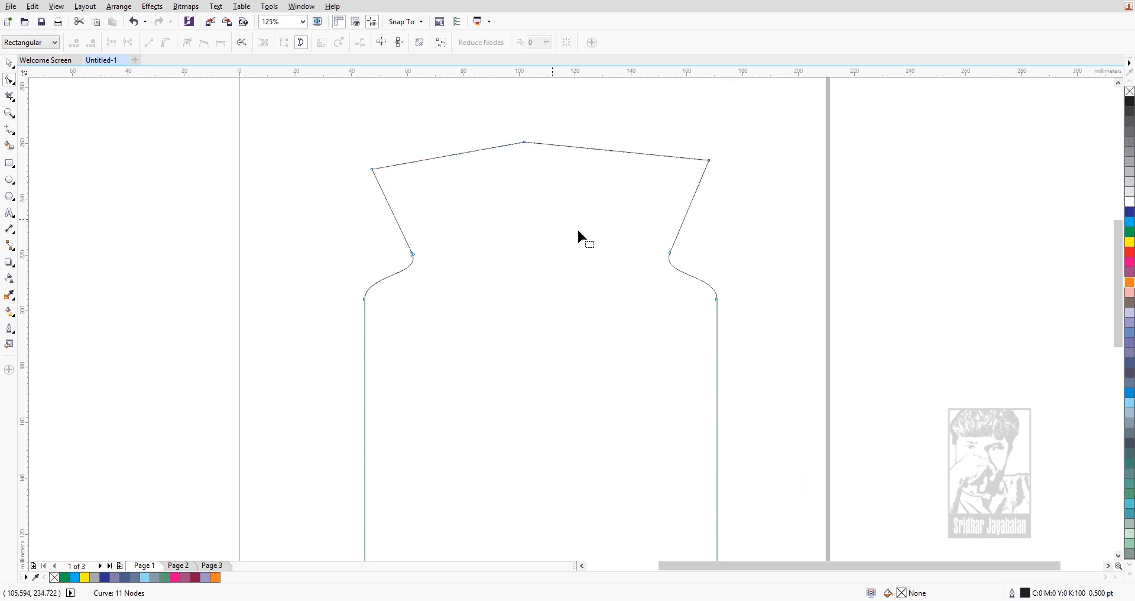
left_click(525, 142)
left_click_drag(525, 142, 556, 114)
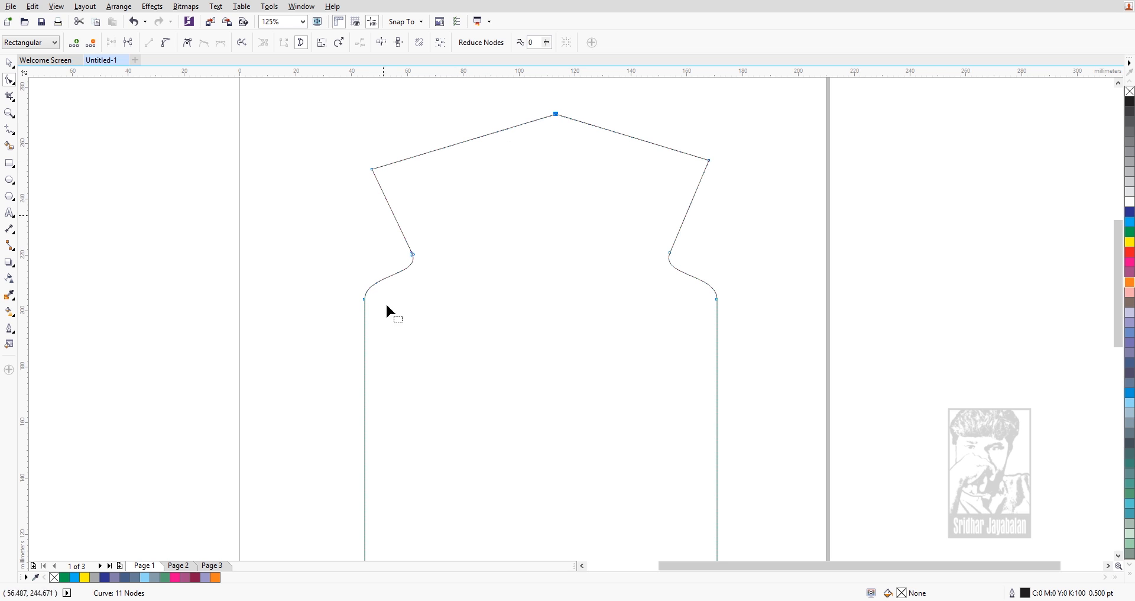
Convert the straight segment left of the peak to a curve and bend it into a rounded arc using its handles
right_click(556, 114)
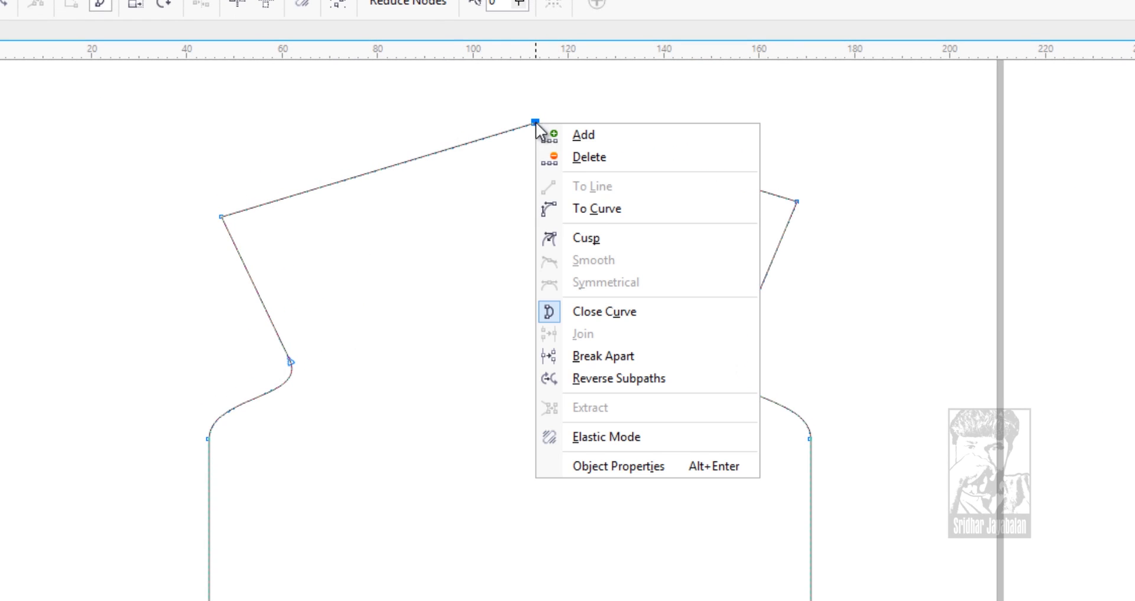
left_click(611, 211)
left_click_drag(388, 171, 345, 102)
left_click(219, 217)
left_click_drag(169, 106, 205, 145)
left_click_drag(366, 72, 402, 130)
left_click(302, 194)
scroll(443, 313, "down", 2)
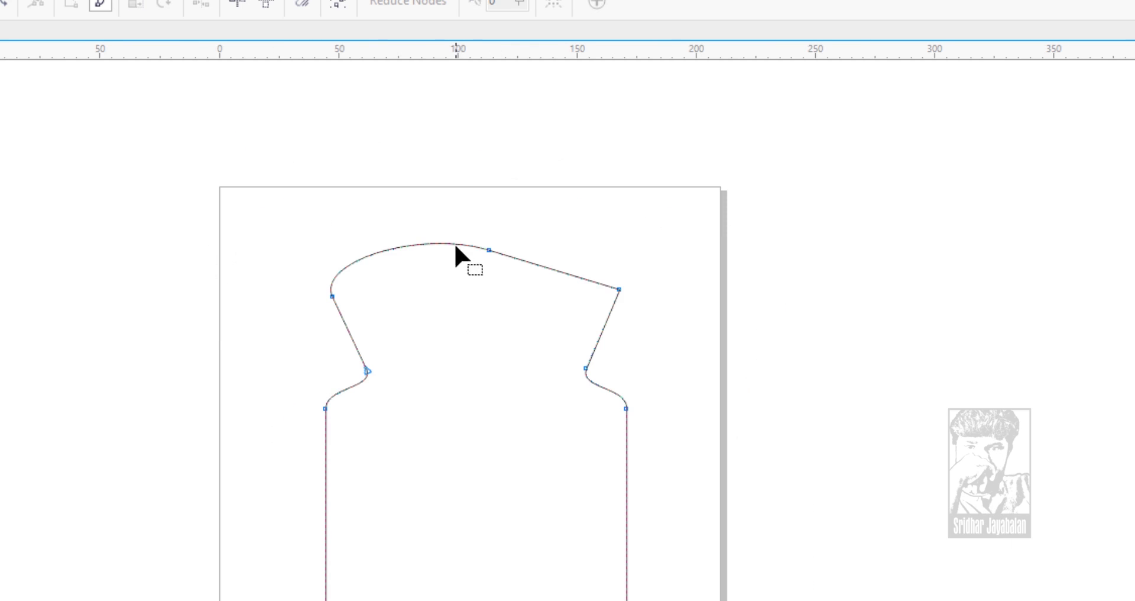
Check the peak node's editing options, and leave node editing by switching to the Pick tool
left_click(488, 250)
right_click(491, 249)
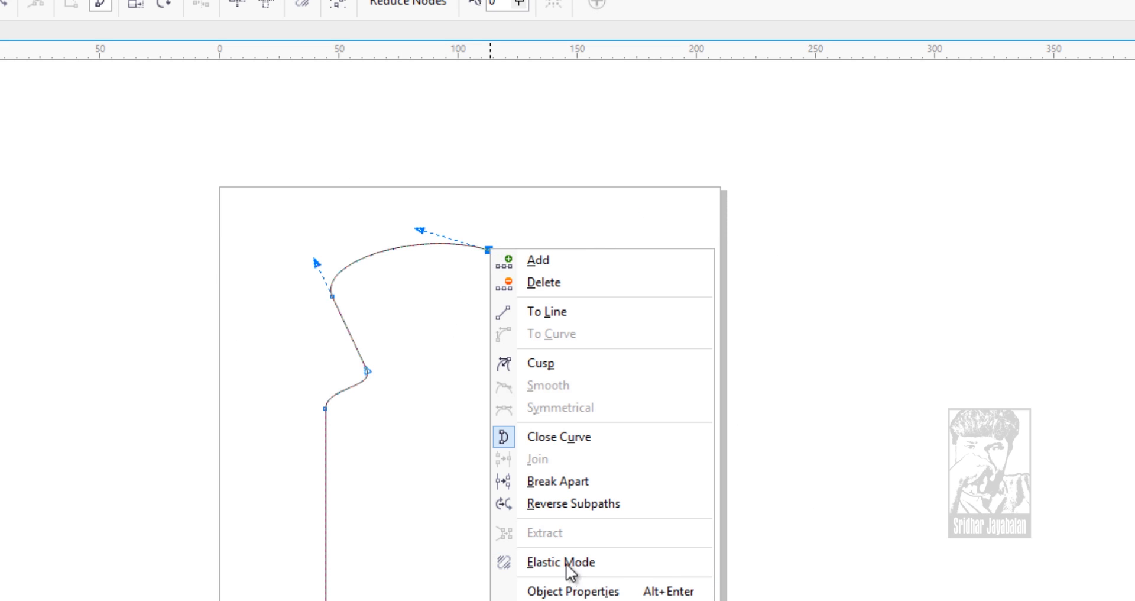
left_click(446, 550)
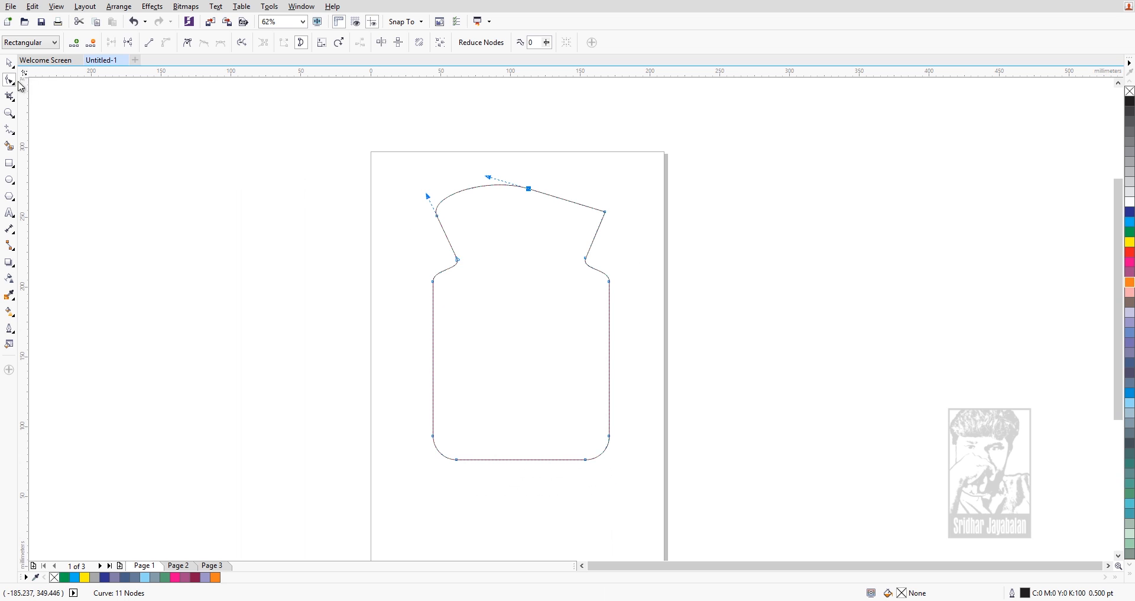
left_click(15, 84)
left_click(10, 67)
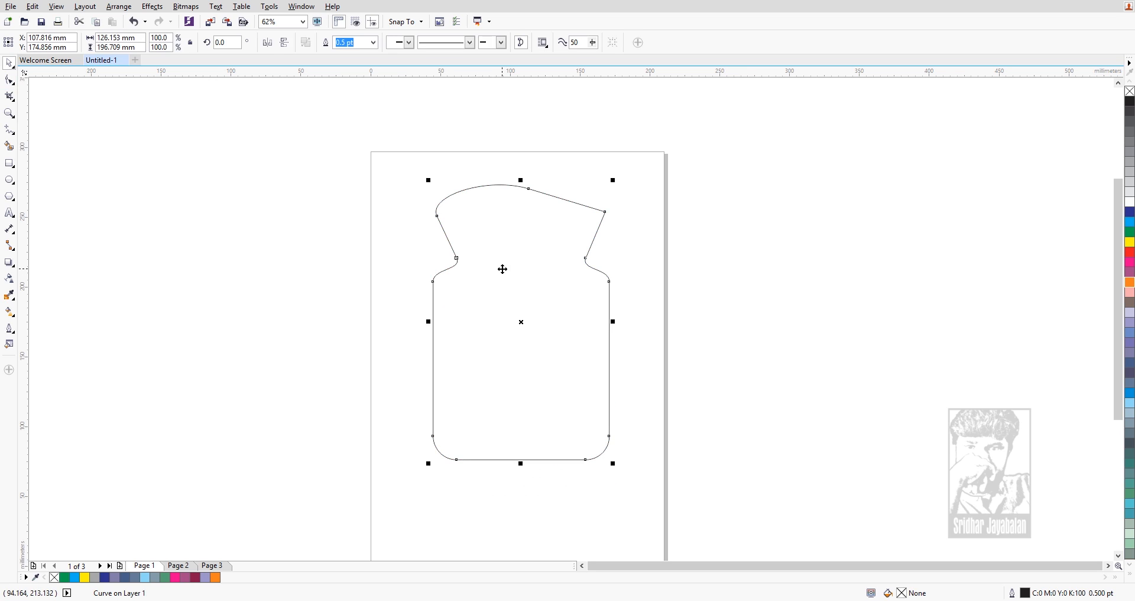